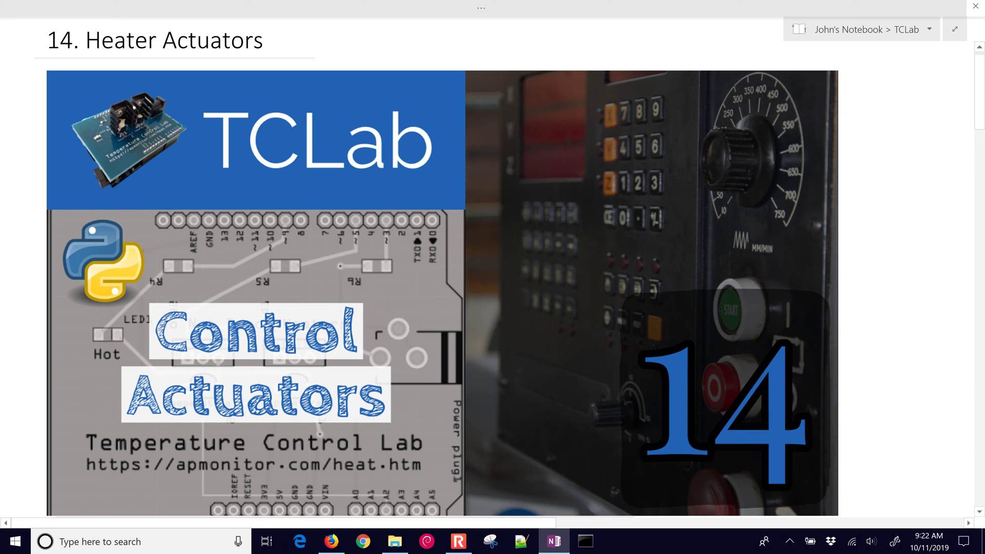
# Step: Circle the Control Actuators title in red ink and mark both heatsinks on the TCLab board
pyautogui.moveTo(90, 366)
pyautogui.mouseDown()
pyautogui.moveTo(94, 346)
pyautogui.moveTo(145, 292)
pyautogui.moveTo(239, 260)
pyautogui.moveTo(338, 266)
pyautogui.moveTo(412, 305)
pyautogui.moveTo(436, 396)
pyautogui.moveTo(332, 458)
pyautogui.moveTo(135, 455)
pyautogui.moveTo(94, 361)
pyautogui.moveTo(109, 339)
pyautogui.mouseUp()
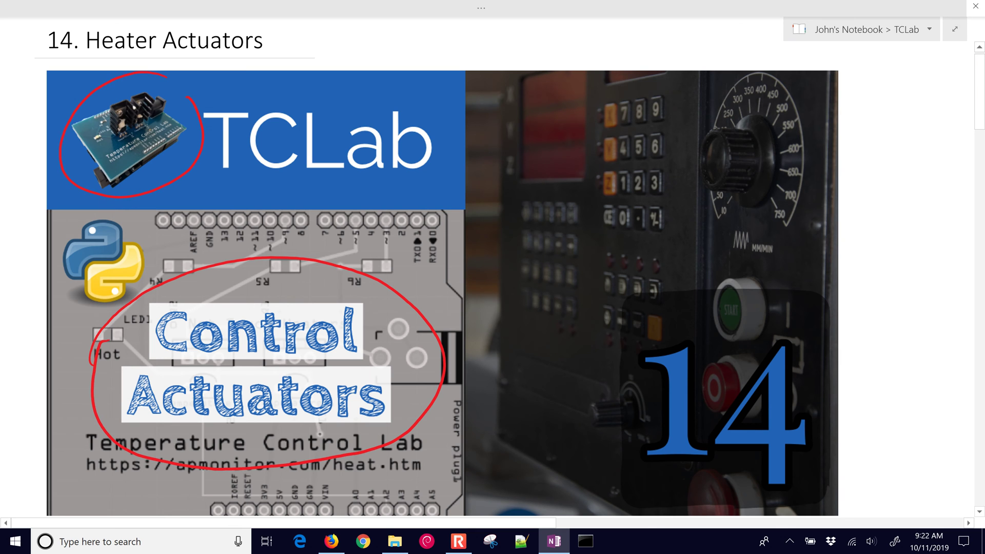
pyautogui.scroll(5, 492, 277)
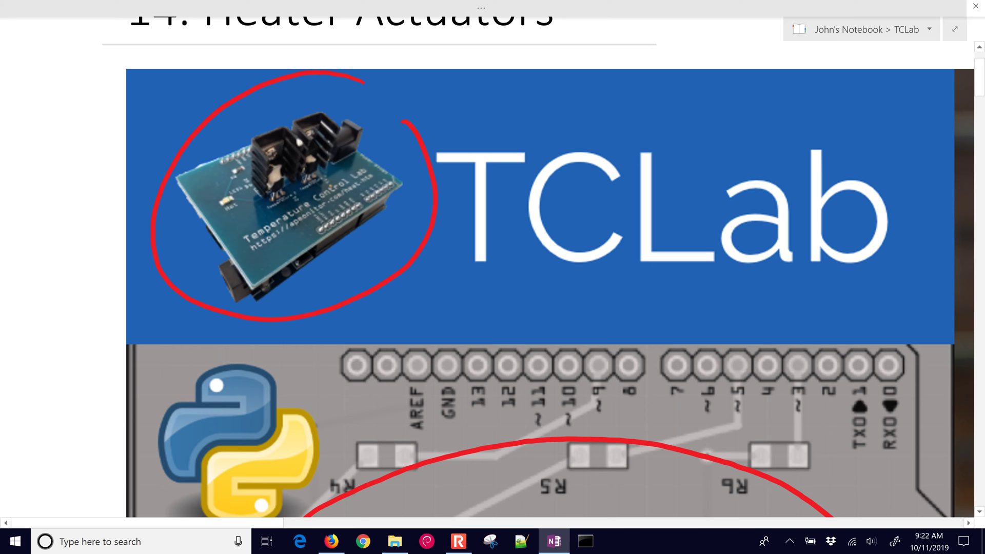
pyautogui.moveTo(264, 165)
pyautogui.mouseDown()
pyautogui.moveTo(287, 162)
pyautogui.moveTo(263, 175)
pyautogui.moveTo(278, 141)
pyautogui.moveTo(283, 156)
pyautogui.moveTo(319, 128)
pyautogui.moveTo(323, 148)
pyautogui.moveTo(320, 138)
pyautogui.mouseUp()
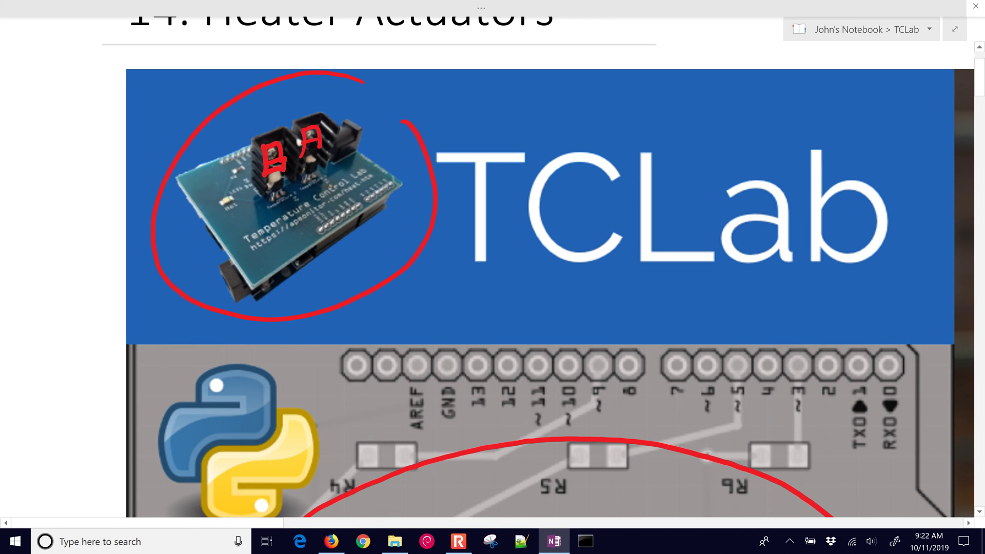
pyautogui.moveTo(284, 178)
pyautogui.mouseDown()
pyautogui.moveTo(264, 190)
pyautogui.moveTo(314, 156)
pyautogui.mouseUp()
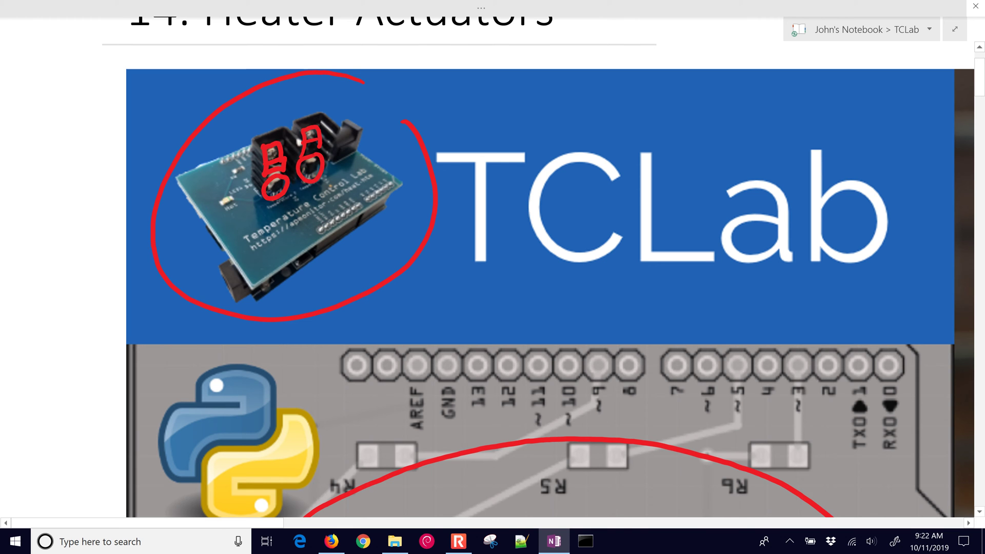
pyautogui.scroll(-5, 411, 282)
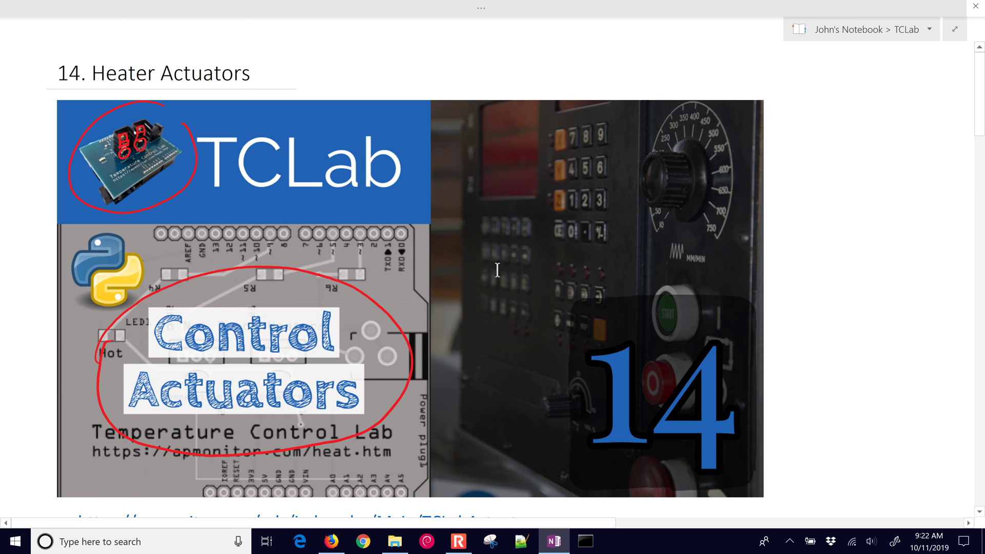
pyautogui.scroll(-5, 497, 270)
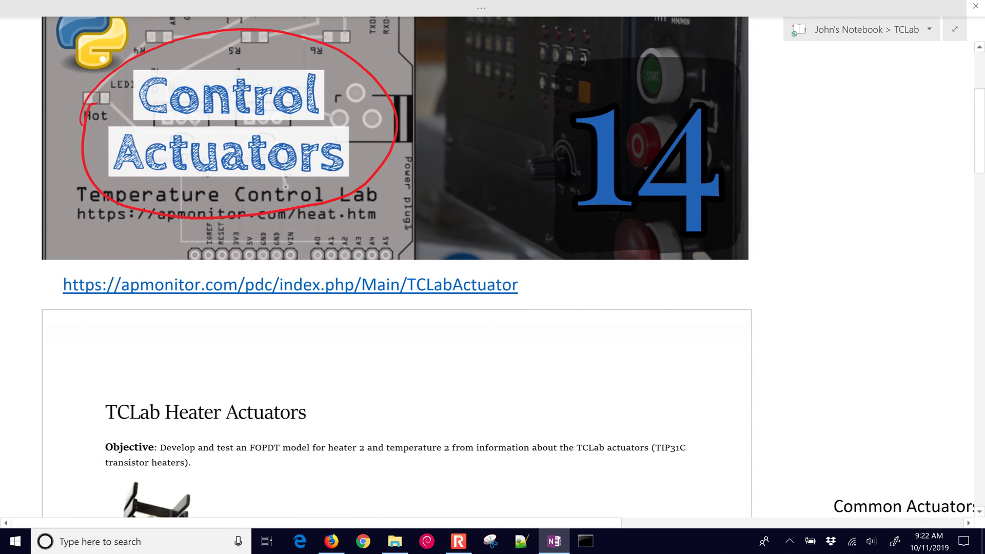
# Step: Open the TCLabActuator page in Edge, scroll to the heater wiring diagram, then return to OneNote
pyautogui.click(392, 286)
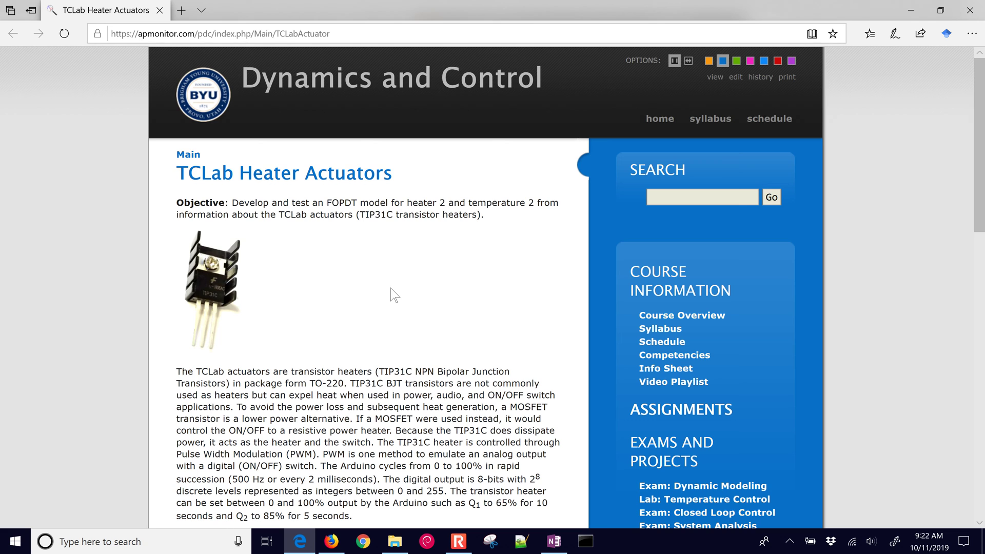
pyautogui.scroll(-4, 391, 290)
pyautogui.scroll(-7, 394, 295)
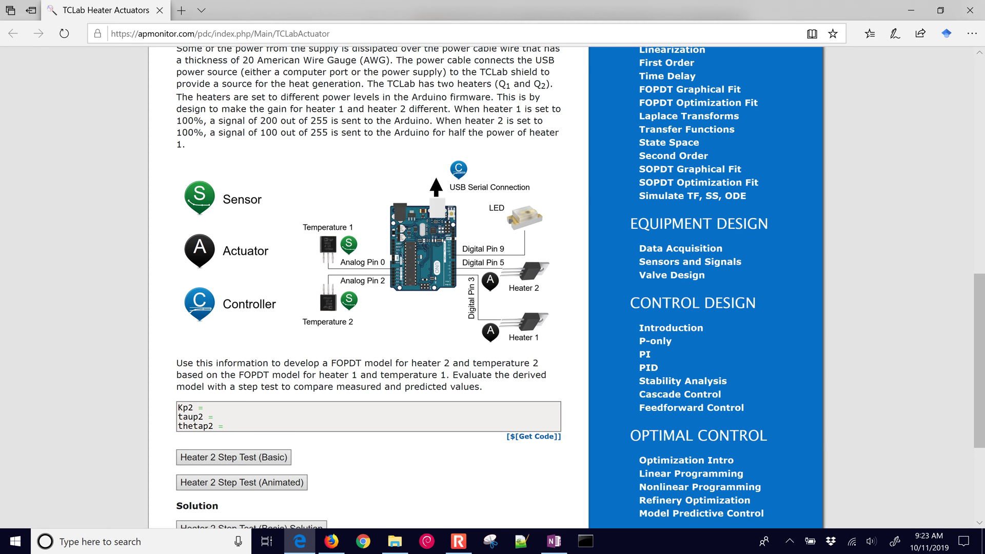
pyautogui.hotkey('alt', 'Tab')
pyautogui.scroll(-5, 553, 172)
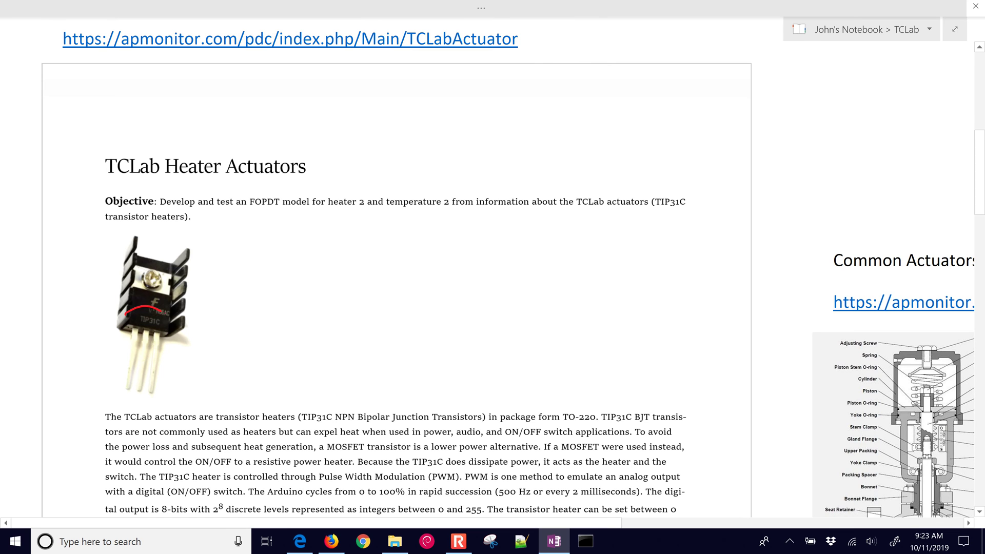
# Step: Ring the TIP31C label and outline the transistor and its leads in red ink
pyautogui.moveTo(172, 310); pyautogui.dragTo(177, 316)
pyautogui.scroll(3, 359, 308)
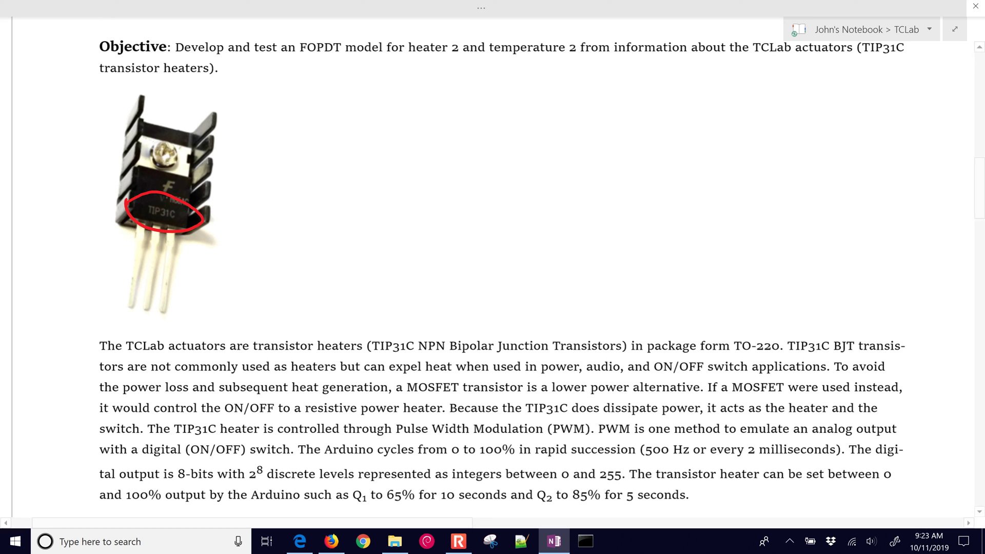
pyautogui.moveTo(725, 335); pyautogui.dragTo(728, 332)
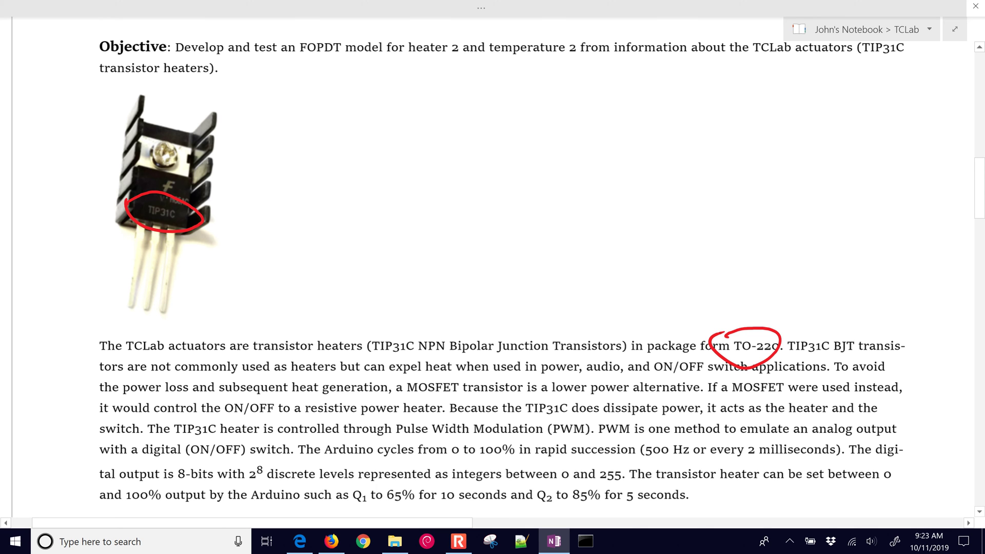
pyautogui.moveTo(135, 137)
pyautogui.mouseDown()
pyautogui.moveTo(193, 148)
pyautogui.moveTo(190, 236)
pyautogui.moveTo(176, 293)
pyautogui.moveTo(133, 323)
pyautogui.moveTo(139, 137)
pyautogui.mouseUp()
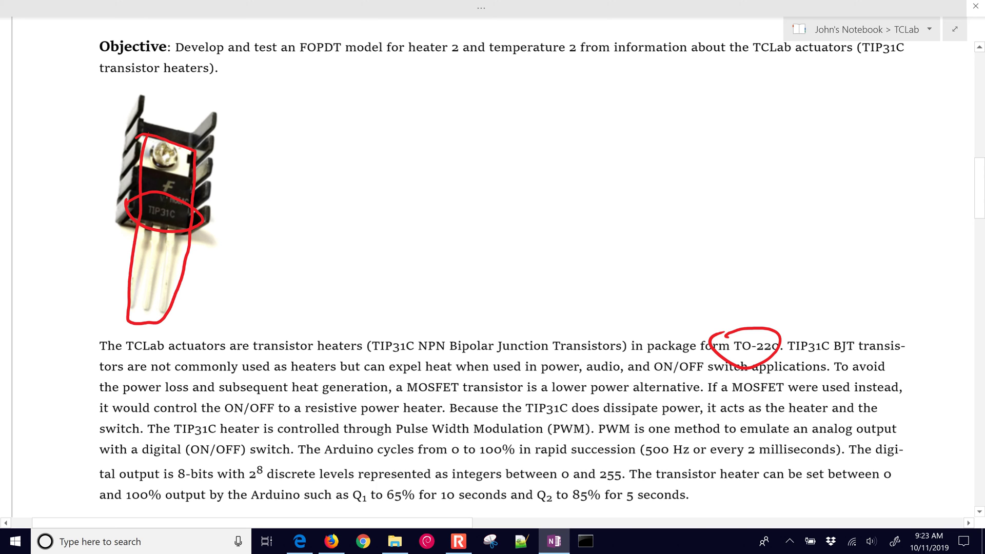
# Step: Circle 'heaters', underline the power, audio and ON/OFF switch applications, and erase the photo's marks
pyautogui.moveTo(288, 377); pyautogui.dragTo(336, 371)
pyautogui.moveTo(541, 376); pyautogui.dragTo(826, 373)
pyautogui.moveTo(281, 359)
pyautogui.mouseDown()
pyautogui.moveTo(349, 380)
pyautogui.moveTo(281, 357)
pyautogui.mouseUp()
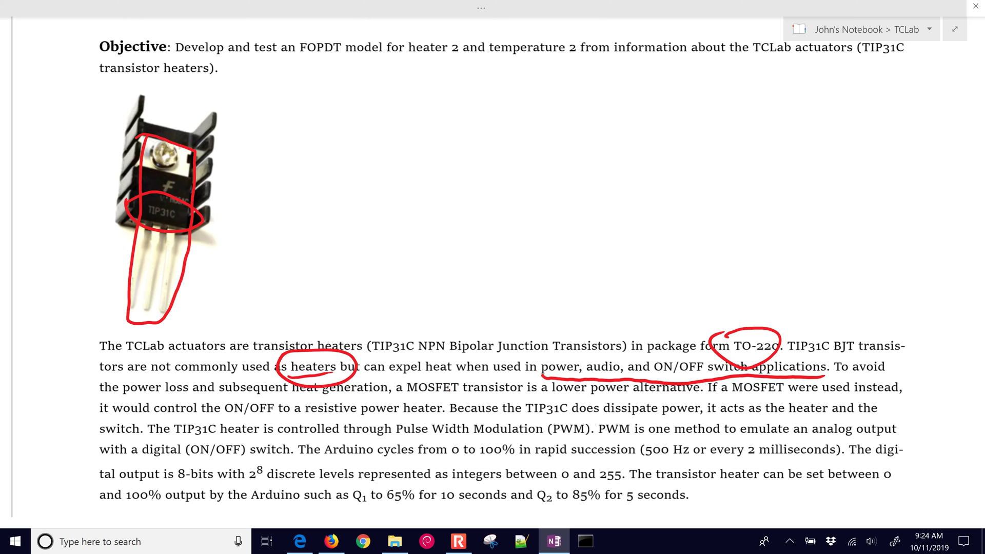
pyautogui.click(178, 226)
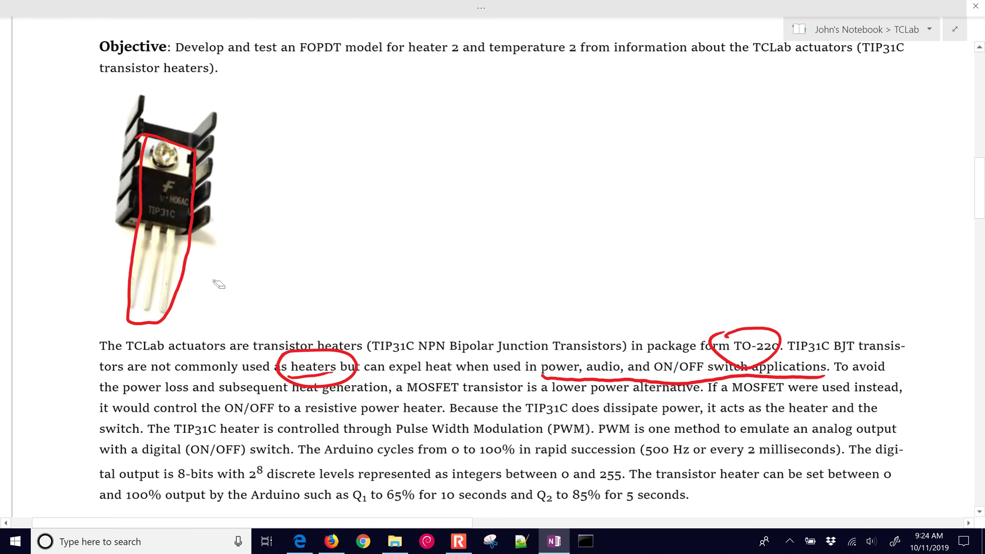
pyautogui.click(190, 260)
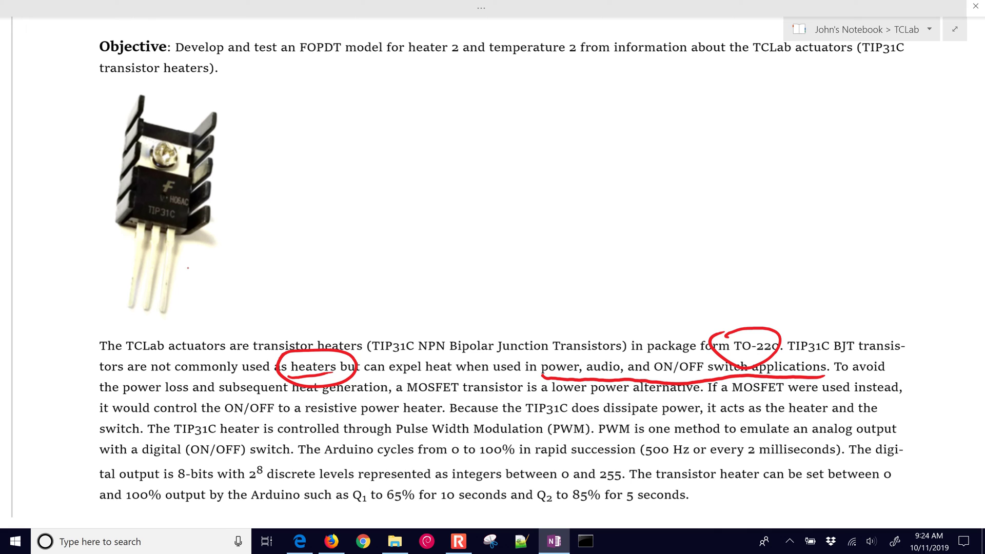
# Step: Write B, C and E beside the transistor's three leads, circle B, and draw a line across the labels
pyautogui.moveTo(69, 326)
pyautogui.mouseDown()
pyautogui.moveTo(111, 320)
pyautogui.moveTo(133, 299)
pyautogui.mouseUp()
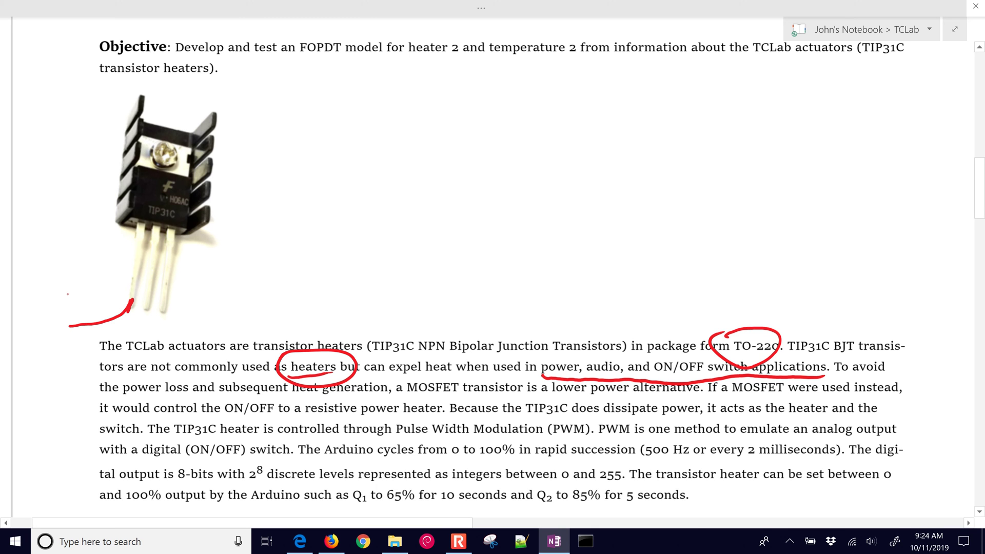
pyautogui.moveTo(72, 292); pyautogui.dragTo(77, 310)
pyautogui.moveTo(143, 307)
pyautogui.mouseDown()
pyautogui.moveTo(155, 337)
pyautogui.moveTo(177, 325)
pyautogui.moveTo(195, 334)
pyautogui.moveTo(201, 310)
pyautogui.mouseUp()
pyautogui.moveTo(194, 323); pyautogui.dragTo(212, 323)
pyautogui.click(215, 311)
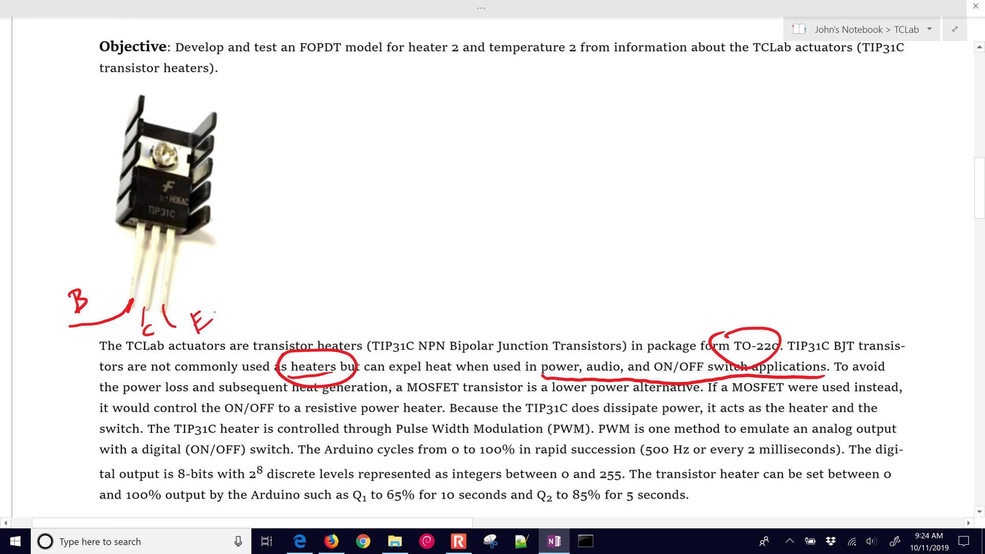
pyautogui.moveTo(79, 272)
pyautogui.mouseDown()
pyautogui.moveTo(69, 321)
pyautogui.moveTo(73, 273)
pyautogui.mouseUp()
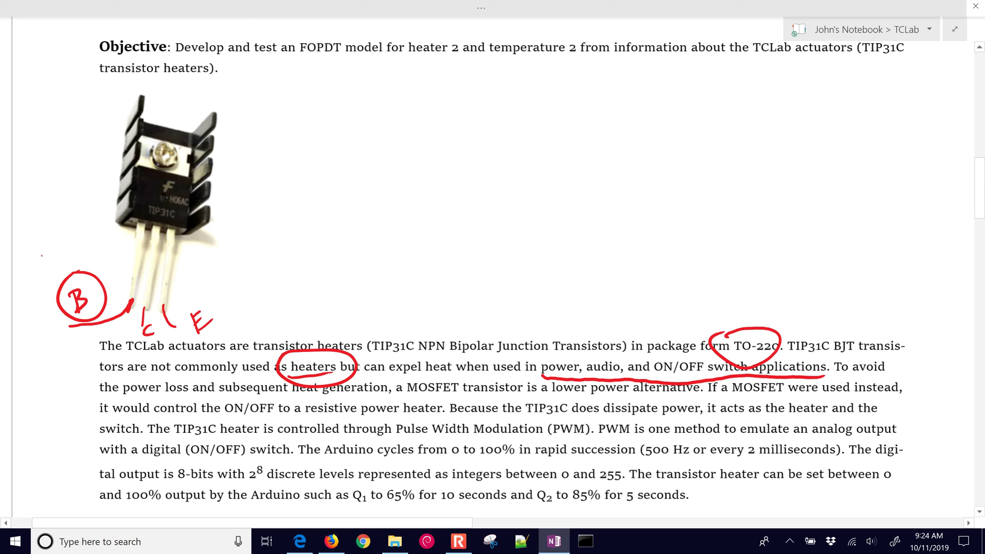
pyautogui.moveTo(60, 380)
pyautogui.mouseDown()
pyautogui.moveTo(149, 294)
pyautogui.moveTo(157, 229)
pyautogui.moveTo(171, 211)
pyautogui.moveTo(165, 298)
pyautogui.moveTo(202, 330)
pyautogui.moveTo(280, 330)
pyautogui.mouseUp()
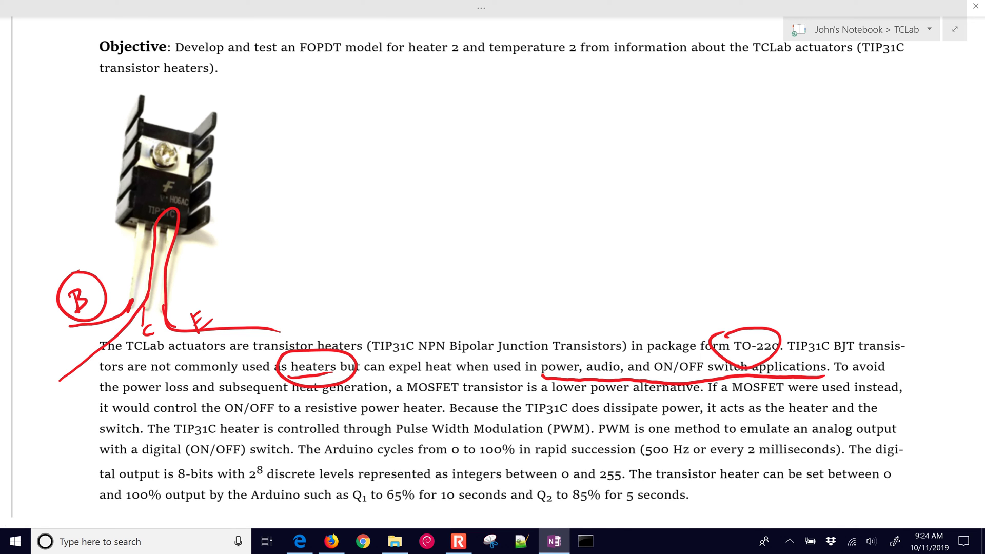
pyautogui.scroll(-5, 493, 278)
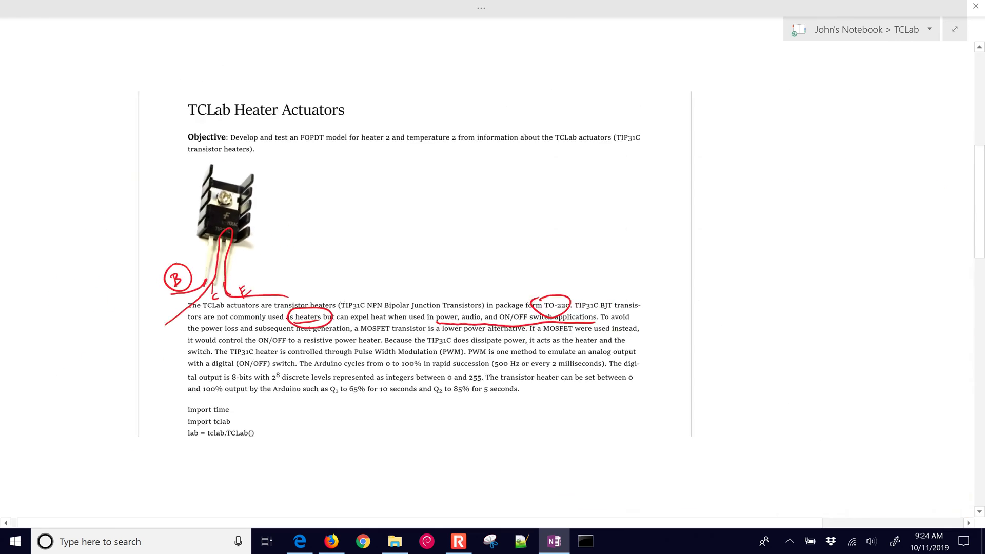
# Step: Label the valve diagram B, C and E in red ink and circle the B
pyautogui.scroll(5, 822, 339)
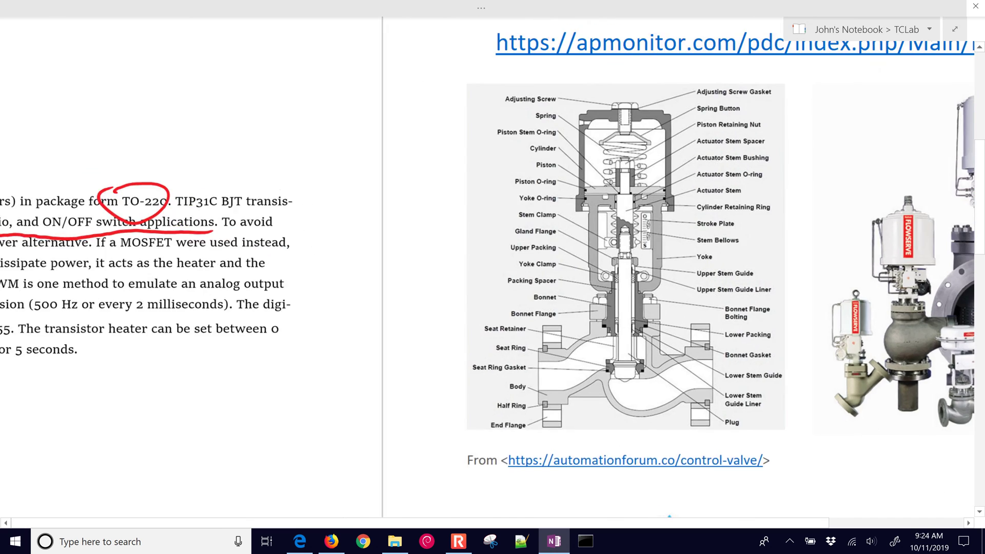
pyautogui.moveTo(544, 34)
pyautogui.mouseDown()
pyautogui.moveTo(552, 67)
pyautogui.moveTo(558, 32)
pyautogui.moveTo(569, 51)
pyautogui.moveTo(545, 65)
pyautogui.mouseUp()
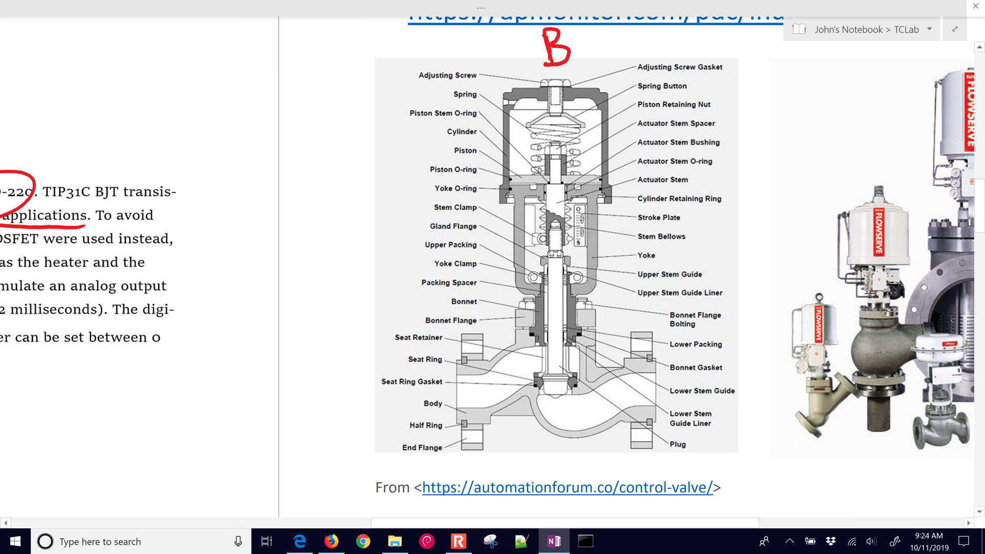
pyautogui.moveTo(399, 378); pyautogui.dragTo(394, 408)
pyautogui.moveTo(703, 367)
pyautogui.mouseDown()
pyautogui.moveTo(699, 414)
pyautogui.moveTo(722, 365)
pyautogui.mouseUp()
pyautogui.moveTo(704, 394); pyautogui.dragTo(733, 407)
pyautogui.moveTo(506, 50)
pyautogui.mouseDown()
pyautogui.moveTo(613, 51)
pyautogui.moveTo(505, 46)
pyautogui.moveTo(540, 39)
pyautogui.mouseUp()
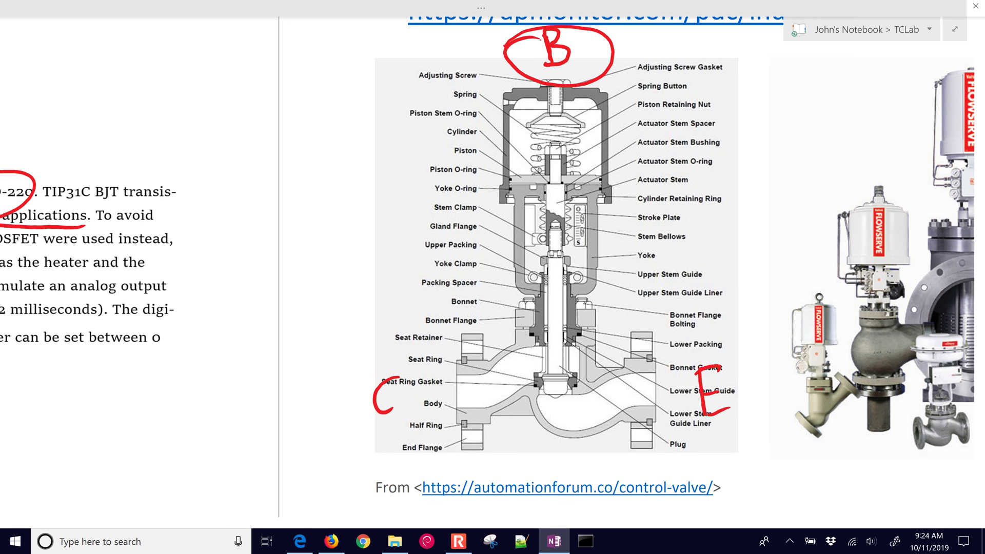
# Step: Circle the industrial valves photo, undoing the extra marks on the center valve's positioner
pyautogui.hscroll(5, 493, 272)
pyautogui.scroll(1, 493, 272)
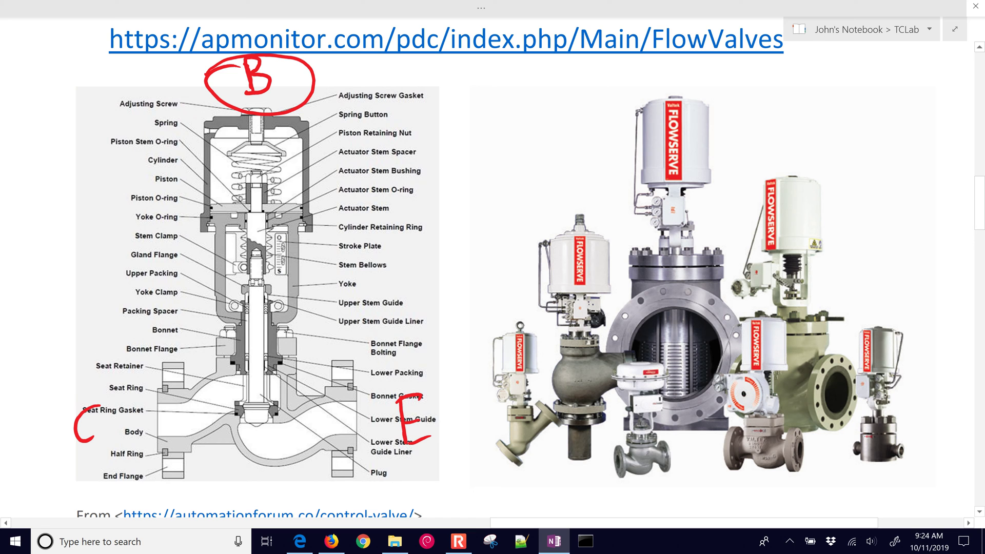
pyautogui.moveTo(506, 98)
pyautogui.mouseDown()
pyautogui.moveTo(646, 76)
pyautogui.moveTo(823, 82)
pyautogui.moveTo(903, 170)
pyautogui.moveTo(936, 302)
pyautogui.moveTo(926, 466)
pyautogui.moveTo(821, 490)
pyautogui.moveTo(624, 498)
pyautogui.moveTo(506, 482)
pyautogui.moveTo(457, 331)
pyautogui.moveTo(526, 112)
pyautogui.mouseUp()
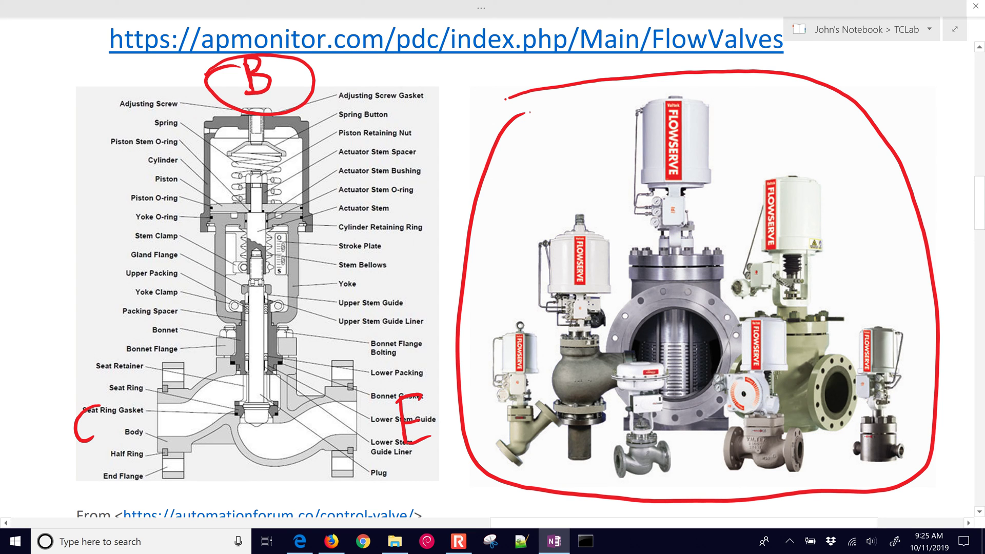
pyautogui.moveTo(675, 263)
pyautogui.mouseDown()
pyautogui.moveTo(675, 228)
pyautogui.moveTo(639, 218)
pyautogui.moveTo(639, 208)
pyautogui.mouseUp()
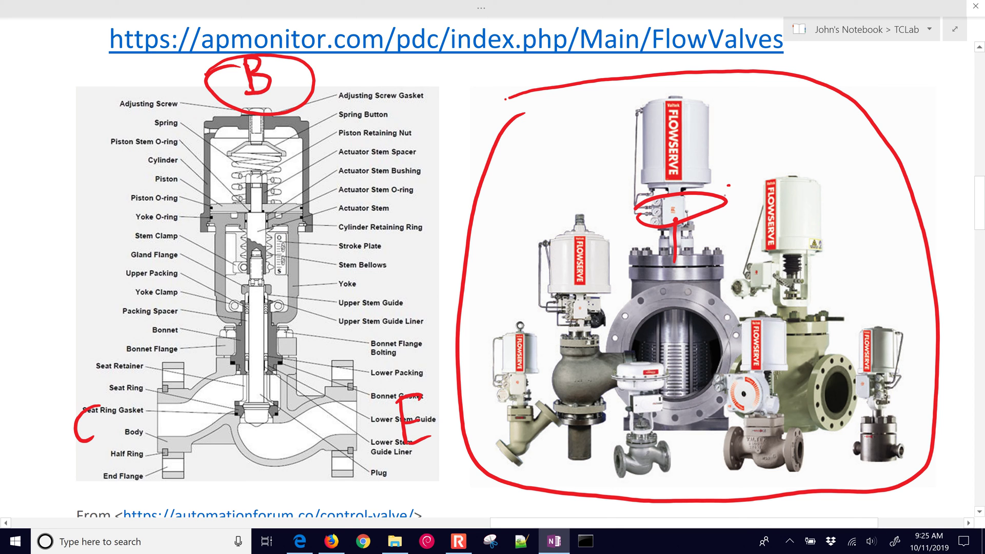
pyautogui.moveTo(728, 184); pyautogui.dragTo(737, 219)
pyautogui.hotkey('ctrl', 'z')
pyautogui.hotkey('ctrl', 'z')
pyautogui.hotkey('ctrl', 'z')
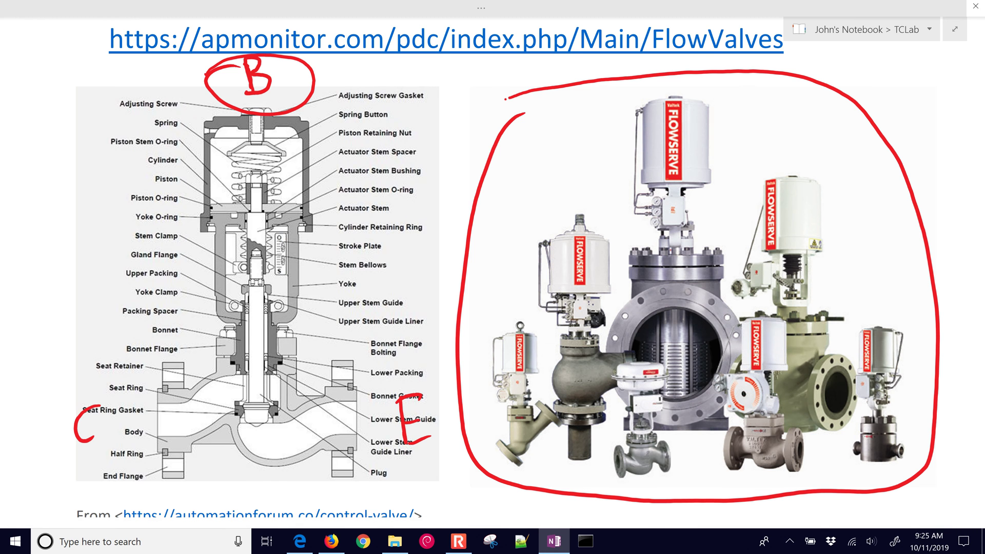
# Step: Draw red loops around the centrifugal pump cutaway and the USB wall adapter photo
pyautogui.scroll(-3, 585, 110)
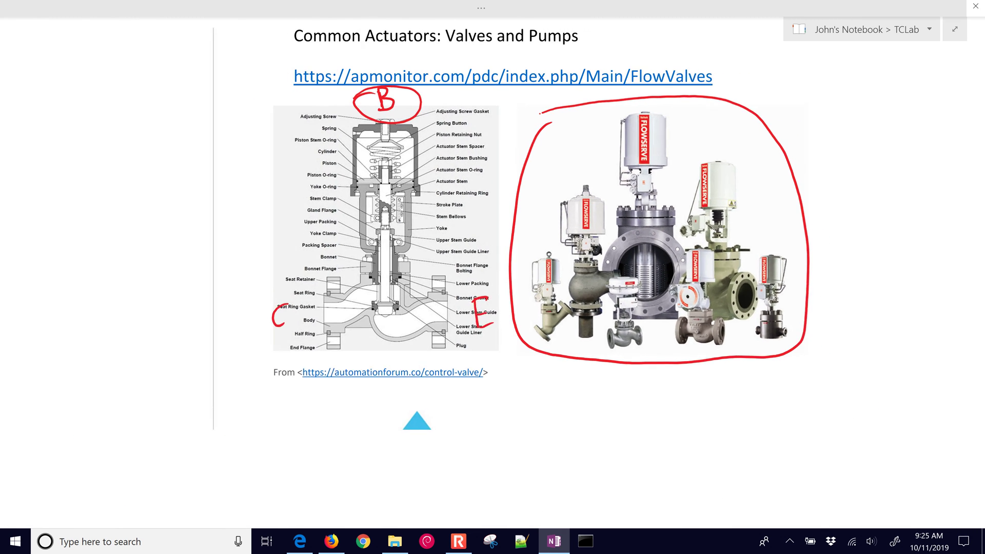
pyautogui.scroll(-3, 539, 267)
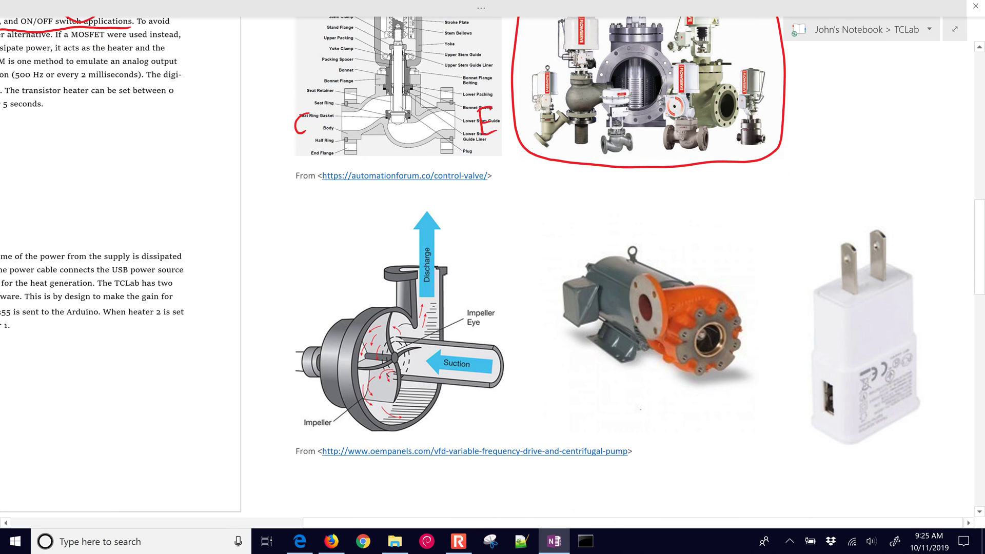
pyautogui.moveTo(289, 266)
pyautogui.mouseDown()
pyautogui.moveTo(374, 199)
pyautogui.moveTo(485, 218)
pyautogui.moveTo(533, 360)
pyautogui.moveTo(497, 416)
pyautogui.moveTo(394, 442)
pyautogui.moveTo(294, 434)
pyautogui.moveTo(265, 283)
pyautogui.moveTo(289, 236)
pyautogui.mouseUp()
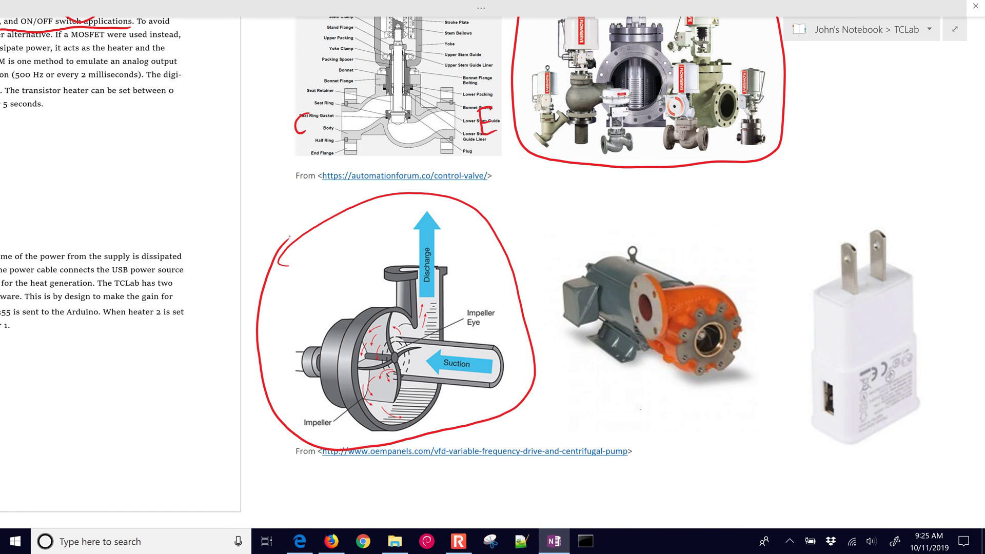
pyautogui.moveTo(850, 198)
pyautogui.mouseDown()
pyautogui.moveTo(871, 197)
pyautogui.moveTo(942, 263)
pyautogui.moveTo(917, 465)
pyautogui.moveTo(773, 345)
pyautogui.moveTo(873, 203)
pyautogui.mouseUp()
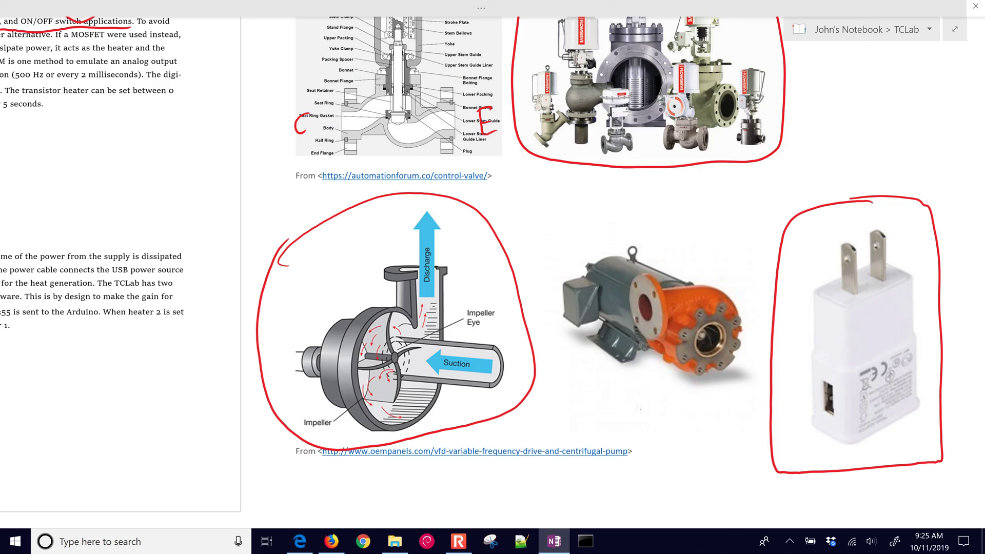
pyautogui.scroll(-5, 795, 412)
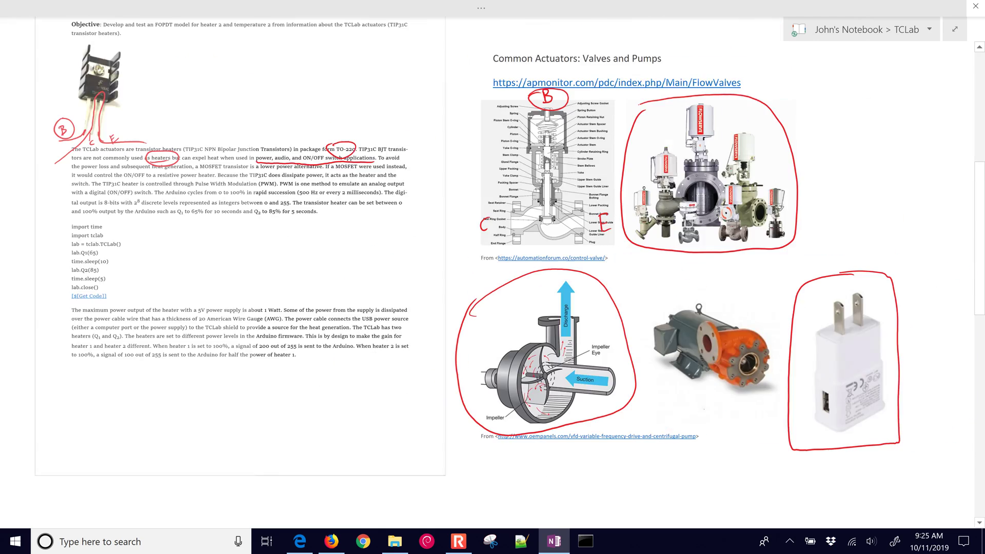
# Step: Circle '0 to 100%' and '2⁸', and underline the 500 Hz rate and the 0–255 range
pyautogui.scroll(5, 42, 188)
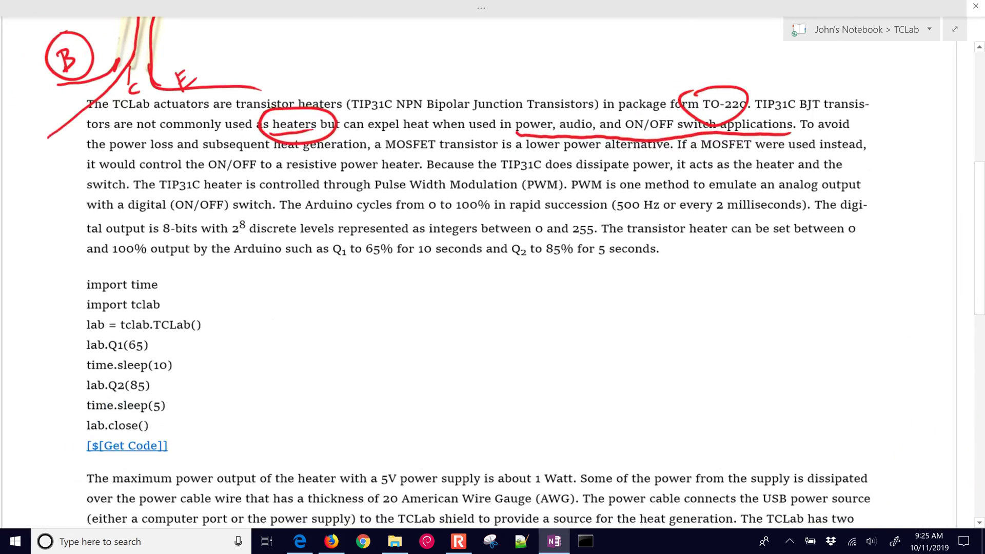
pyautogui.scroll(2, 42, 187)
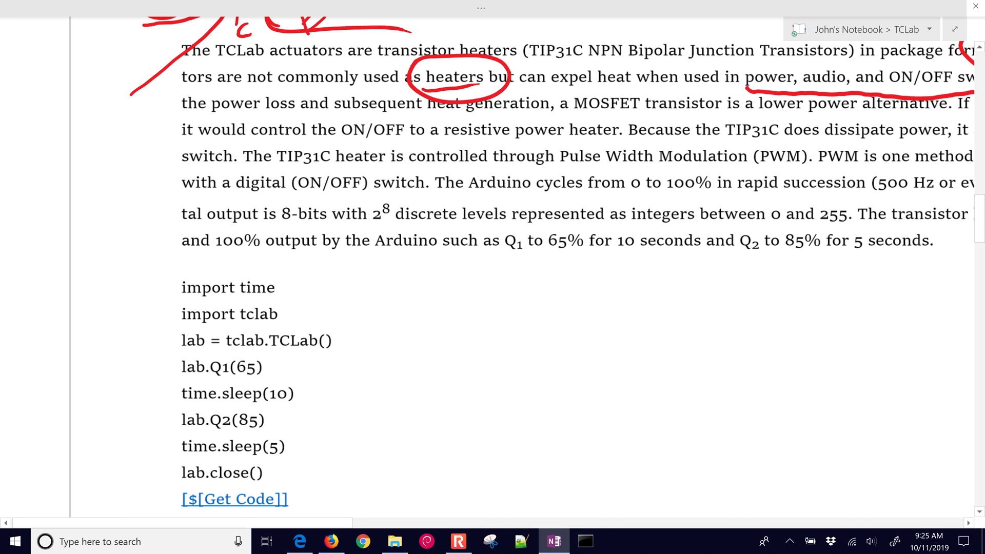
pyautogui.scroll(-3, 51, 188)
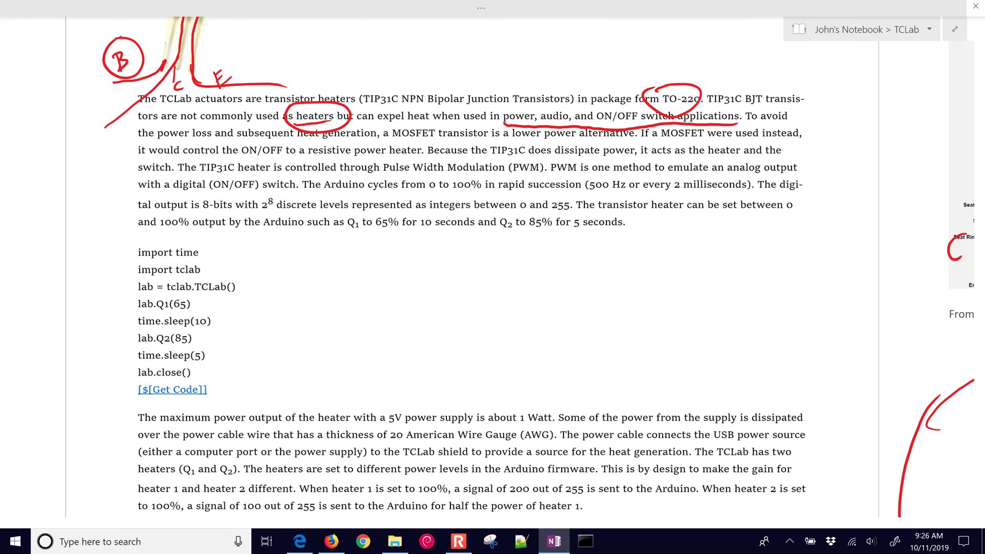
pyautogui.scroll(3, 409, 173)
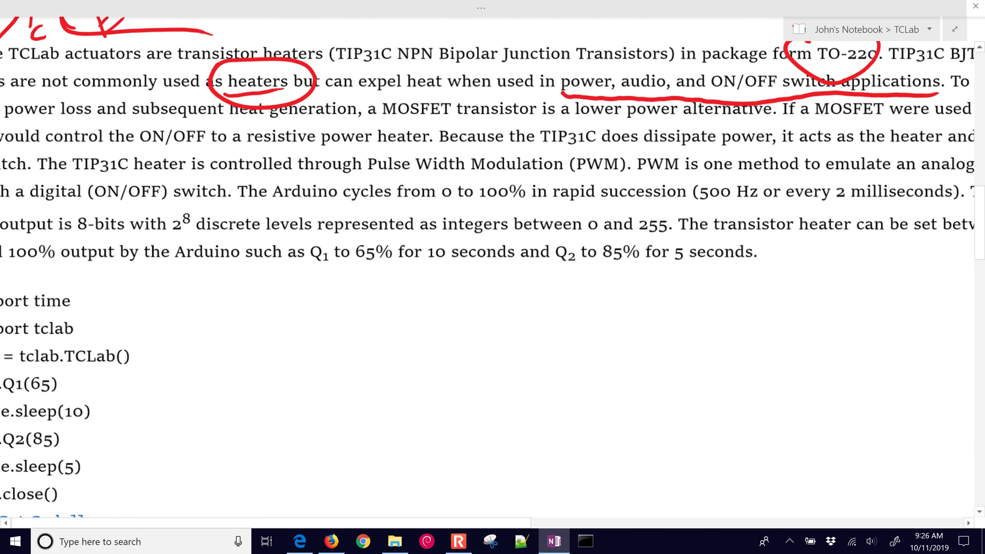
pyautogui.scroll(-1, 616, 246)
pyautogui.moveTo(442, 177)
pyautogui.mouseDown()
pyautogui.moveTo(504, 167)
pyautogui.moveTo(507, 216)
pyautogui.moveTo(462, 178)
pyautogui.mouseUp()
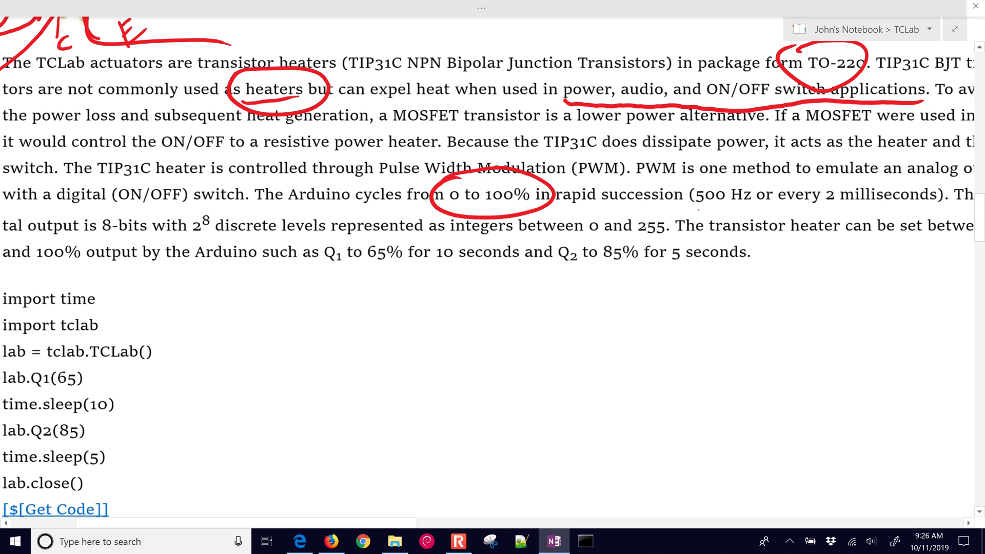
pyautogui.moveTo(697, 207); pyautogui.dragTo(928, 215)
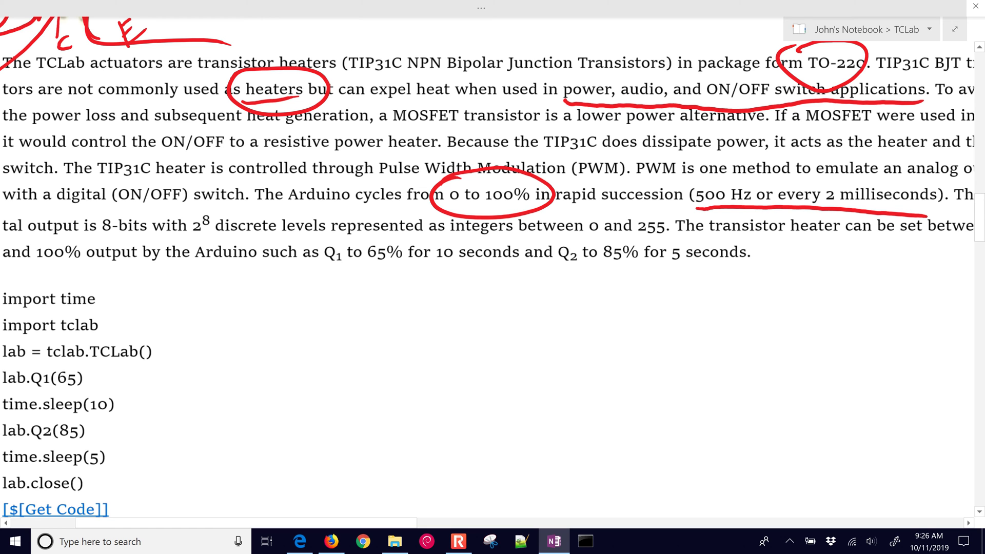
pyautogui.moveTo(525, 237); pyautogui.dragTo(662, 234)
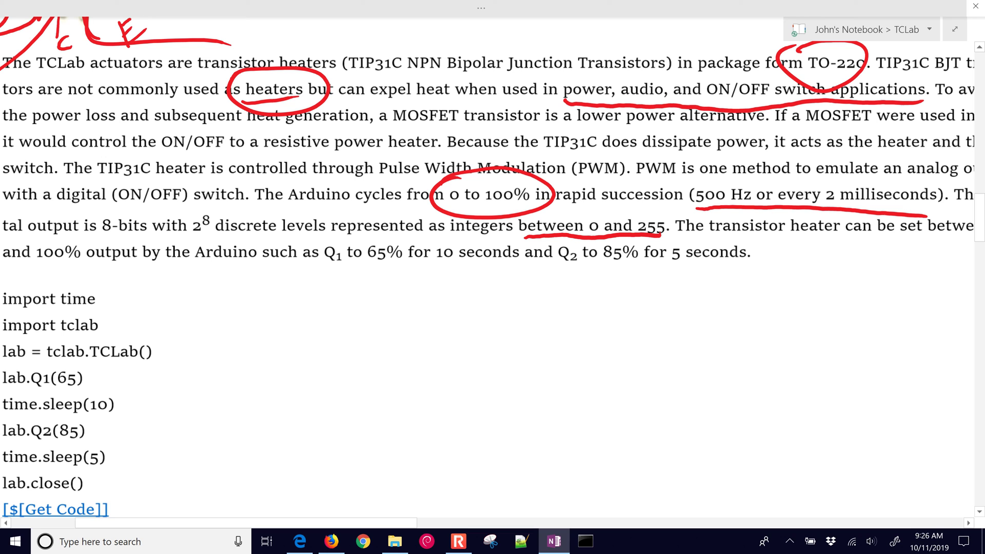
pyautogui.moveTo(220, 206)
pyautogui.mouseDown()
pyautogui.moveTo(186, 232)
pyautogui.moveTo(218, 200)
pyautogui.mouseUp()
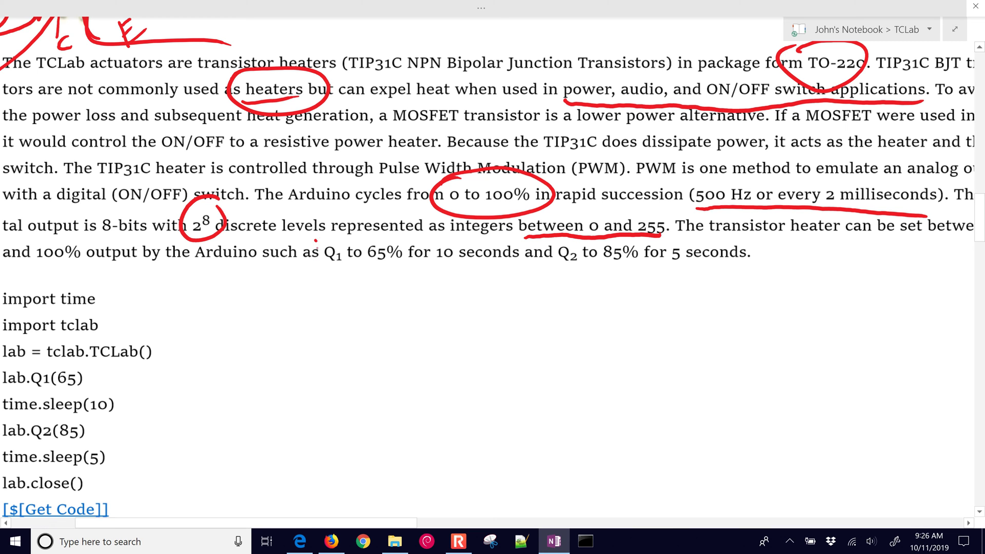
pyautogui.moveTo(316, 239)
pyautogui.mouseDown()
pyautogui.moveTo(378, 238)
pyautogui.moveTo(410, 250)
pyautogui.moveTo(397, 265)
pyautogui.moveTo(349, 270)
pyautogui.moveTo(325, 239)
pyautogui.mouseUp()
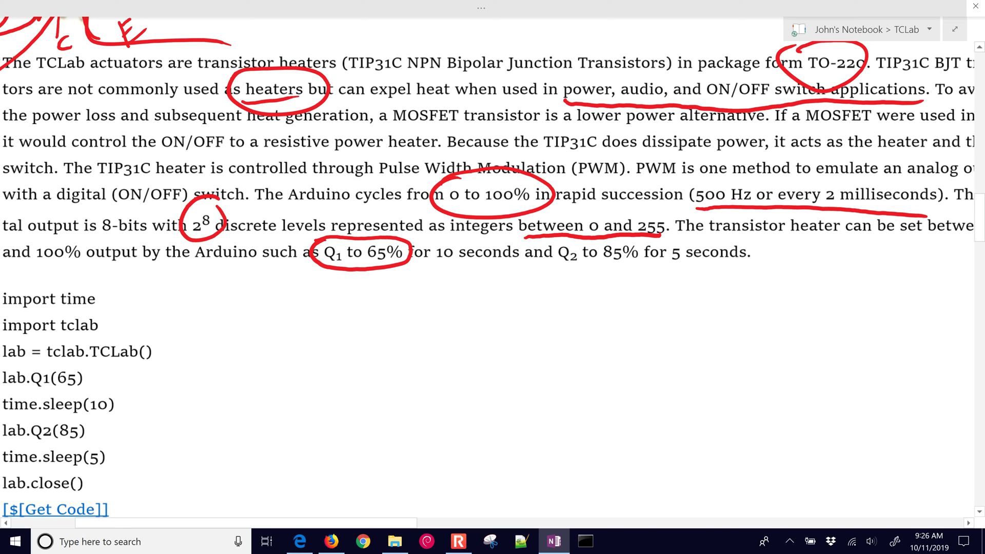
# Step: Sketch a square wave beside the code, circle its off stretches and Q2 to 85%, and label it PWM
pyautogui.moveTo(291, 360)
pyautogui.mouseDown()
pyautogui.moveTo(326, 366)
pyautogui.moveTo(324, 309)
pyautogui.moveTo(329, 363)
pyautogui.moveTo(349, 365)
pyautogui.moveTo(346, 312)
pyautogui.moveTo(357, 312)
pyautogui.moveTo(358, 360)
pyautogui.moveTo(385, 356)
pyautogui.moveTo(375, 311)
pyautogui.moveTo(393, 321)
pyautogui.moveTo(400, 361)
pyautogui.moveTo(462, 366)
pyautogui.moveTo(482, 305)
pyautogui.moveTo(484, 366)
pyautogui.moveTo(504, 366)
pyautogui.moveTo(499, 311)
pyautogui.moveTo(514, 309)
pyautogui.moveTo(518, 366)
pyautogui.moveTo(541, 362)
pyautogui.moveTo(532, 315)
pyautogui.moveTo(553, 324)
pyautogui.moveTo(552, 366)
pyautogui.moveTo(577, 367)
pyautogui.moveTo(570, 318)
pyautogui.moveTo(581, 317)
pyautogui.moveTo(586, 367)
pyautogui.moveTo(658, 367)
pyautogui.mouseUp()
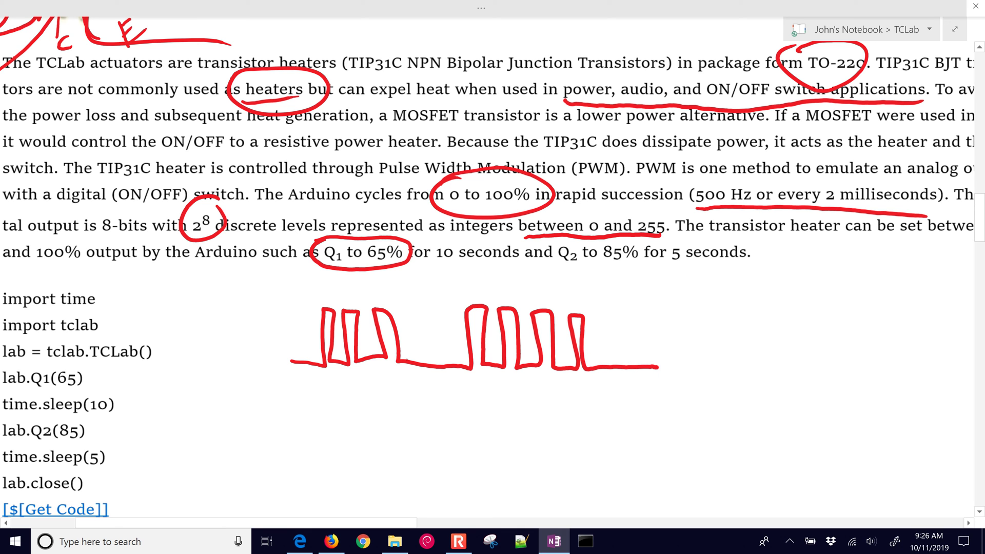
pyautogui.moveTo(408, 353)
pyautogui.mouseDown()
pyautogui.moveTo(426, 406)
pyautogui.moveTo(405, 354)
pyautogui.mouseUp()
pyautogui.moveTo(262, 359)
pyautogui.mouseDown()
pyautogui.moveTo(264, 351)
pyautogui.moveTo(257, 358)
pyautogui.mouseUp()
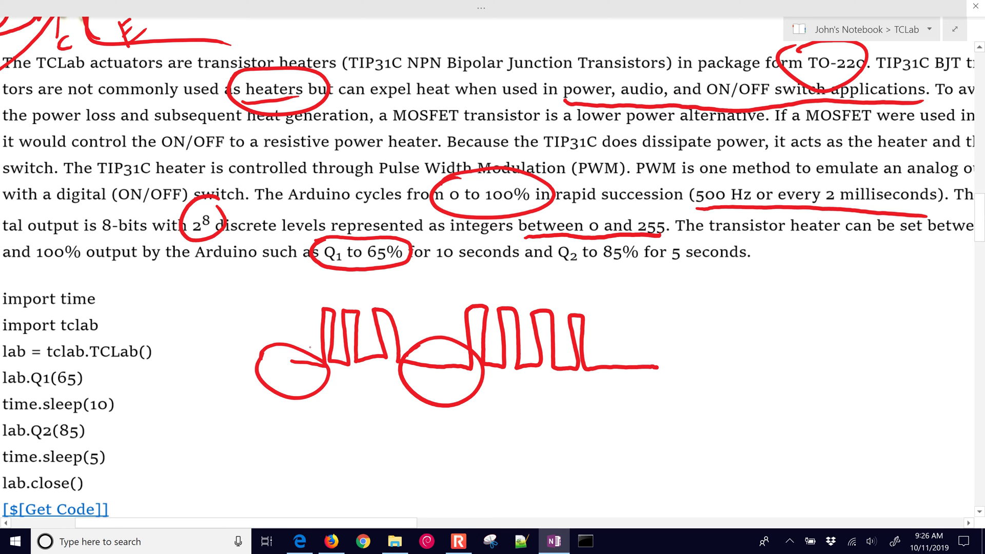
pyautogui.moveTo(662, 349)
pyautogui.mouseDown()
pyautogui.moveTo(593, 367)
pyautogui.moveTo(606, 349)
pyautogui.mouseUp()
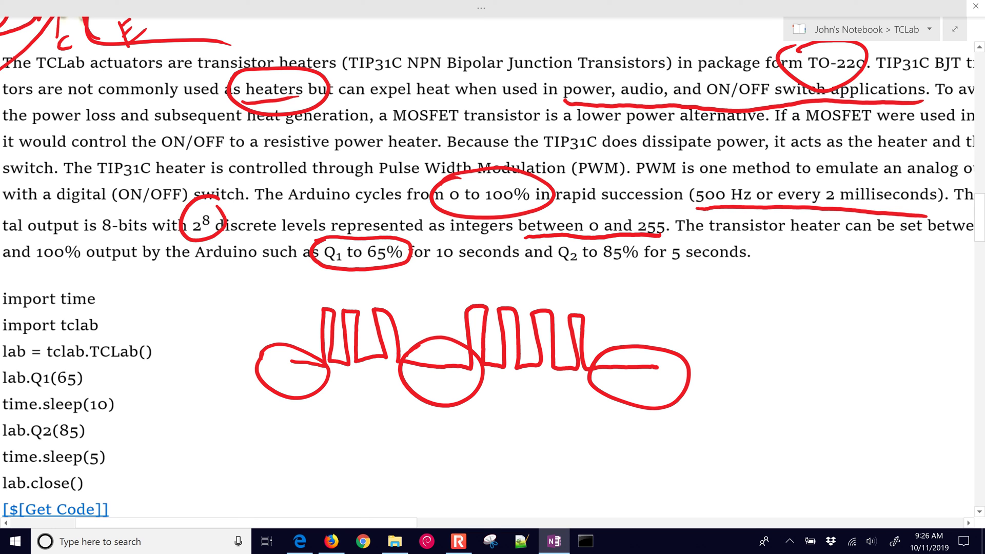
pyautogui.moveTo(545, 241)
pyautogui.mouseDown()
pyautogui.moveTo(731, 242)
pyautogui.moveTo(747, 281)
pyautogui.moveTo(581, 287)
pyautogui.moveTo(552, 241)
pyautogui.mouseUp()
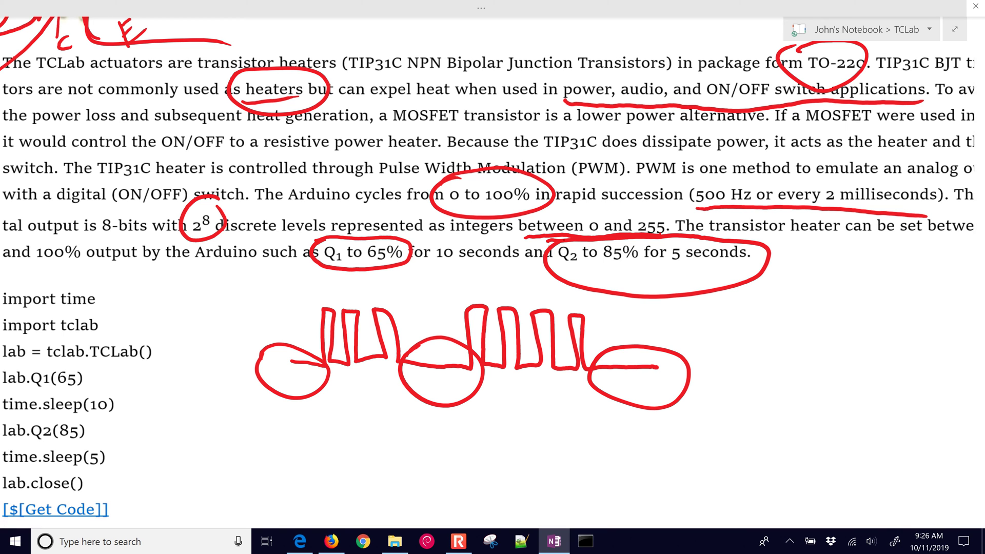
pyautogui.moveTo(726, 314)
pyautogui.mouseDown()
pyautogui.moveTo(728, 361)
pyautogui.moveTo(754, 324)
pyautogui.moveTo(730, 334)
pyautogui.moveTo(794, 314)
pyautogui.mouseUp()
pyautogui.moveTo(796, 352)
pyautogui.mouseDown()
pyautogui.moveTo(816, 319)
pyautogui.moveTo(832, 350)
pyautogui.mouseUp()
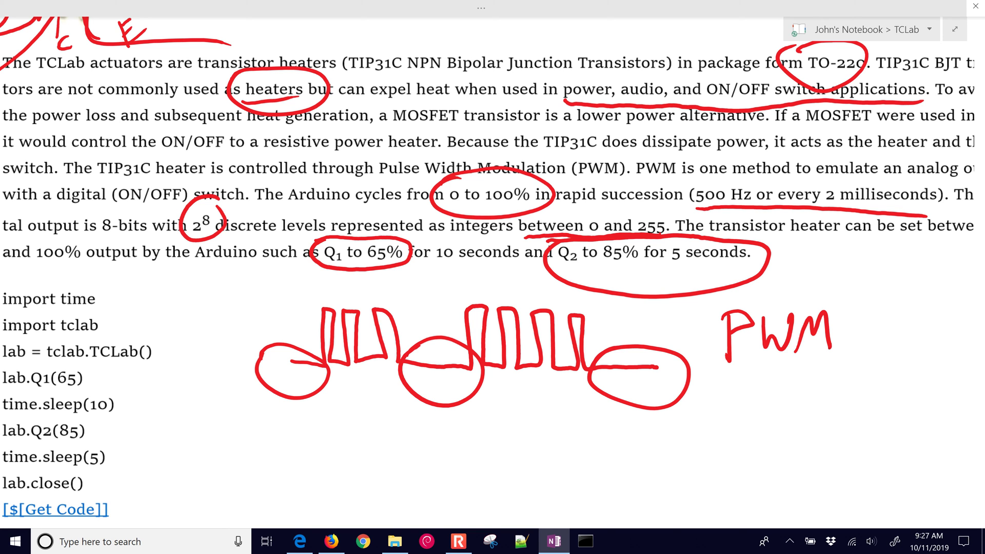
# Step: Draw an arrow under the pulse and write the current value below it
pyautogui.moveTo(363, 444); pyautogui.dragTo(362, 380)
pyautogui.moveTo(352, 394); pyautogui.dragTo(371, 397)
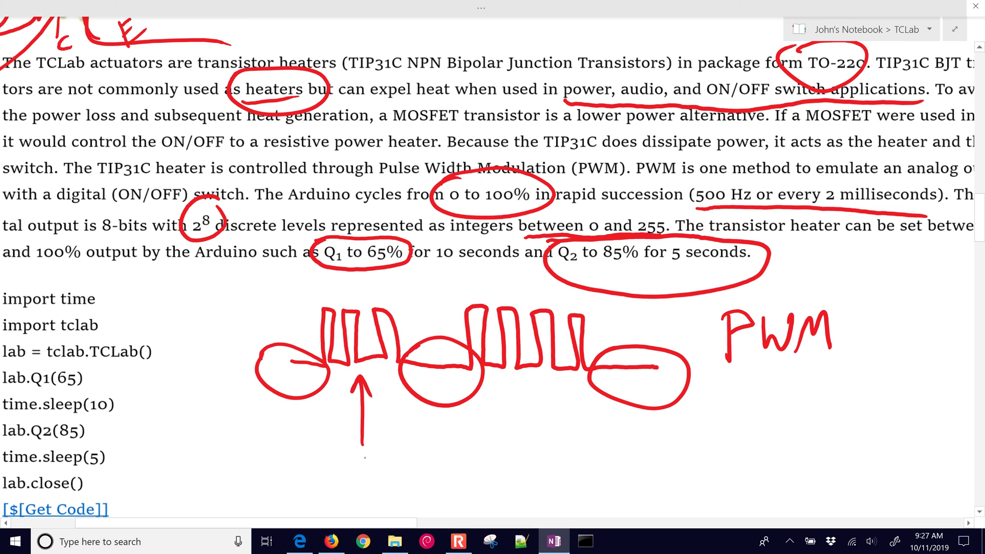
pyautogui.moveTo(370, 453)
pyautogui.mouseDown()
pyautogui.moveTo(388, 470)
pyautogui.moveTo(396, 451)
pyautogui.moveTo(420, 471)
pyautogui.mouseUp()
pyautogui.moveTo(423, 452); pyautogui.dragTo(434, 452)
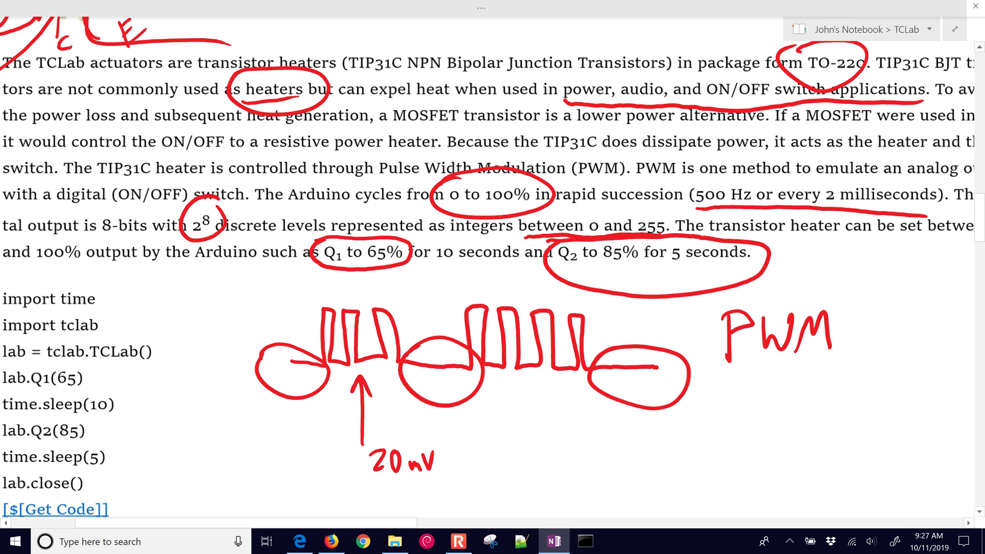
# Step: Write '0.7 (5V) = 3.5V' beside the current note
pyautogui.moveTo(503, 455); pyautogui.dragTo(534, 468)
pyautogui.moveTo(531, 461)
pyautogui.mouseDown()
pyautogui.moveTo(544, 452)
pyautogui.moveTo(570, 480)
pyautogui.moveTo(597, 444)
pyautogui.mouseUp()
pyautogui.moveTo(597, 446)
pyautogui.mouseDown()
pyautogui.moveTo(608, 446)
pyautogui.moveTo(619, 478)
pyautogui.moveTo(645, 455)
pyautogui.mouseUp()
pyautogui.moveTo(636, 467); pyautogui.dragTo(650, 461)
pyautogui.moveTo(664, 447)
pyautogui.mouseDown()
pyautogui.moveTo(674, 446)
pyautogui.moveTo(671, 468)
pyautogui.moveTo(690, 470)
pyautogui.mouseUp()
pyautogui.moveTo(696, 443)
pyautogui.mouseDown()
pyautogui.moveTo(708, 455)
pyautogui.moveTo(694, 465)
pyautogui.mouseUp()
pyautogui.moveTo(697, 440)
pyautogui.mouseDown()
pyautogui.moveTo(723, 467)
pyautogui.moveTo(733, 437)
pyautogui.mouseUp()
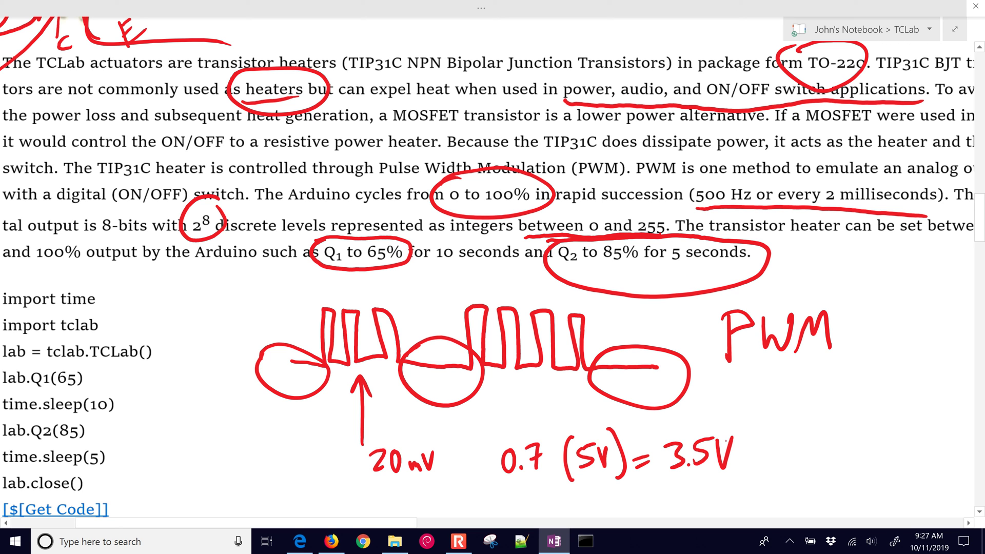
# Step: Correct the note to 20 mA, circle it, and write a circled B beside it
pyautogui.moveTo(436, 444); pyautogui.dragTo(426, 466)
pyautogui.moveTo(436, 450)
pyautogui.mouseDown()
pyautogui.moveTo(444, 474)
pyautogui.moveTo(438, 462)
pyautogui.moveTo(425, 478)
pyautogui.mouseUp()
pyautogui.moveTo(371, 436)
pyautogui.mouseDown()
pyautogui.moveTo(468, 452)
pyautogui.moveTo(377, 433)
pyautogui.mouseUp()
pyautogui.moveTo(301, 452)
pyautogui.mouseDown()
pyautogui.moveTo(316, 482)
pyautogui.moveTo(290, 482)
pyautogui.moveTo(321, 446)
pyautogui.mouseUp()
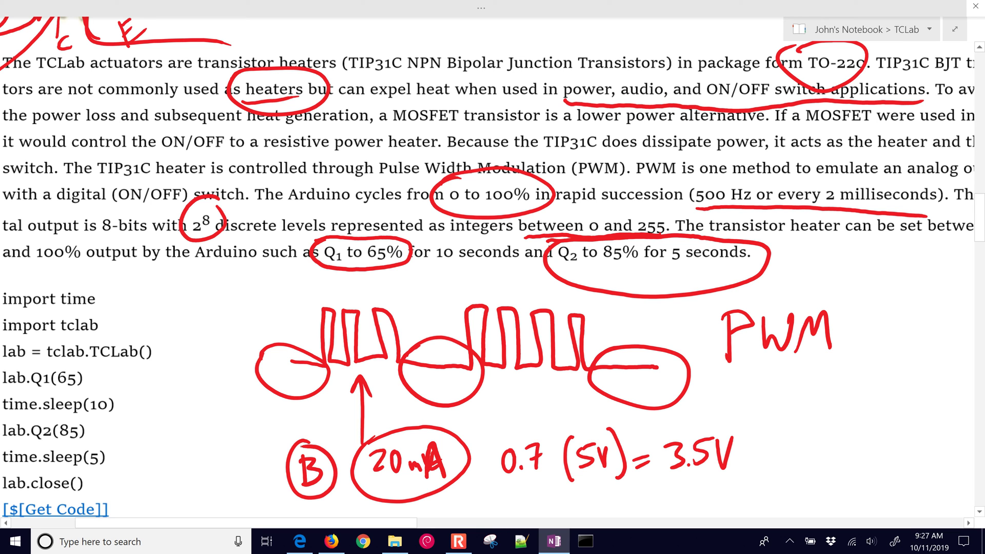
# Step: Sketch a charger right of 3.5V with a wire running to an end labelled E
pyautogui.moveTo(813, 421); pyautogui.dragTo(861, 485)
pyautogui.moveTo(866, 418); pyautogui.dragTo(861, 495)
pyautogui.moveTo(832, 416); pyautogui.dragTo(831, 398)
pyautogui.moveTo(853, 412); pyautogui.dragTo(853, 395)
pyautogui.moveTo(865, 464); pyautogui.dragTo(890, 466)
pyautogui.moveTo(862, 478)
pyautogui.mouseDown()
pyautogui.moveTo(939, 456)
pyautogui.moveTo(949, 440)
pyautogui.moveTo(949, 464)
pyautogui.mouseUp()
pyautogui.moveTo(953, 426); pyautogui.dragTo(975, 420)
pyautogui.moveTo(950, 463)
pyautogui.mouseDown()
pyautogui.moveTo(970, 464)
pyautogui.moveTo(960, 437)
pyautogui.mouseUp()
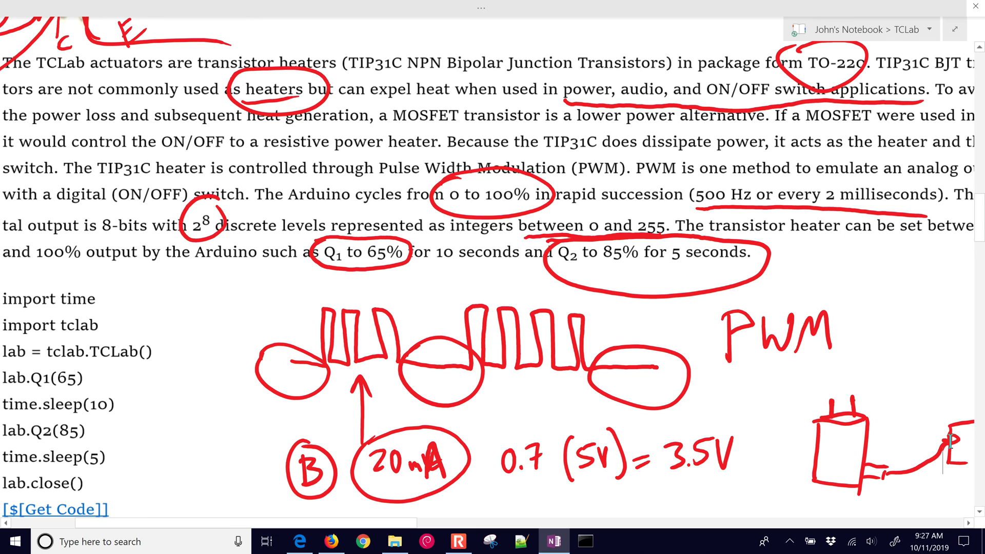
# Step: Bracket the setup and lab.close() lines, underline lab.Q2(85), and draw arrows at both sleep lines
pyautogui.scroll(-2, 950, 440)
pyautogui.scroll(3, 517, 254)
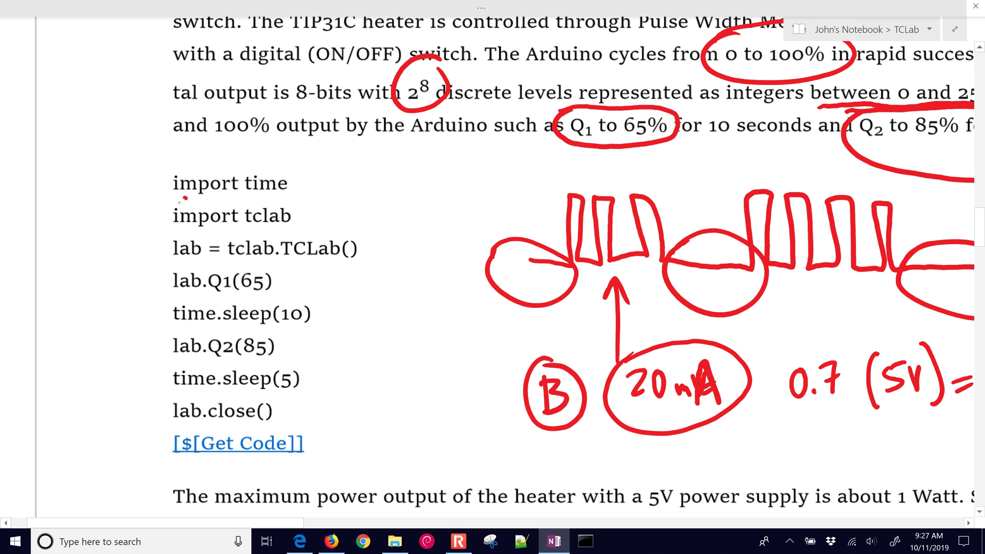
pyautogui.moveTo(185, 199)
pyautogui.mouseDown()
pyautogui.moveTo(174, 266)
pyautogui.moveTo(201, 296)
pyautogui.moveTo(271, 295)
pyautogui.mouseUp()
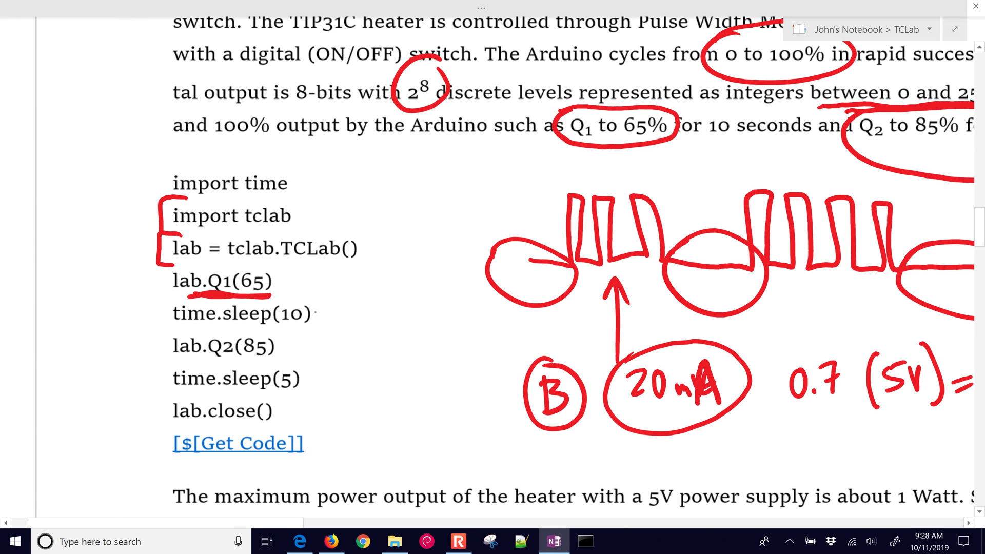
pyautogui.moveTo(316, 314)
pyautogui.mouseDown()
pyautogui.moveTo(366, 314)
pyautogui.moveTo(325, 325)
pyautogui.mouseUp()
pyautogui.moveTo(177, 366); pyautogui.dragTo(269, 360)
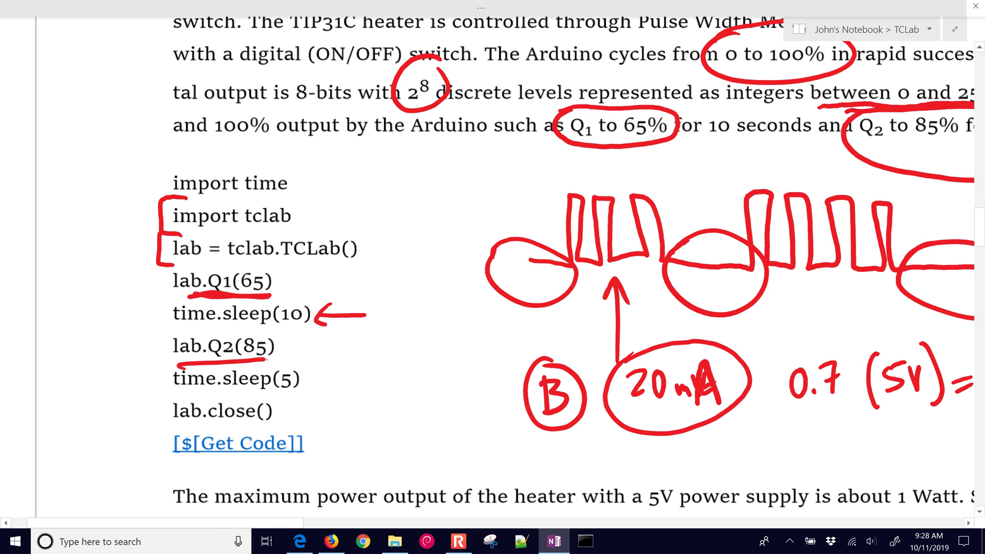
pyautogui.moveTo(312, 383); pyautogui.dragTo(360, 375)
pyautogui.moveTo(323, 367); pyautogui.dragTo(322, 389)
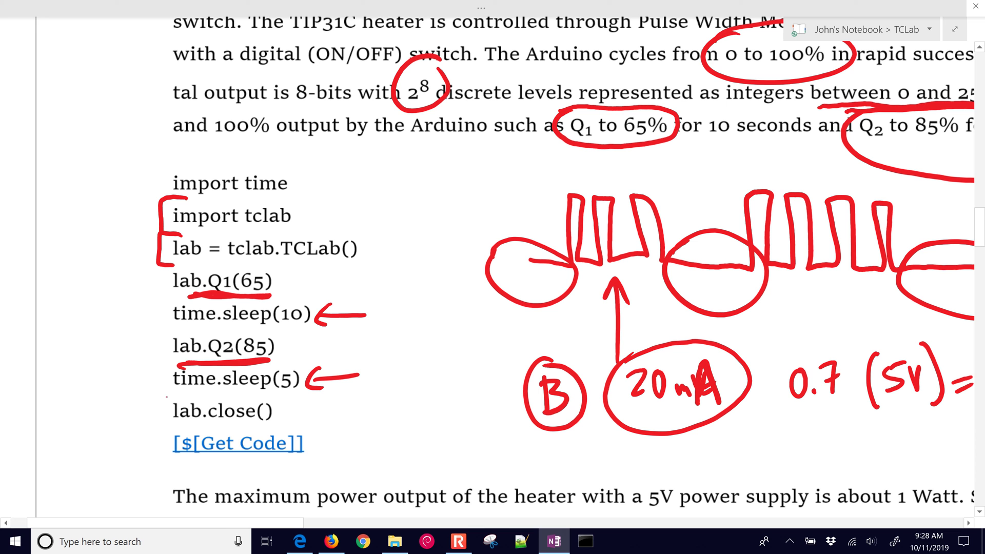
pyautogui.moveTo(178, 396); pyautogui.dragTo(169, 430)
# Step: Underline 'heaters (Q1 and Q2)' and 'different power levels', circle 255, and write 2⁸ beneath
pyautogui.scroll(-4, 565, 256)
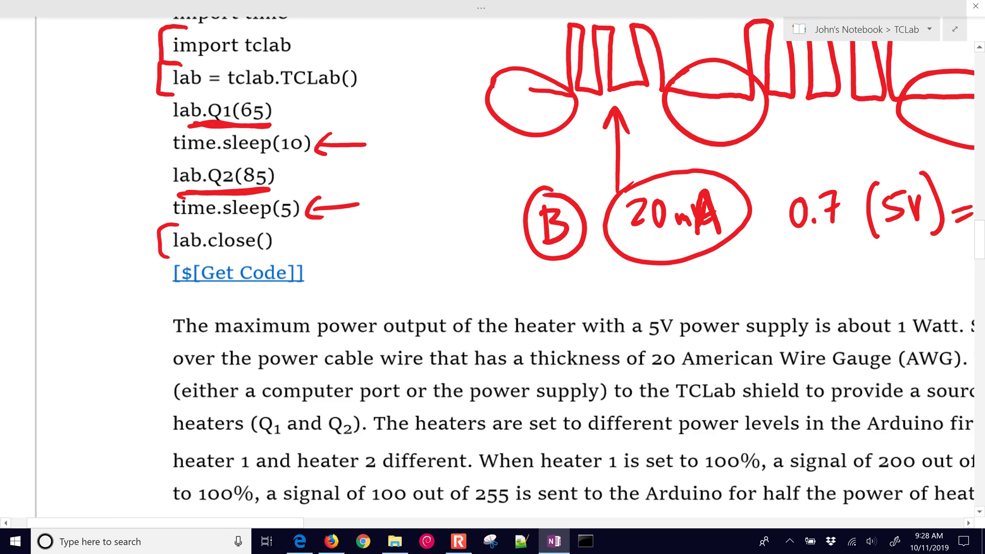
pyautogui.scroll(-3, 492, 257)
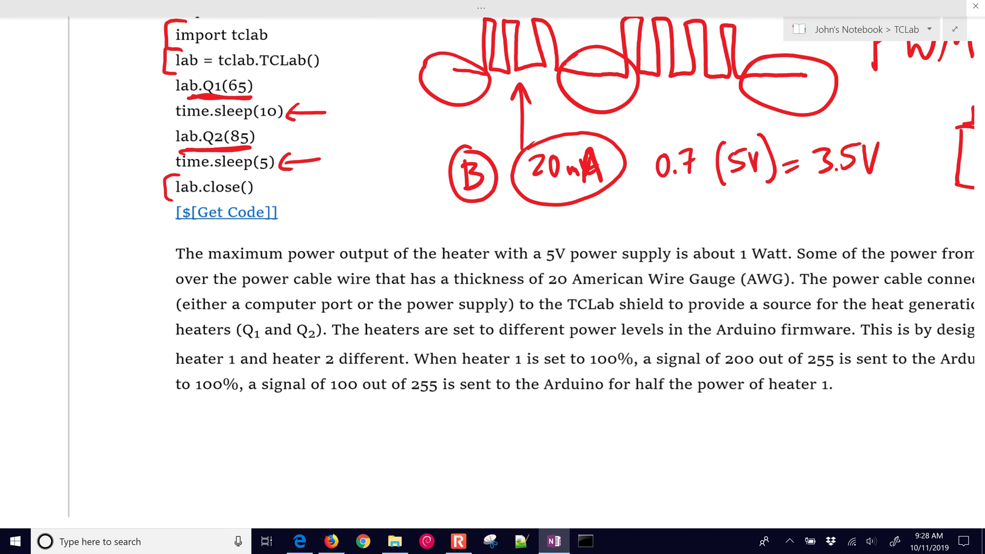
pyautogui.hscroll(5, 493, 272)
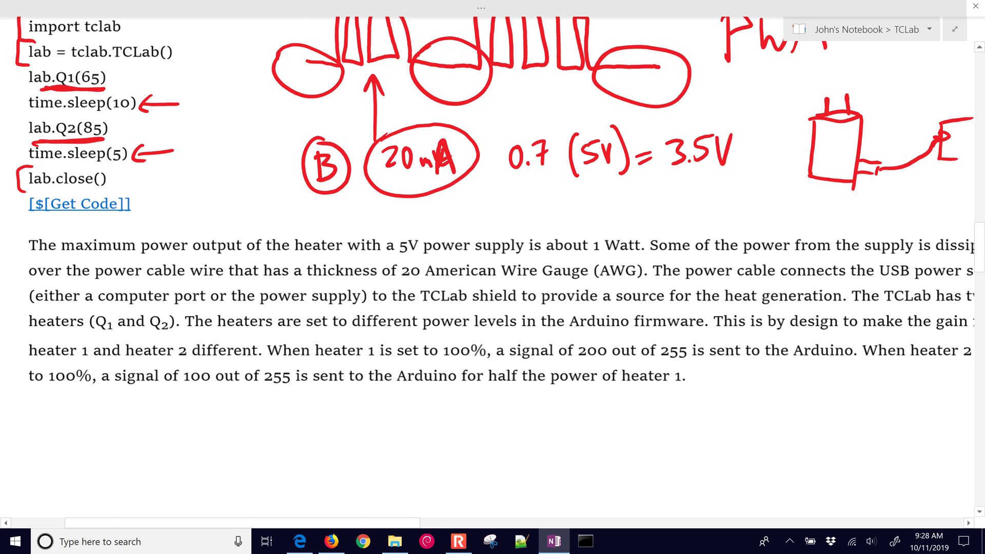
pyautogui.scroll(-3, 493, 206)
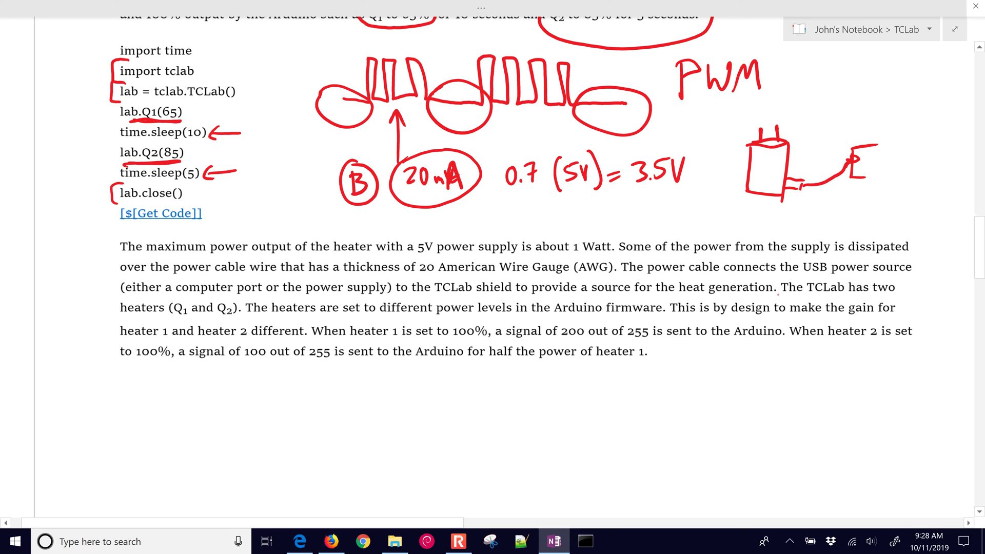
pyautogui.moveTo(777, 296); pyautogui.dragTo(889, 294)
pyautogui.moveTo(123, 313); pyautogui.dragTo(227, 311)
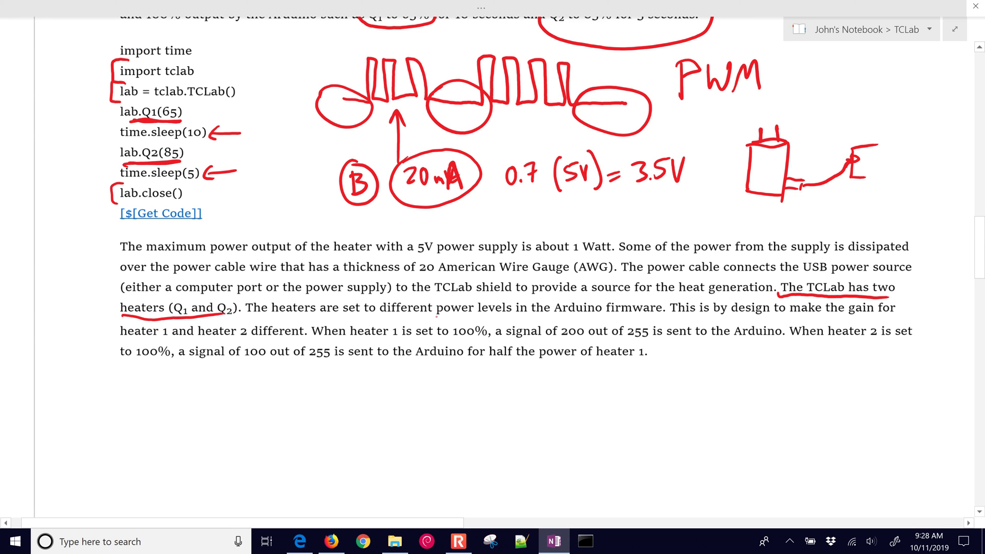
pyautogui.moveTo(379, 318); pyautogui.dragTo(653, 315)
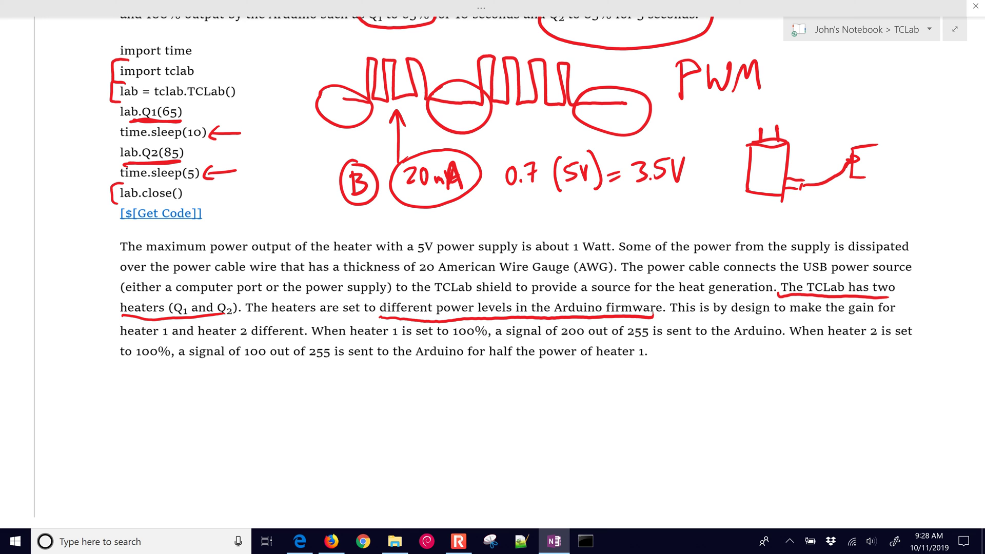
pyautogui.moveTo(314, 339)
pyautogui.mouseDown()
pyautogui.moveTo(648, 338)
pyautogui.moveTo(640, 318)
pyautogui.moveTo(620, 321)
pyautogui.mouseUp()
pyautogui.moveTo(658, 362); pyautogui.dragTo(673, 375)
pyautogui.moveTo(679, 355); pyautogui.dragTo(677, 363)
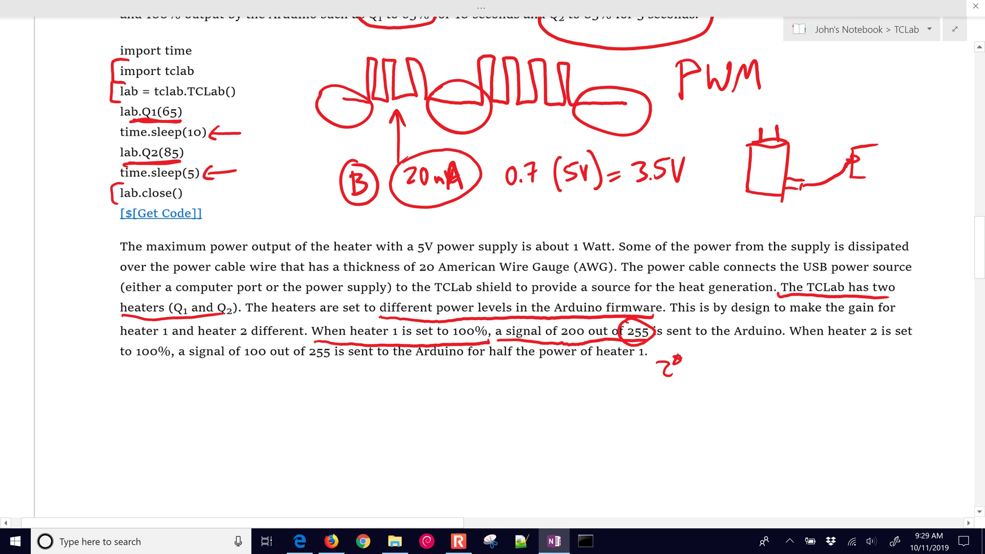
# Step: Underline 'When heater 2 is set to 100%', circle 100, double-underline half the power, then exit full-page view
pyautogui.moveTo(801, 340); pyautogui.dragTo(921, 343)
pyautogui.moveTo(121, 365); pyautogui.dragTo(330, 362)
pyautogui.moveTo(240, 344)
pyautogui.mouseDown()
pyautogui.moveTo(272, 359)
pyautogui.moveTo(244, 344)
pyautogui.mouseUp()
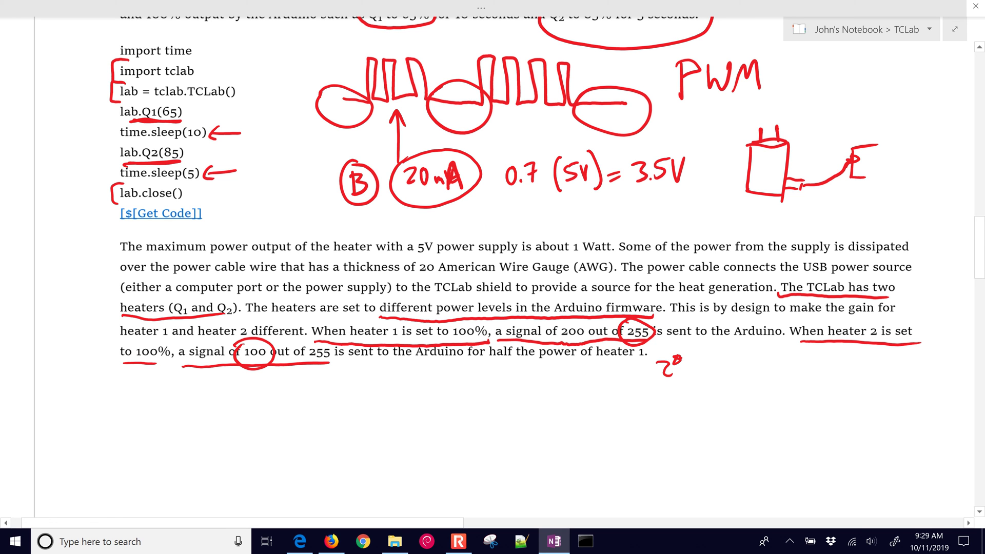
pyautogui.moveTo(497, 366); pyautogui.dragTo(661, 375)
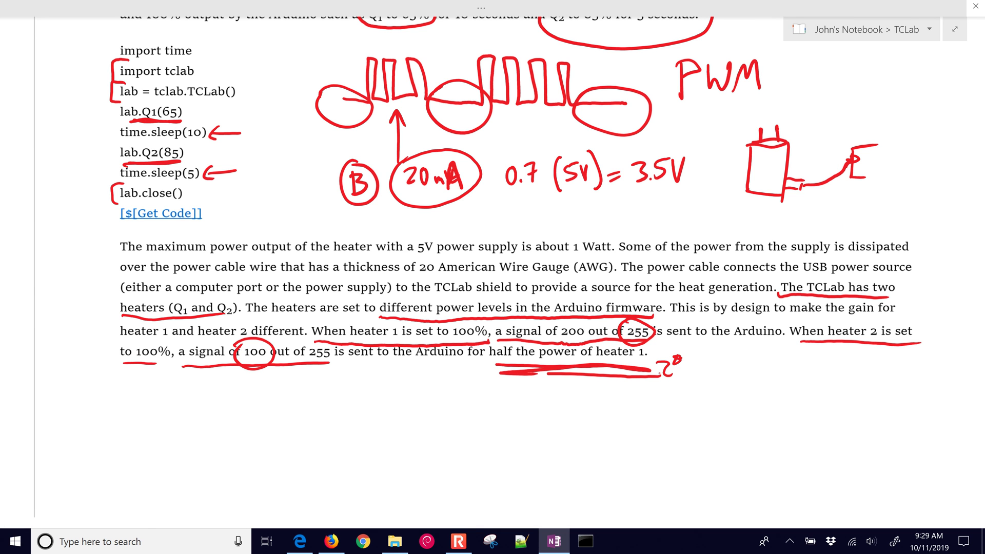
pyautogui.click(955, 28)
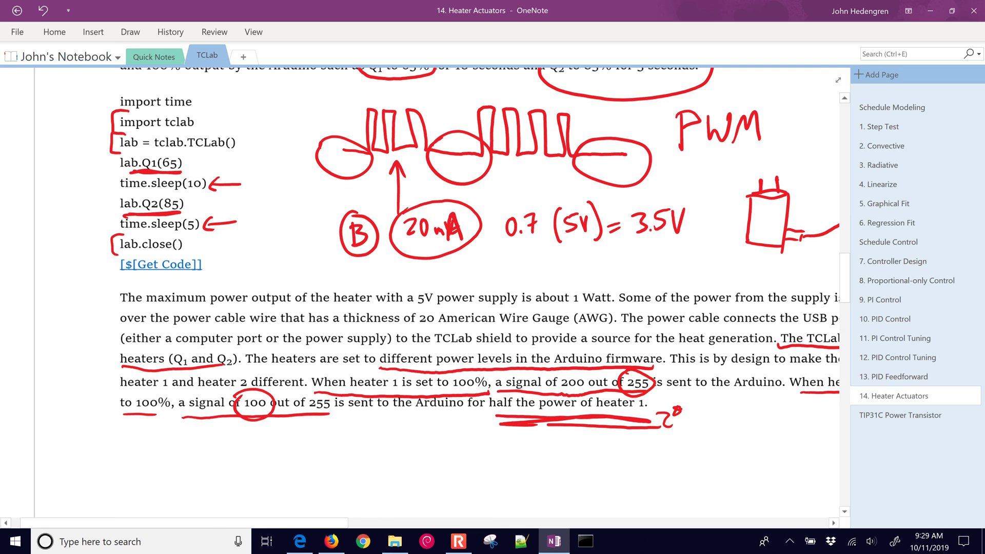
# Step: Return to the TCLab Heater Actuators web page and expand the Heater 2 Step Test (Animated) code
pyautogui.click(929, 10)
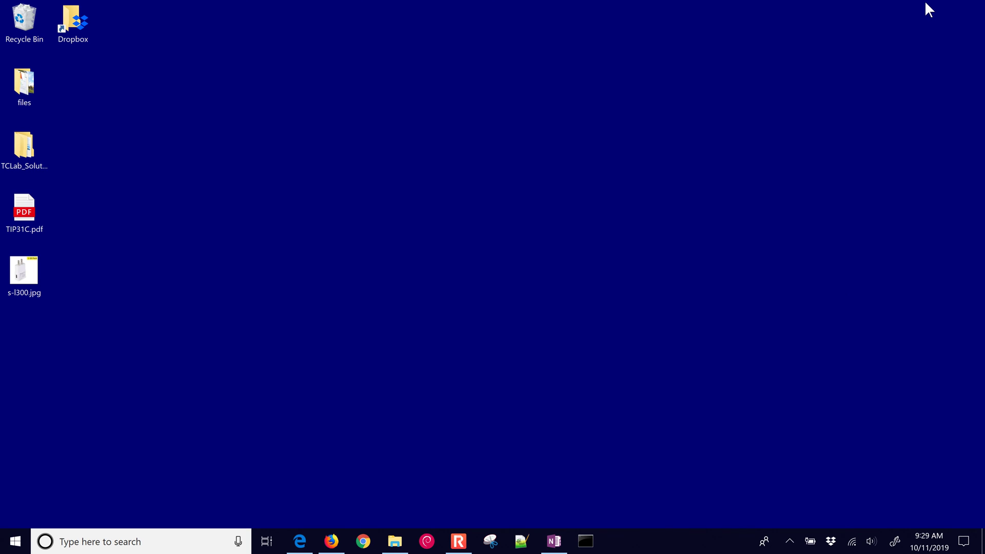
pyautogui.click(297, 541)
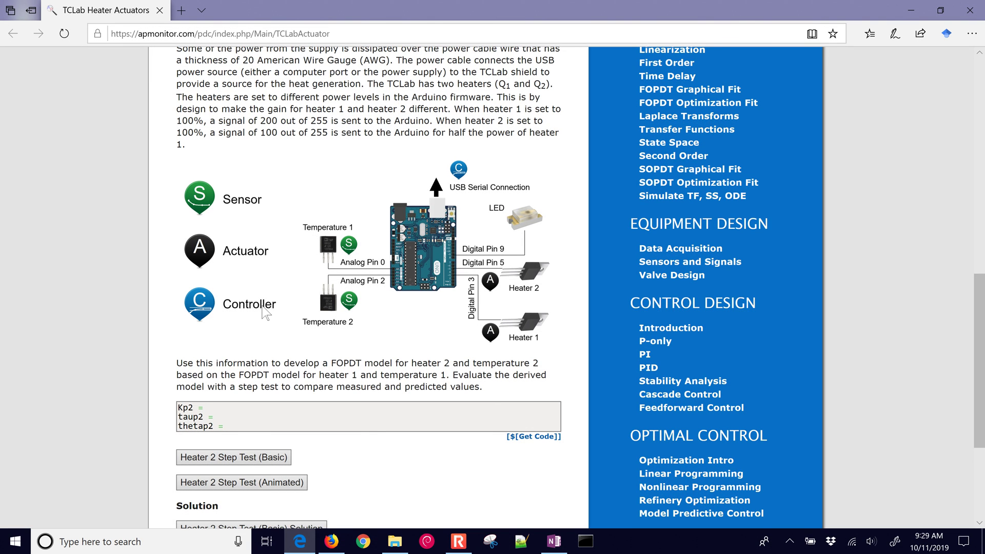
pyautogui.scroll(-5, 266, 312)
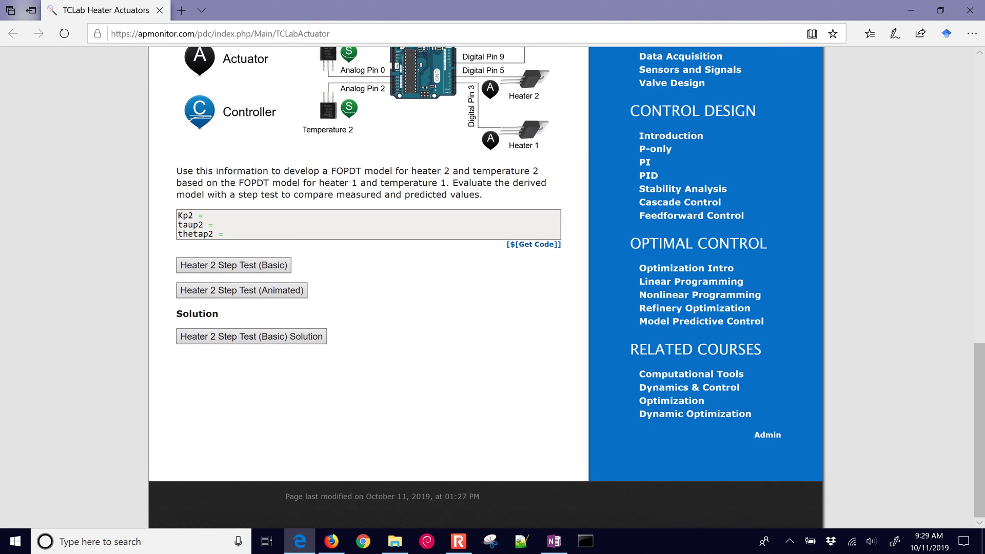
pyautogui.keyDown('ctrl'); pyautogui.scroll(5, 265, 311); pyautogui.keyUp('ctrl')
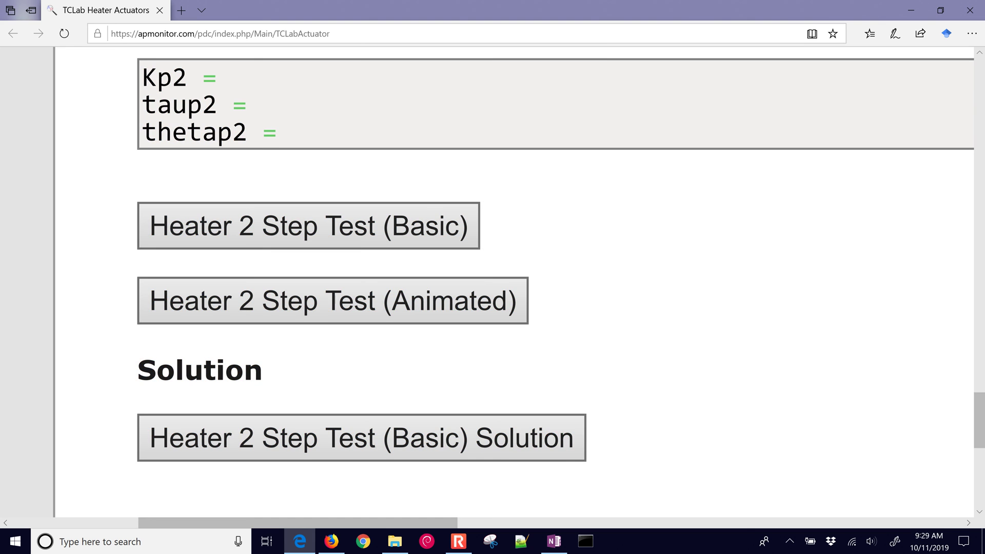
pyautogui.click(326, 304)
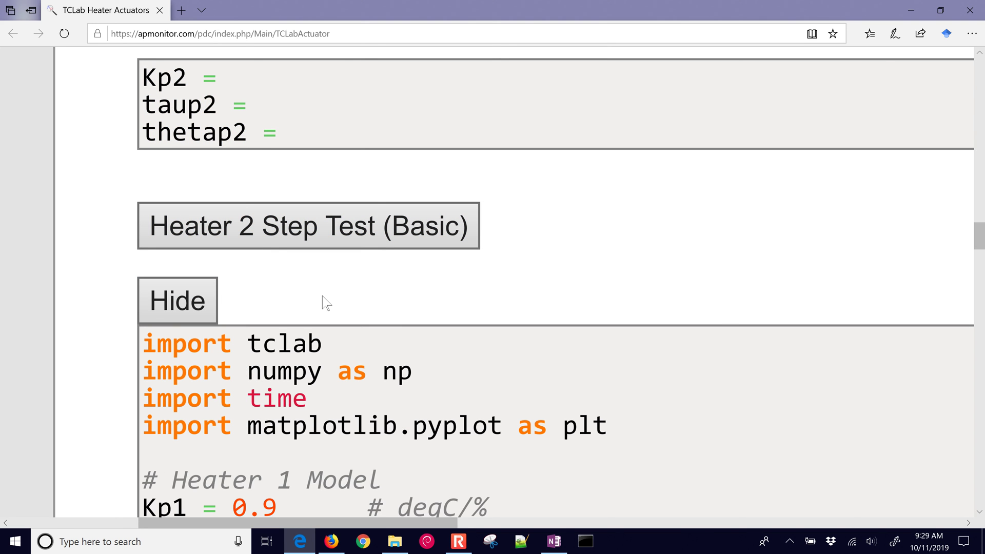
# Step: Open the code block's plain Python source, select all of it, and minimize Edge
pyautogui.keyDown('ctrl'); pyautogui.scroll(-3, 360, 381); pyautogui.keyUp('ctrl')
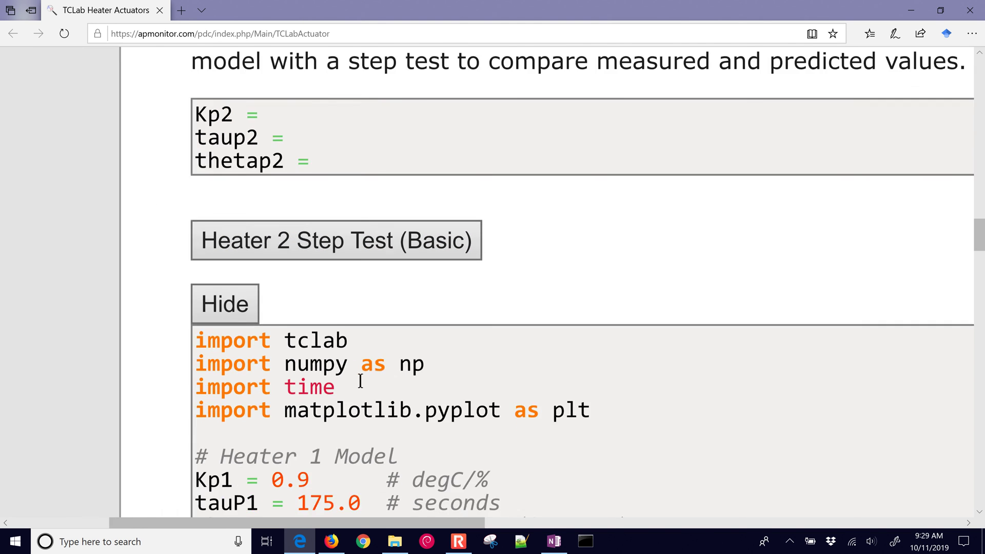
pyautogui.scroll(-3, 360, 382)
pyautogui.scroll(-15, 360, 383)
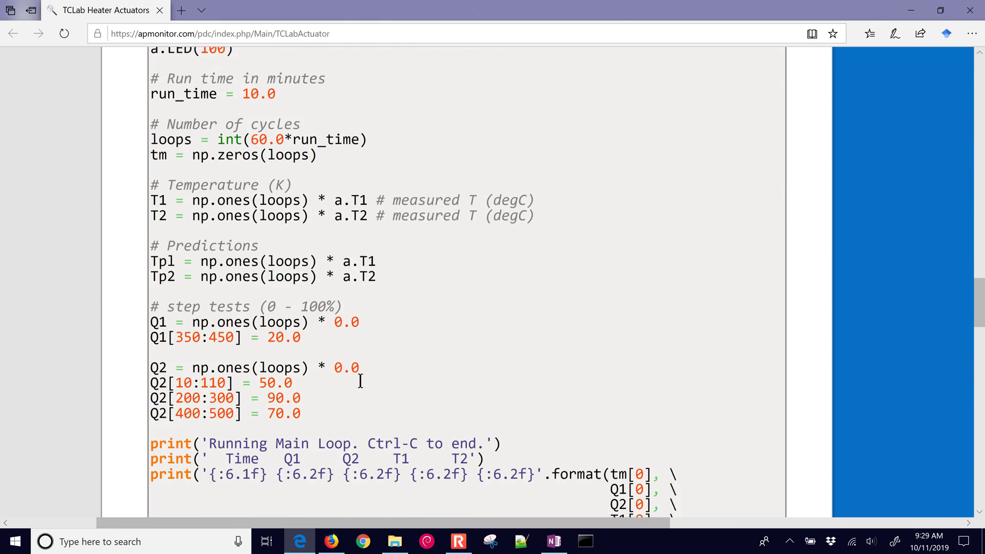
pyautogui.scroll(-13, 360, 382)
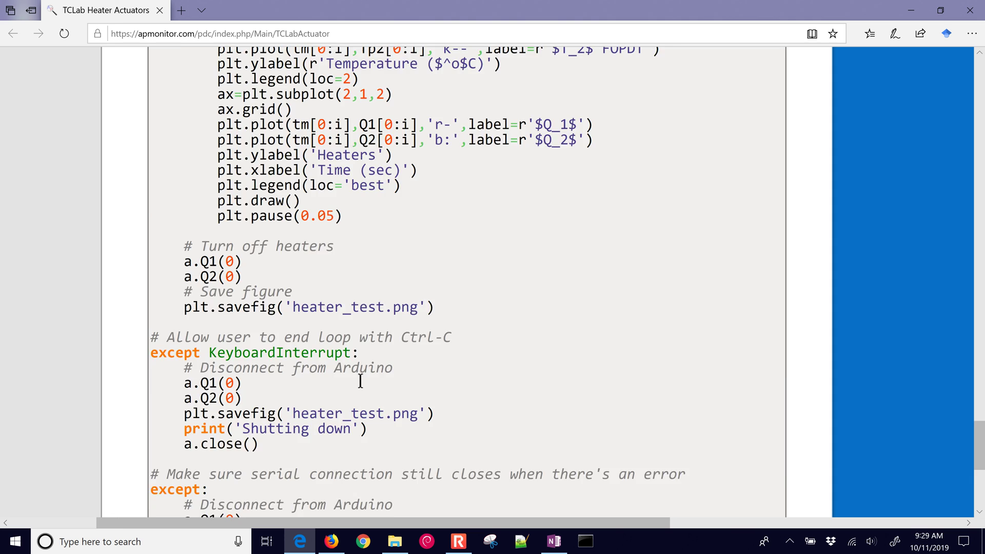
pyautogui.scroll(-6, 360, 381)
pyautogui.keyDown('ctrl'); pyautogui.scroll(2, 360, 380); pyautogui.keyUp('ctrl')
pyautogui.keyDown('ctrl'); pyautogui.scroll(1, 361, 381); pyautogui.keyUp('ctrl')
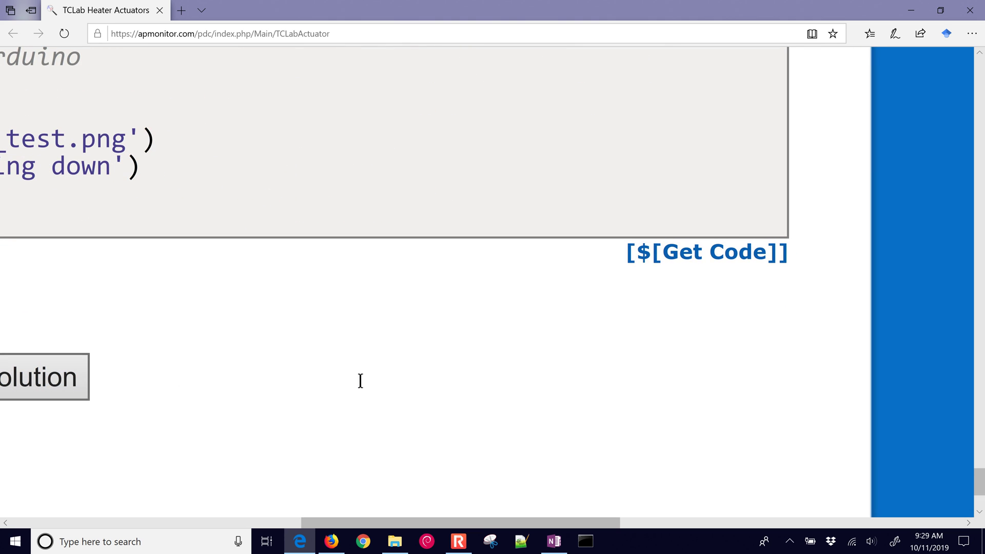
pyautogui.click(707, 252)
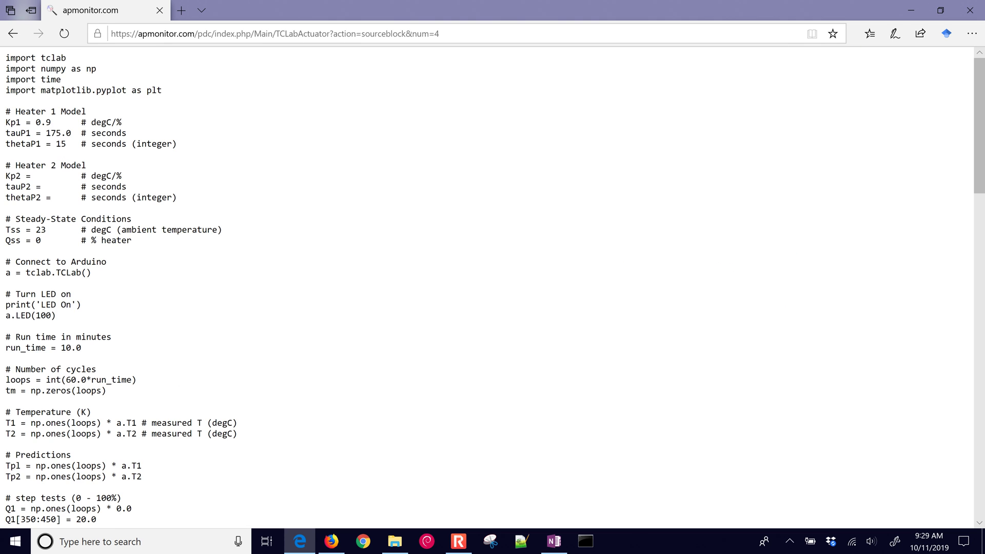
pyautogui.hotkey('ctrl', 'a')
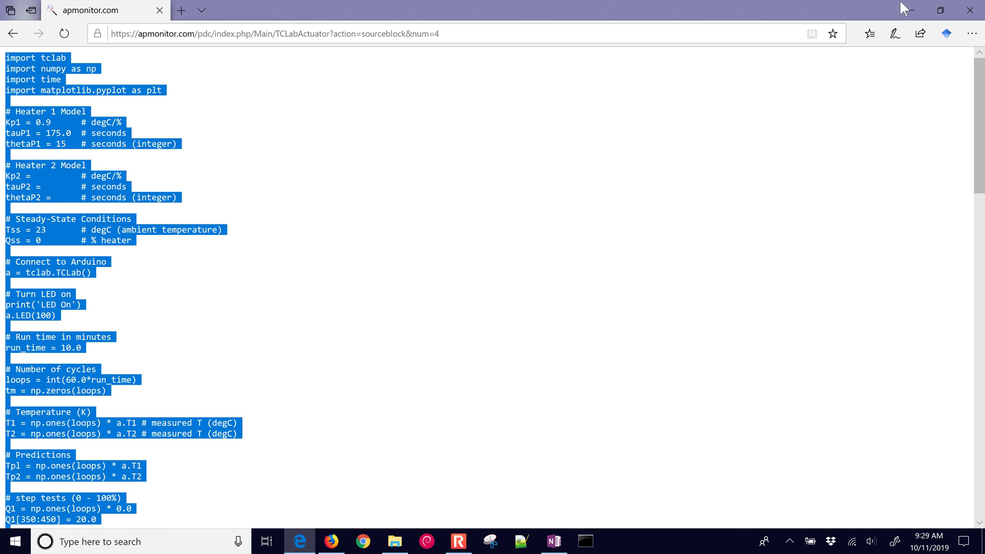
pyautogui.click(914, 11)
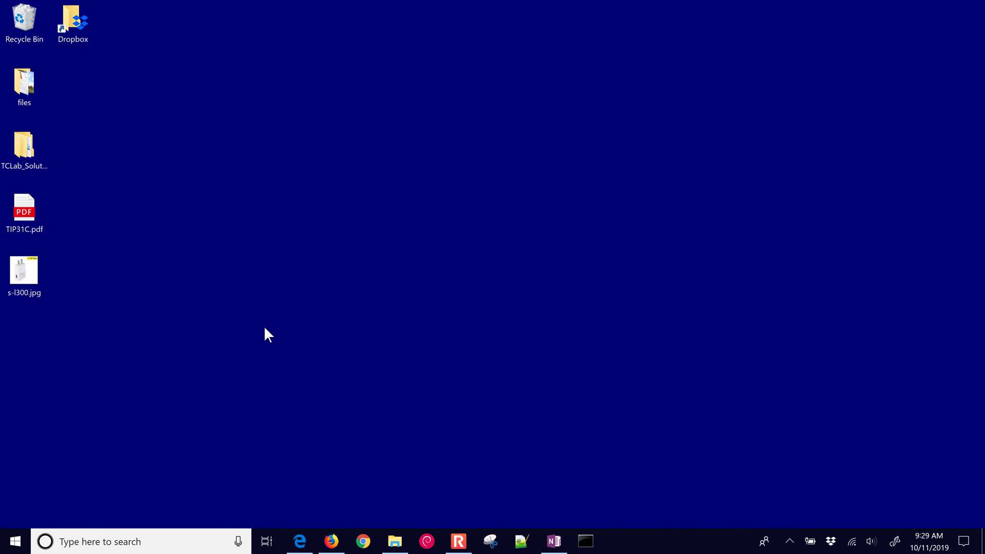
# Step: Launch IDLE, create a new script file and paste in the copied Heater 2 code
pyautogui.click(107, 542)
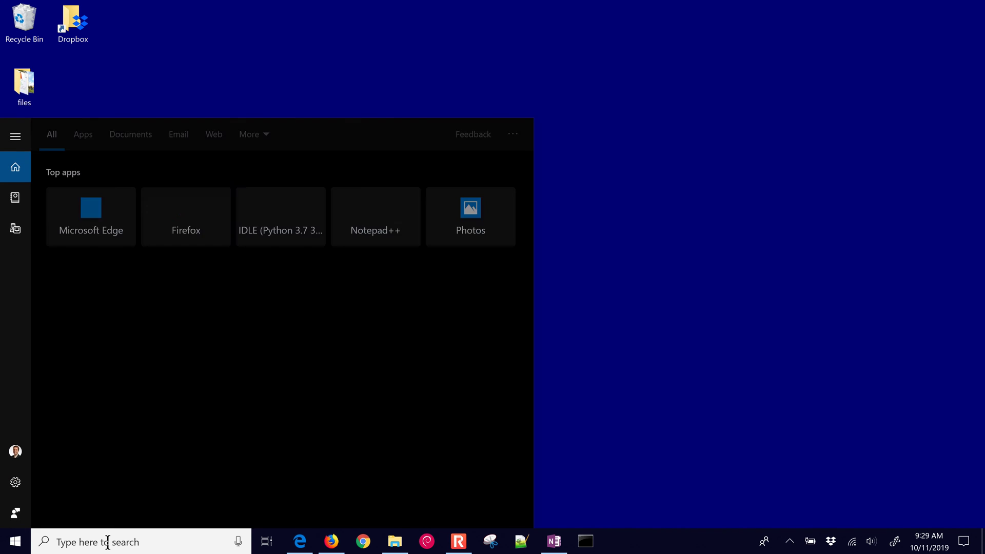
pyautogui.write('idle')
pyautogui.press('Return')
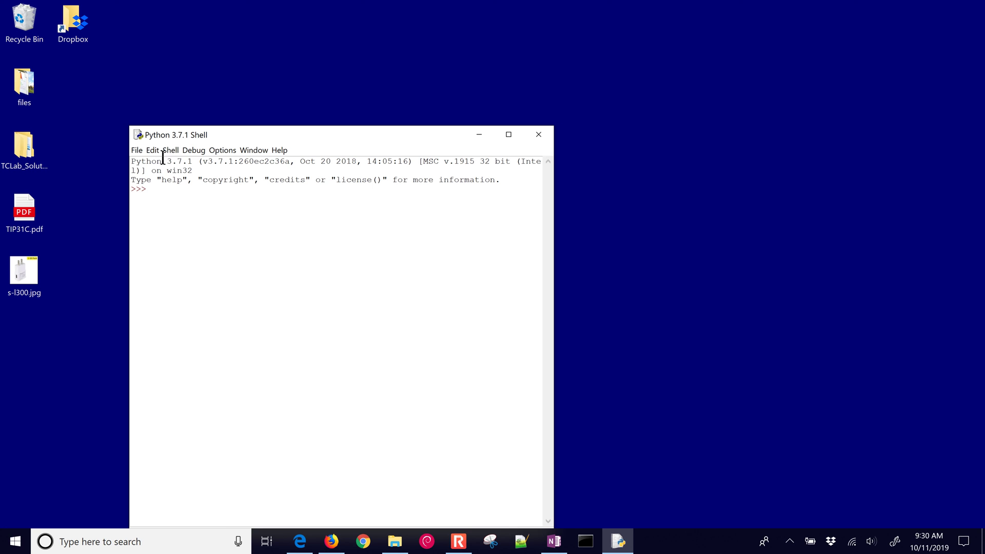
pyautogui.click(136, 150)
pyautogui.click(147, 161)
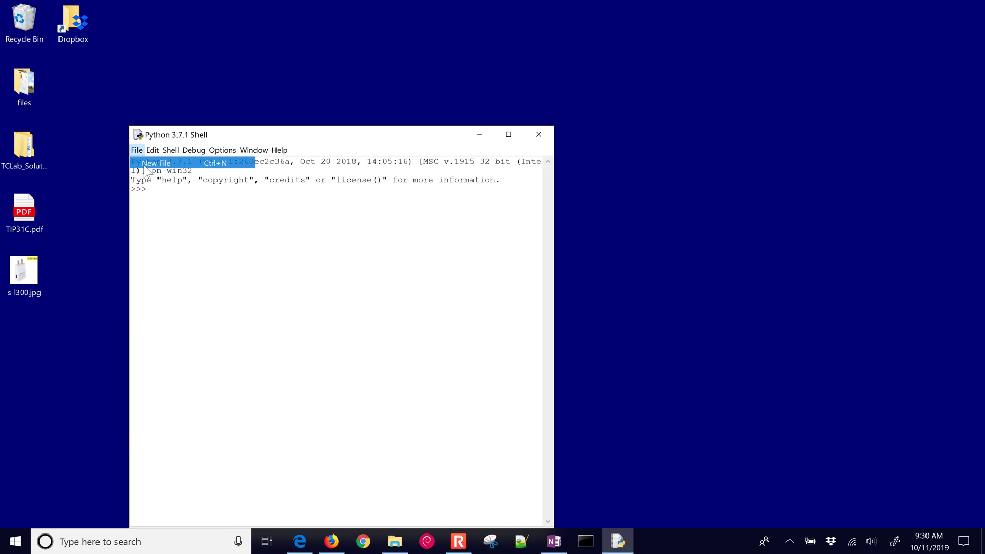
pyautogui.hotkey('ctrl', 'v')
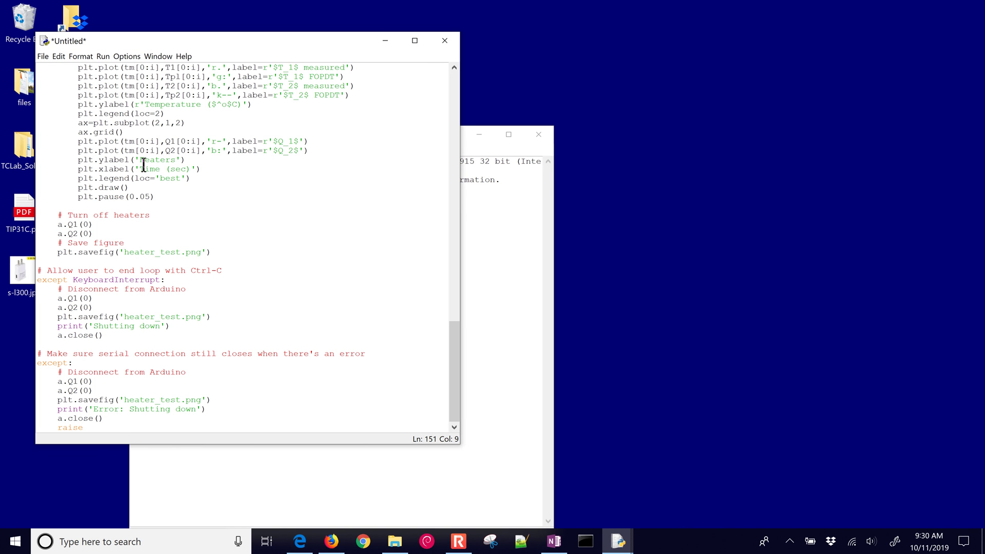
# Step: Save the script to the Desktop as heater2.py and inspect its Heater 1 and blank Kp2 lines
pyautogui.hotkey('ctrl', 's')
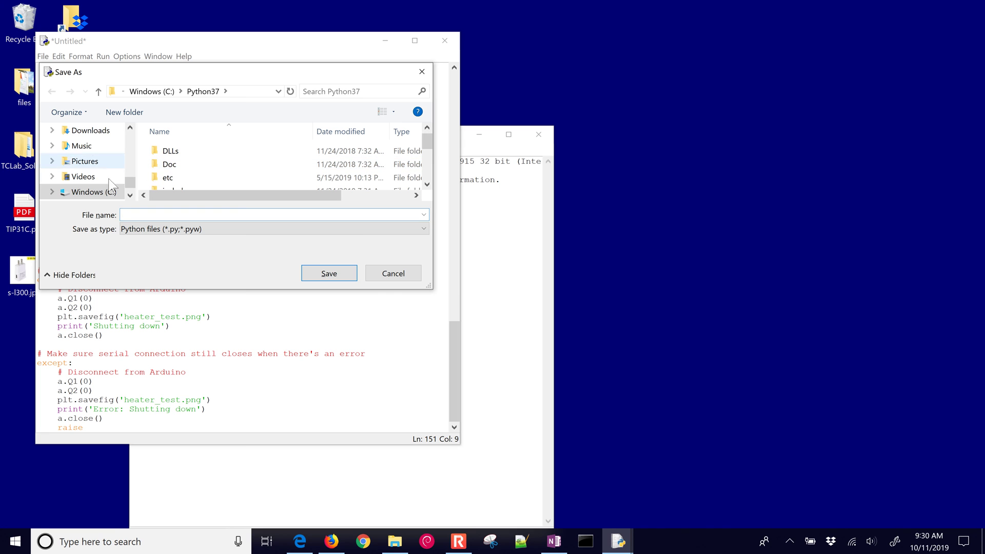
pyautogui.scroll(10, 109, 183)
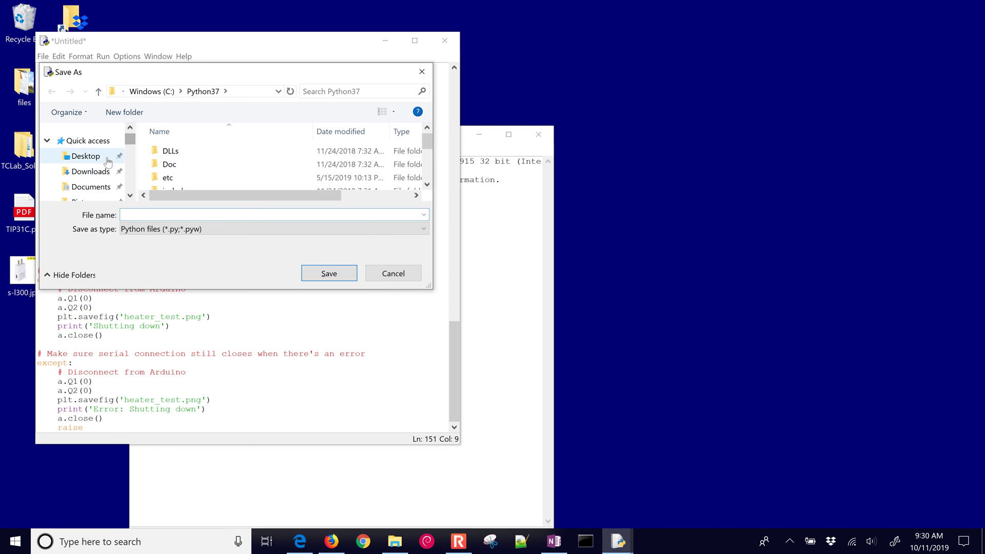
pyautogui.click(108, 162)
pyautogui.click(173, 210)
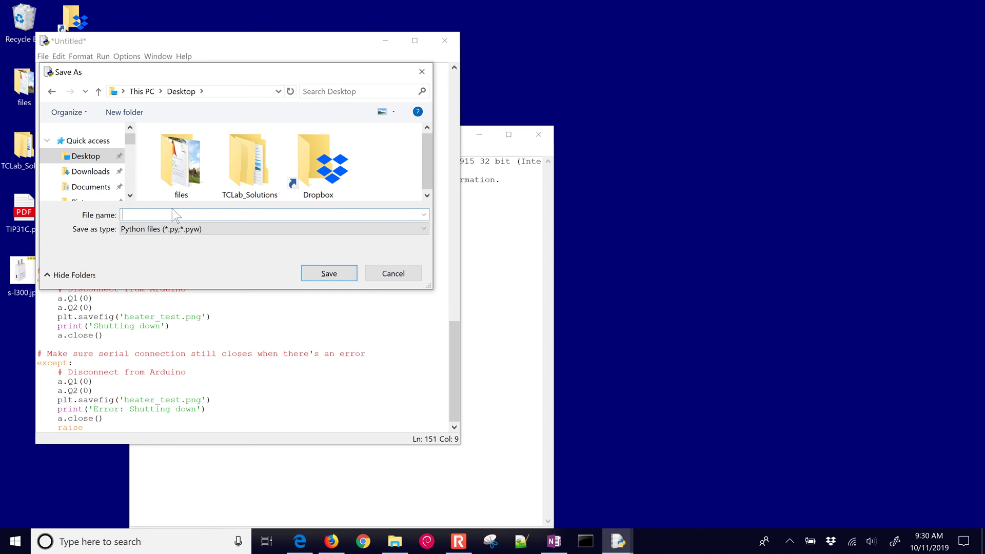
pyautogui.write('heater2.py')
pyautogui.press('Return')
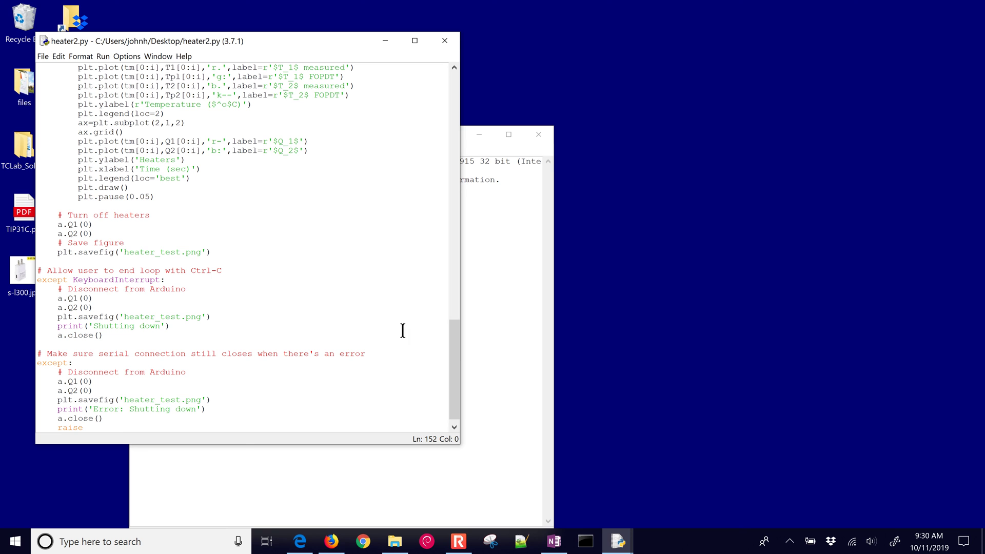
pyautogui.moveTo(451, 349); pyautogui.dragTo(451, 85)
pyautogui.click(74, 169)
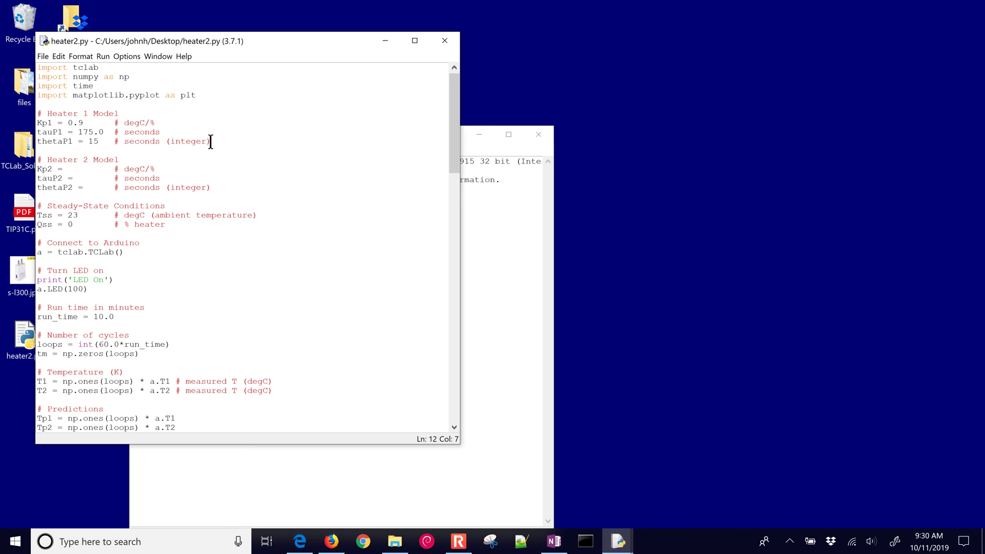
pyautogui.moveTo(211, 141); pyautogui.dragTo(23, 113)
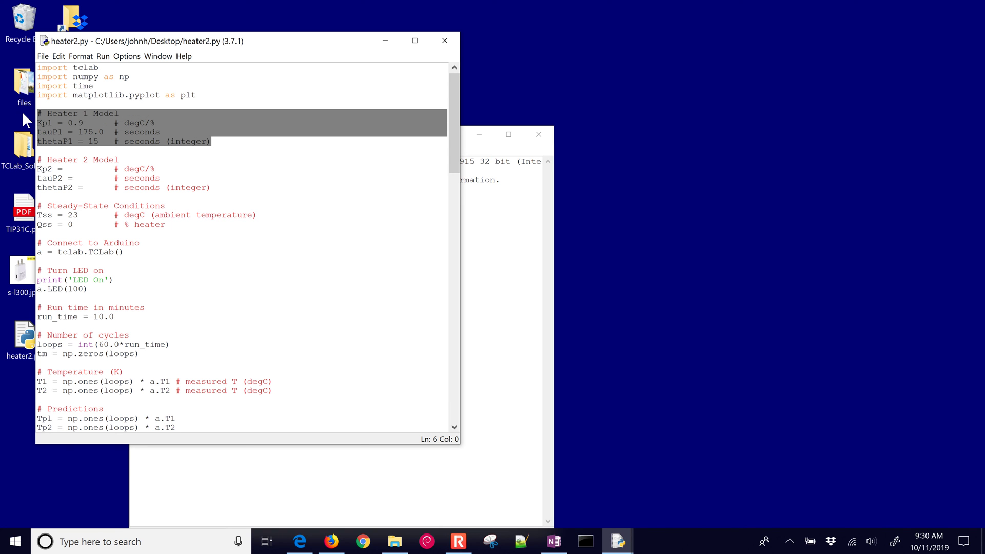
# Step: Close the IDLE editor and reopen heater2.py in Notepad++, enlarged, with the cursor on the Kp2 line
pyautogui.click(444, 40)
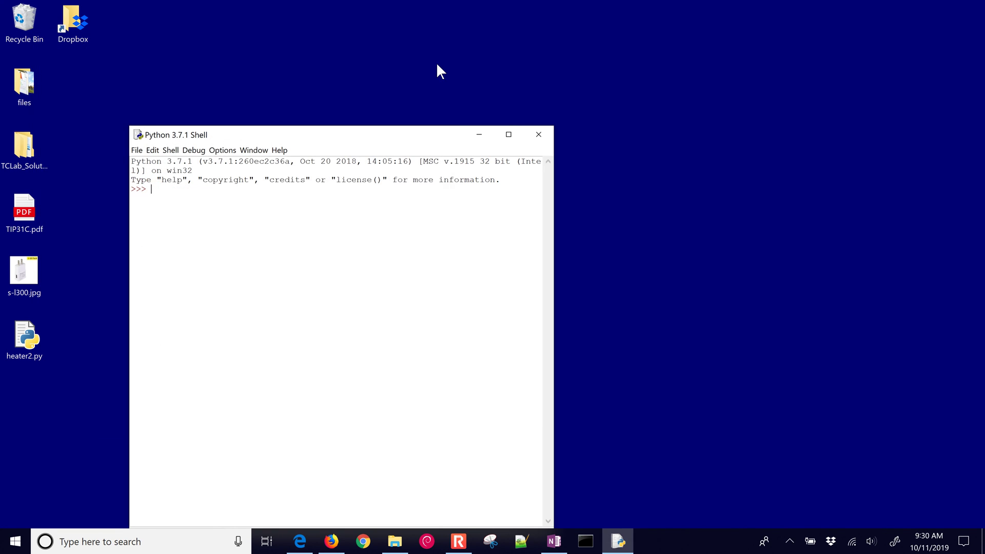
pyautogui.rightClick(23, 333)
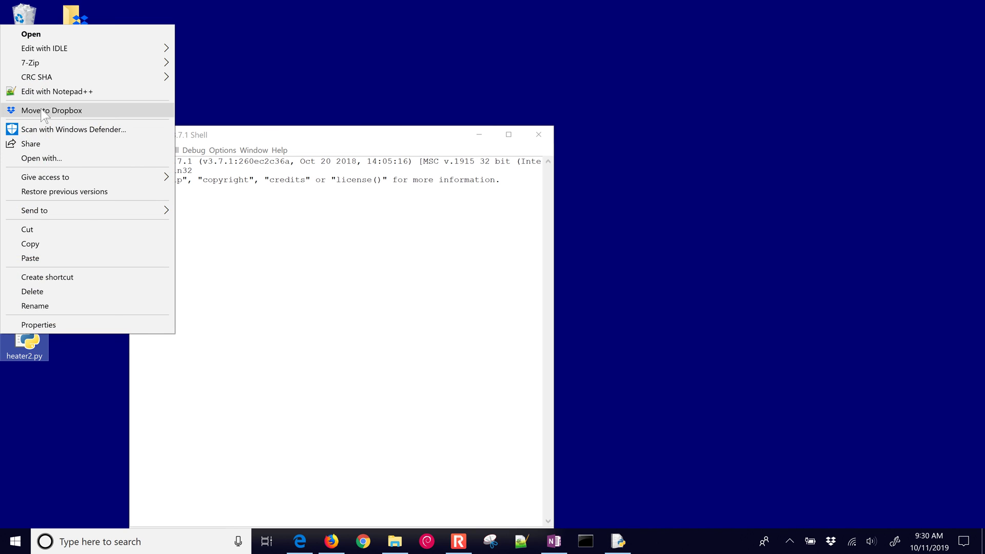
pyautogui.click(47, 92)
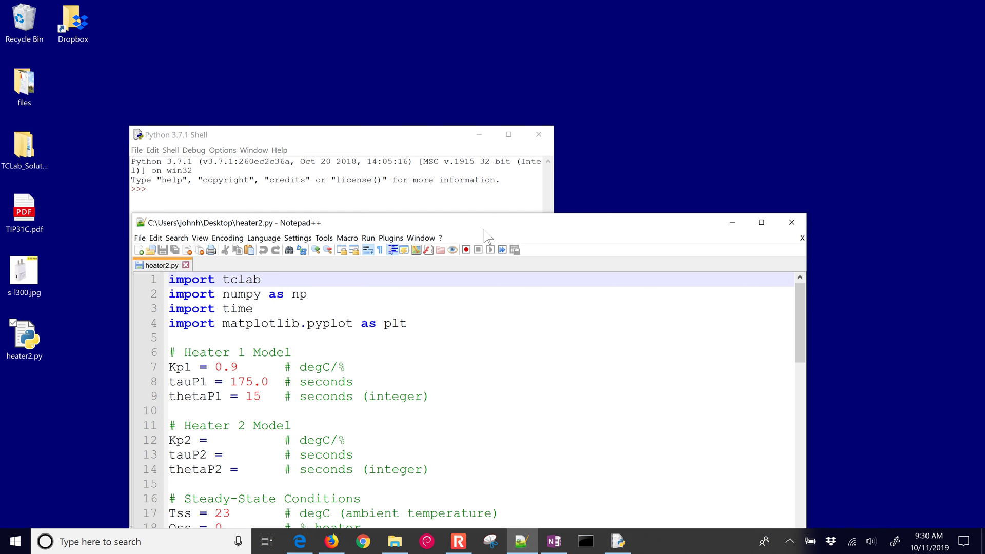
pyautogui.moveTo(495, 206); pyautogui.dragTo(512, 44)
pyautogui.scroll(4, 467, 225)
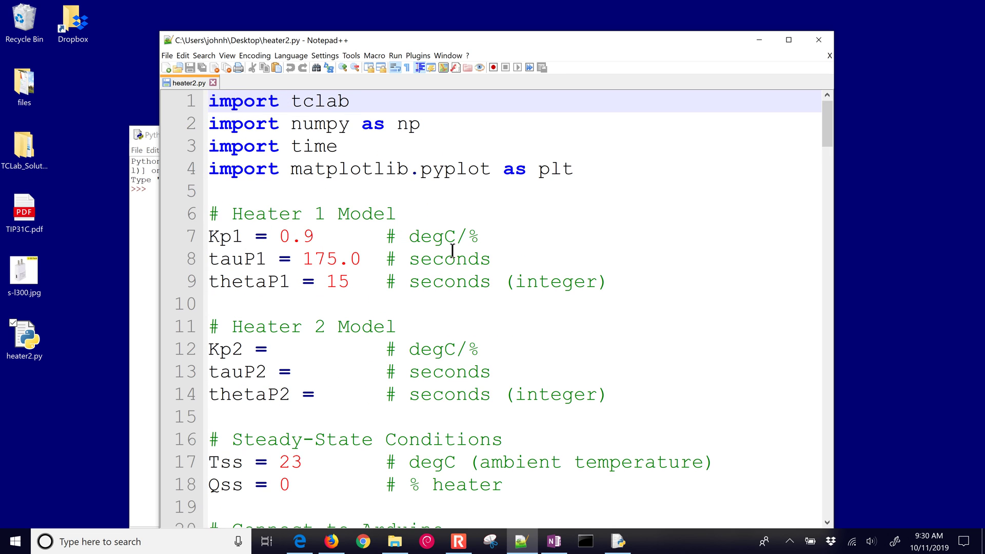
pyautogui.doubleClick(271, 239)
pyautogui.moveTo(296, 238); pyautogui.dragTo(351, 286)
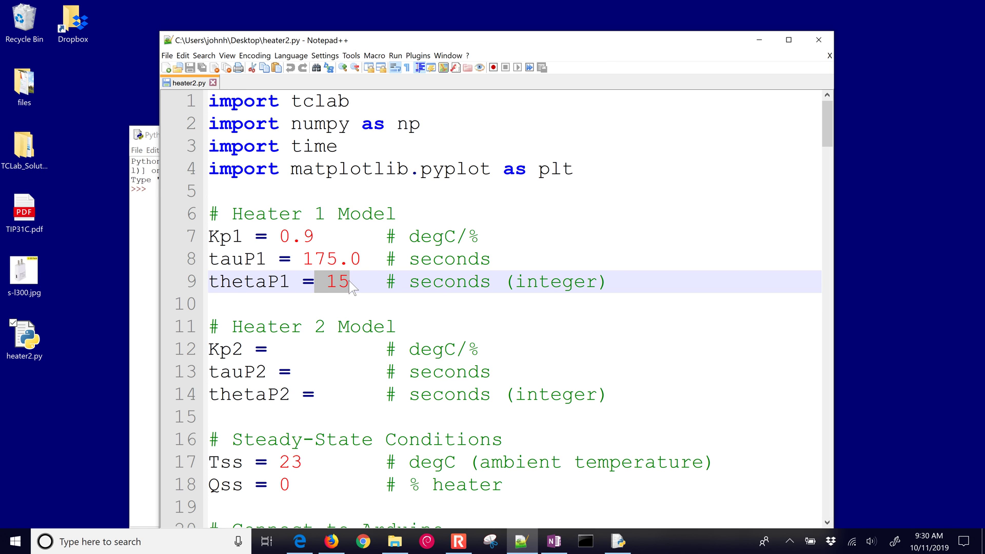
pyautogui.click(273, 351)
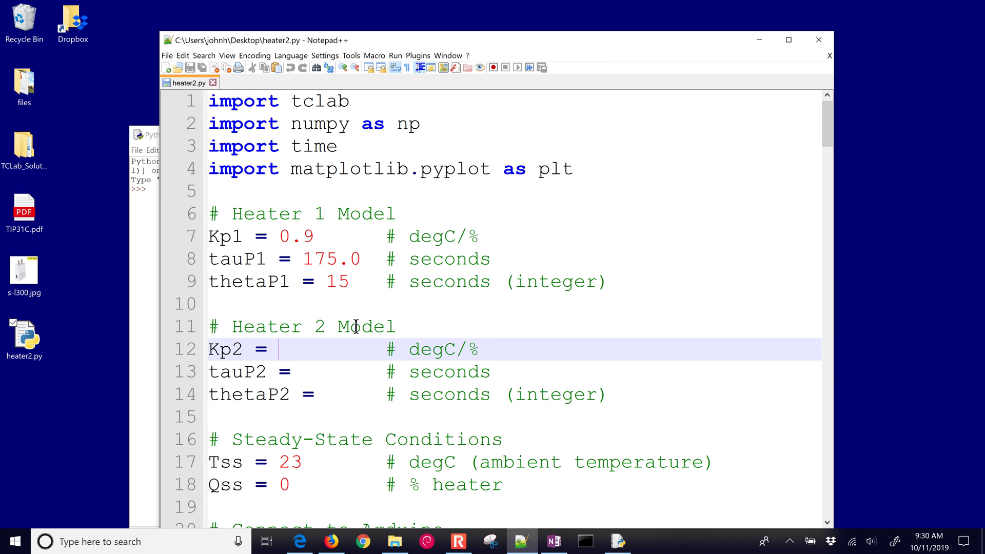
# Step: Set Kp2 to Kp1/2.0 and realign its degC/% comment
pyautogui.write('0.45')
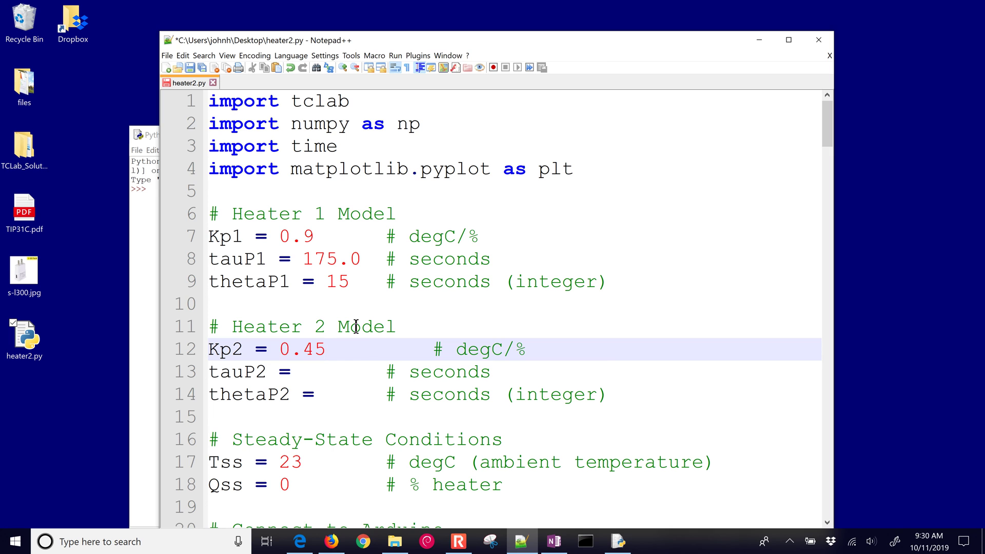
pyautogui.press('BackSpace')
pyautogui.press('BackSpace')
pyautogui.press('BackSpace')
pyautogui.press('BackSpace')
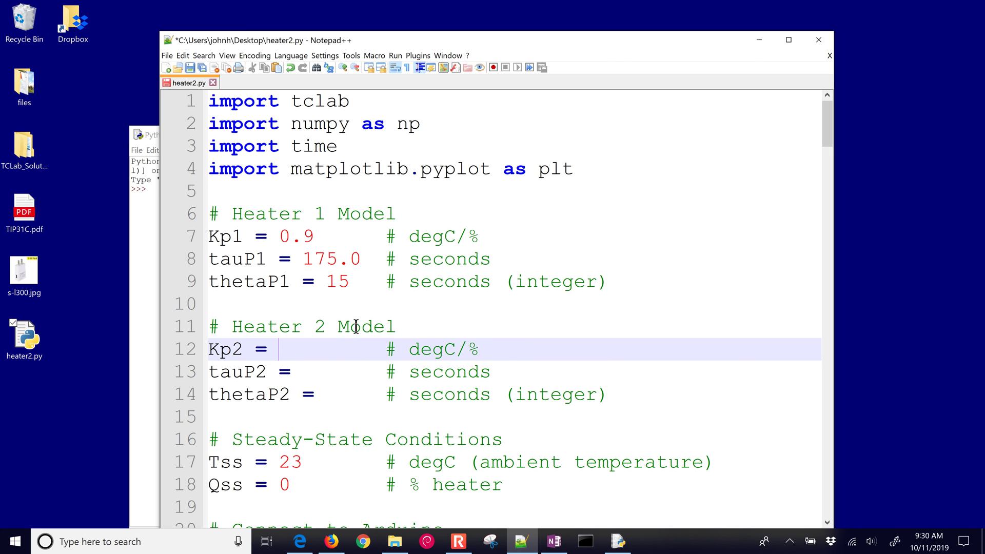
pyautogui.write('Kp1/2.0')
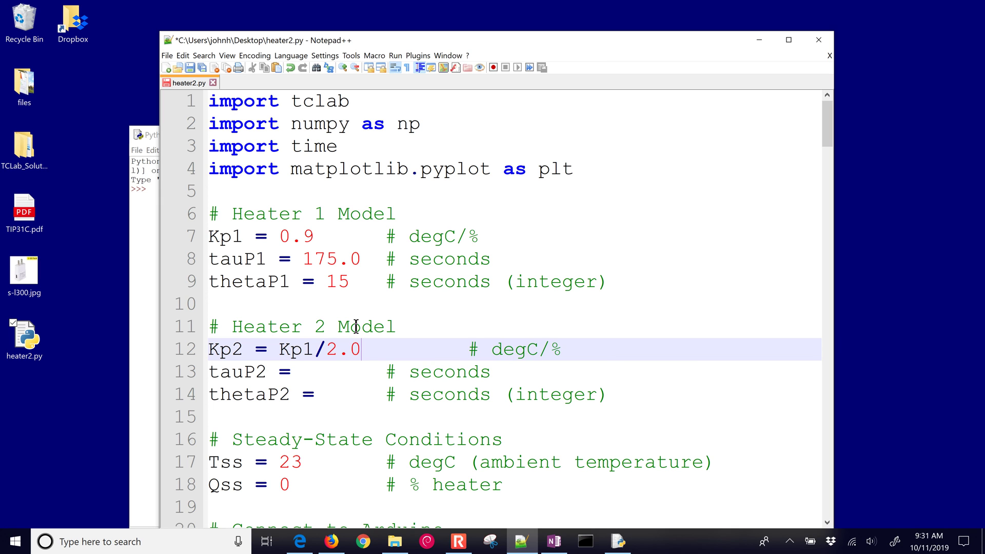
pyautogui.press('Delete')
pyautogui.press('Delete')
pyautogui.press('Delete')
pyautogui.press('Delete')
pyautogui.press('Delete')
pyautogui.press('Delete')
pyautogui.press('Delete')
# Step: Enter tauP2 = 175.0 and thetaP2 = 15, keeping the seconds and integer comments aligned
pyautogui.press('Down')
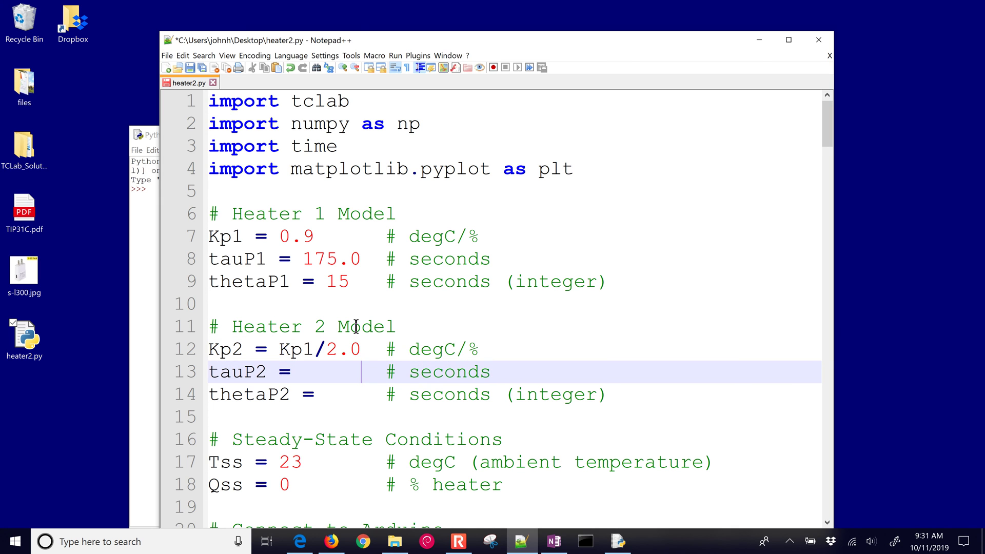
pyautogui.press('Left')
pyautogui.press('Left')
pyautogui.press('Left')
pyautogui.press('Left')
pyautogui.press('Left')
pyautogui.write('175.0')
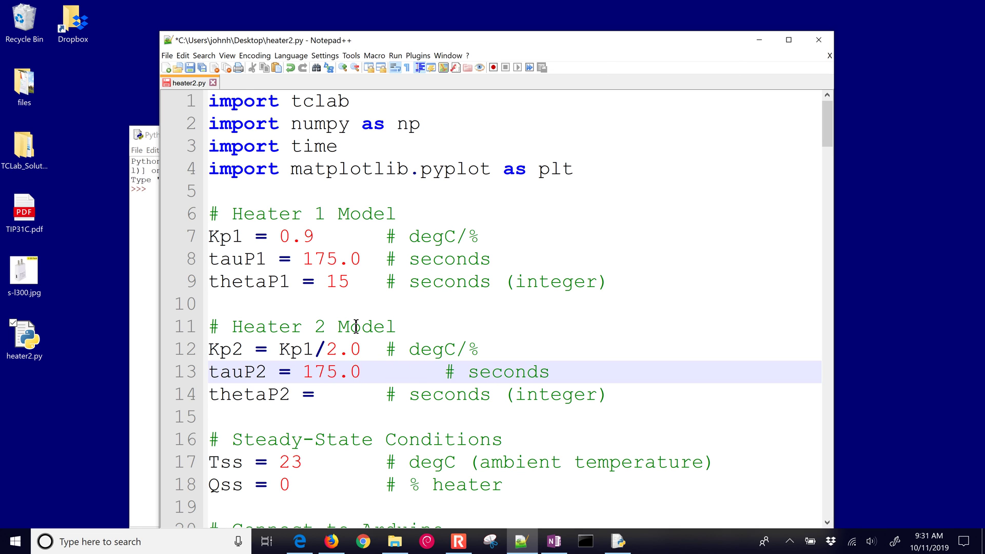
pyautogui.press('Delete')
pyautogui.press('Delete')
pyautogui.press('Delete')
pyautogui.press('Delete')
pyautogui.press('Delete')
pyautogui.press('Down')
pyautogui.press('Left')
pyautogui.press('Left')
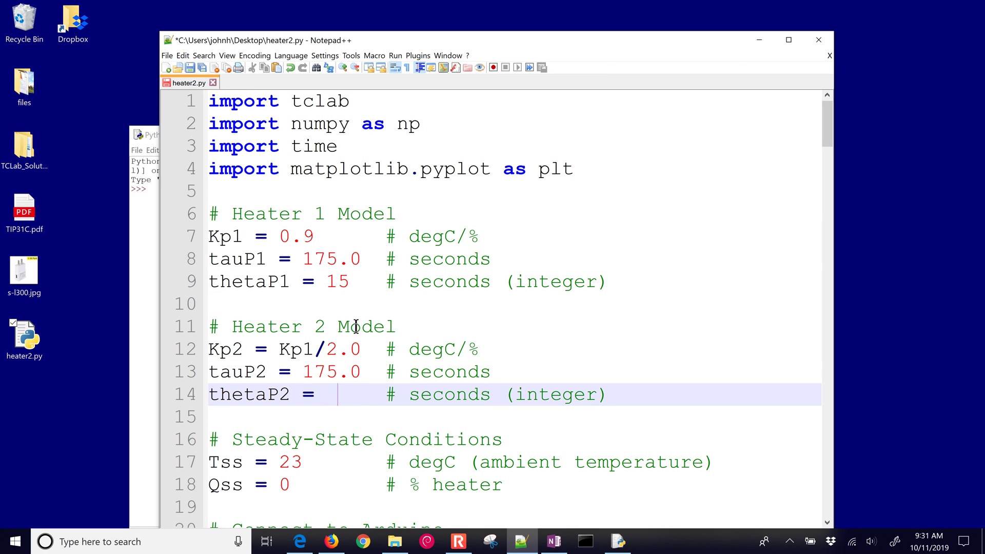
pyautogui.press('Left')
pyautogui.write('15')
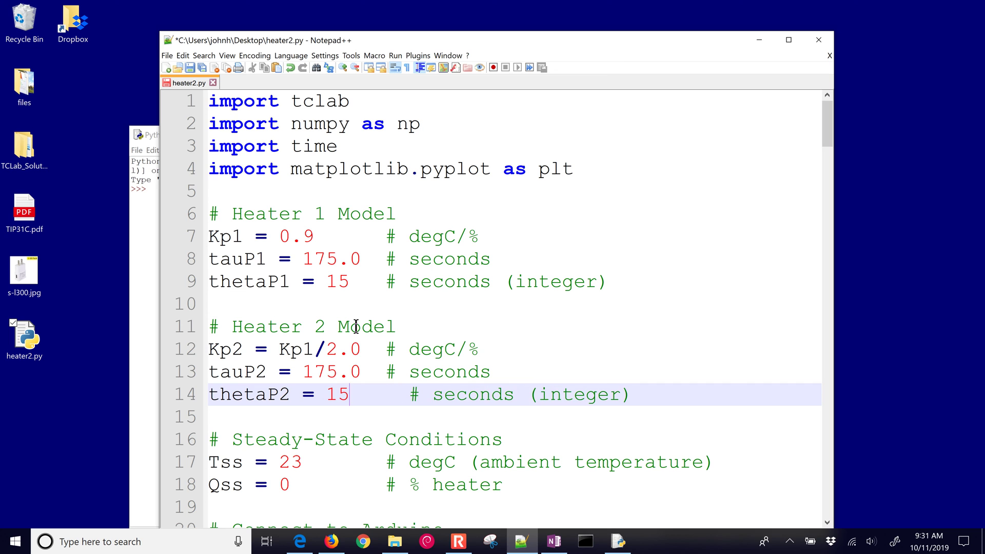
pyautogui.write('.')
pyautogui.press('BackSpace')
pyautogui.press('Delete')
pyautogui.press('Delete')
# Step: Highlight the Kp2, tauP2 and thetaP2 lines of the Heater 2 model
pyautogui.press('Up')
pyautogui.press('Up')
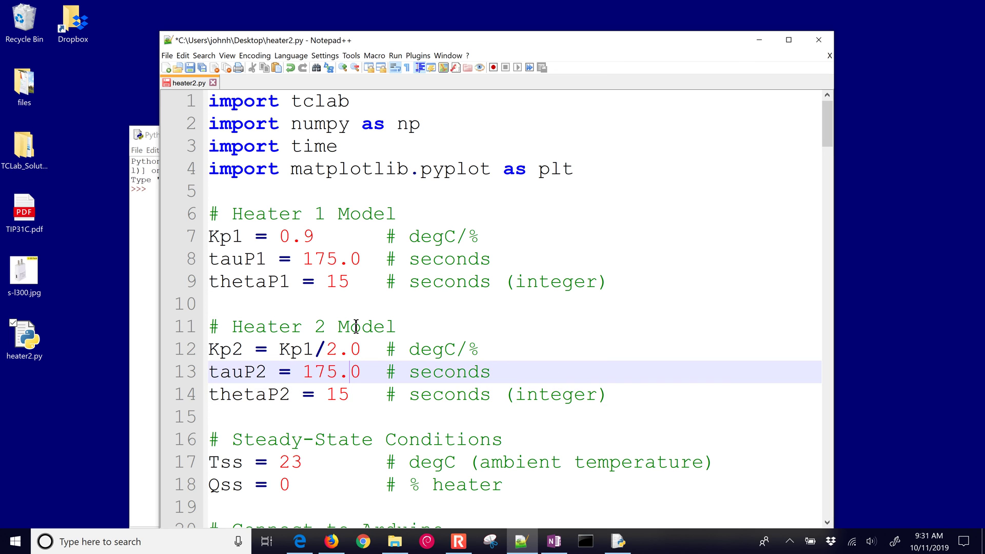
pyautogui.press('Left')
pyautogui.press('Left')
pyautogui.press('Left')
pyautogui.press('Left')
pyautogui.press('Left')
pyautogui.press('Left')
pyautogui.press('Left')
pyautogui.press('Left')
pyautogui.press('Left')
pyautogui.press('Left')
pyautogui.press('Left')
pyautogui.press('Left')
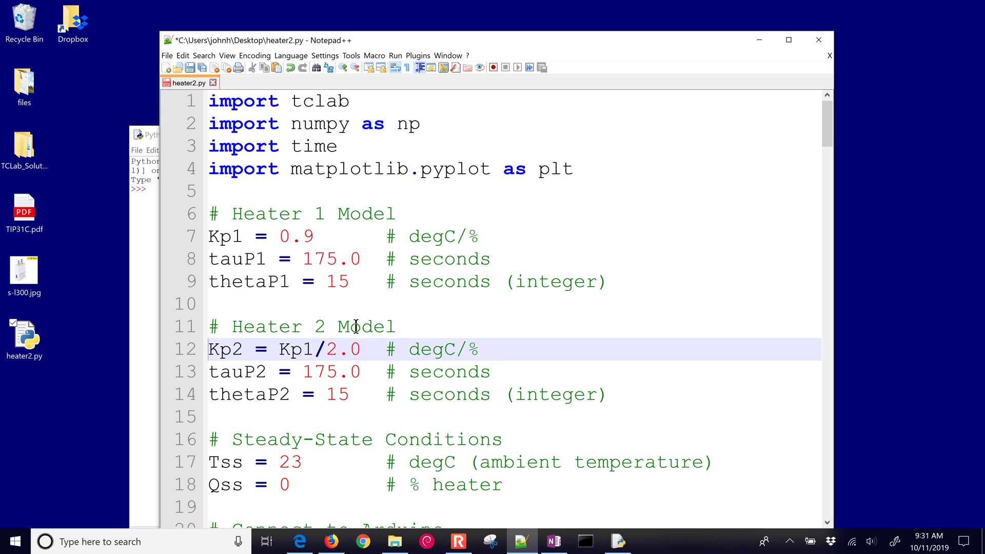
pyautogui.press('Up')
pyautogui.press('Right')
pyautogui.press('Left')
pyautogui.press('Down')
pyautogui.hotkey('shift', 'Down')
pyautogui.press('Down')
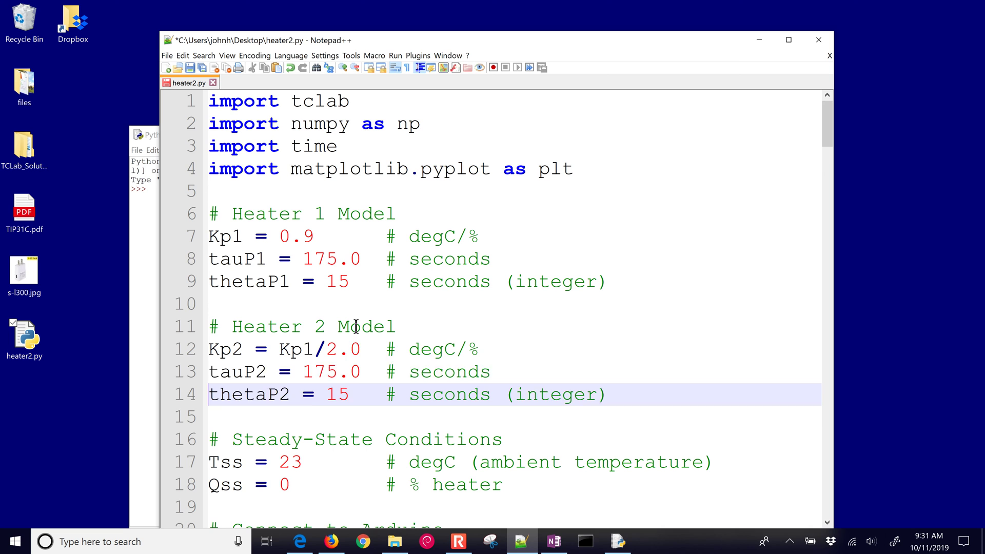
pyautogui.press('Up')
pyautogui.hotkey('shift', 'Down')
pyautogui.hotkey('shift', 'Down')
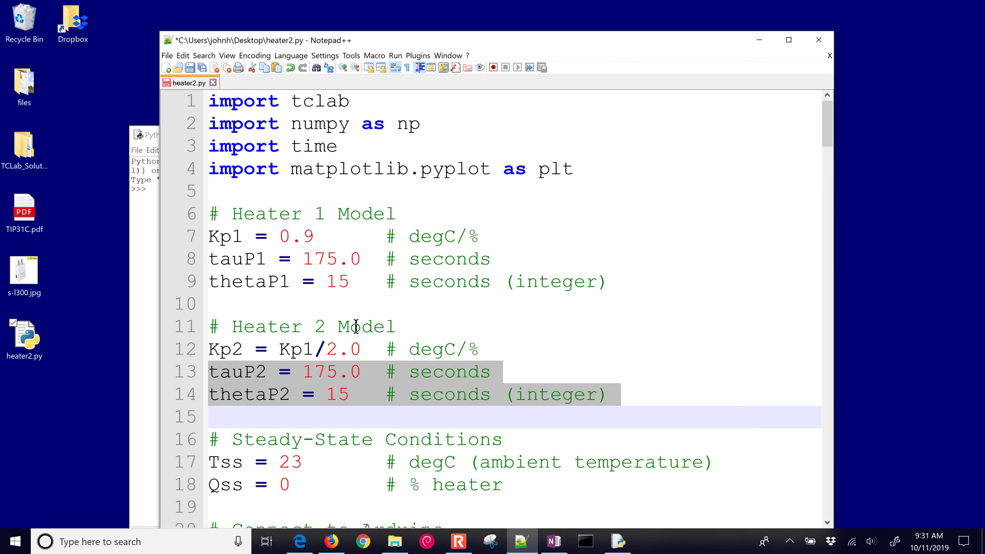
# Step: Reselect the Kp2 line, save heater2.py, and close the document
pyautogui.press('Up')
pyautogui.press('Up')
pyautogui.press('Up')
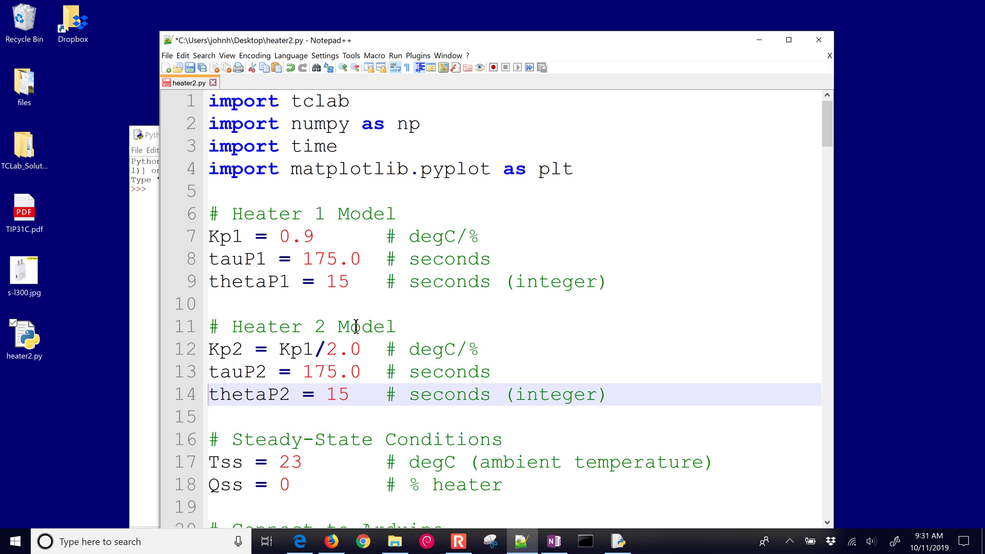
pyautogui.hotkey('shift', 'Down')
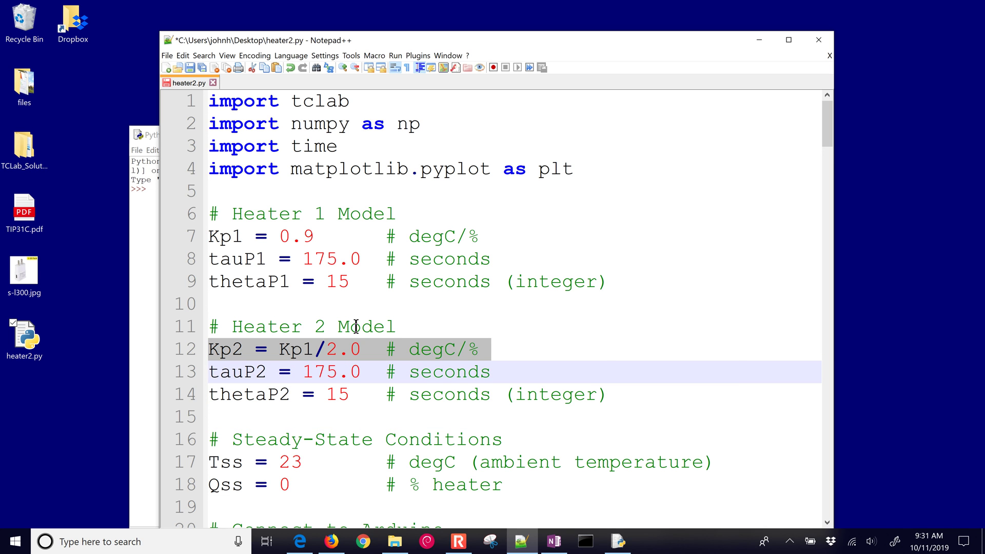
pyautogui.hotkey('ctrl', 's')
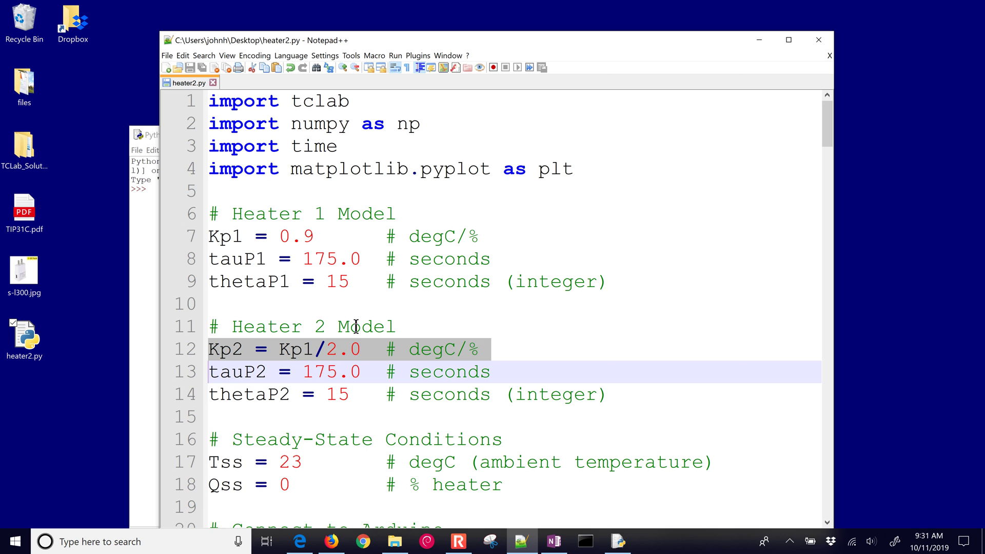
pyautogui.click(213, 82)
# Step: Close Notepad++ and the Python shell, then open heater2.py in IDLE 3.7
pyautogui.click(819, 40)
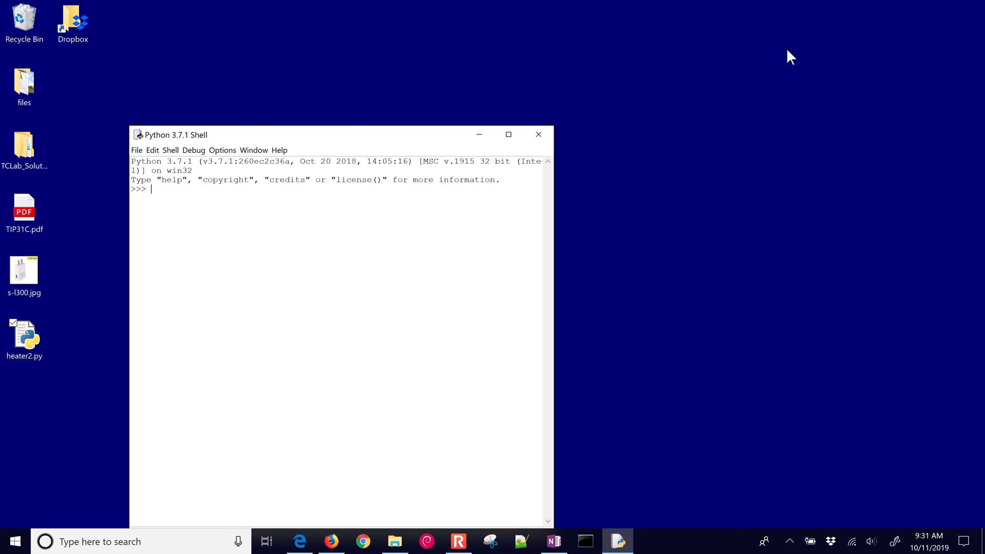
pyautogui.click(547, 134)
pyautogui.rightClick(36, 336)
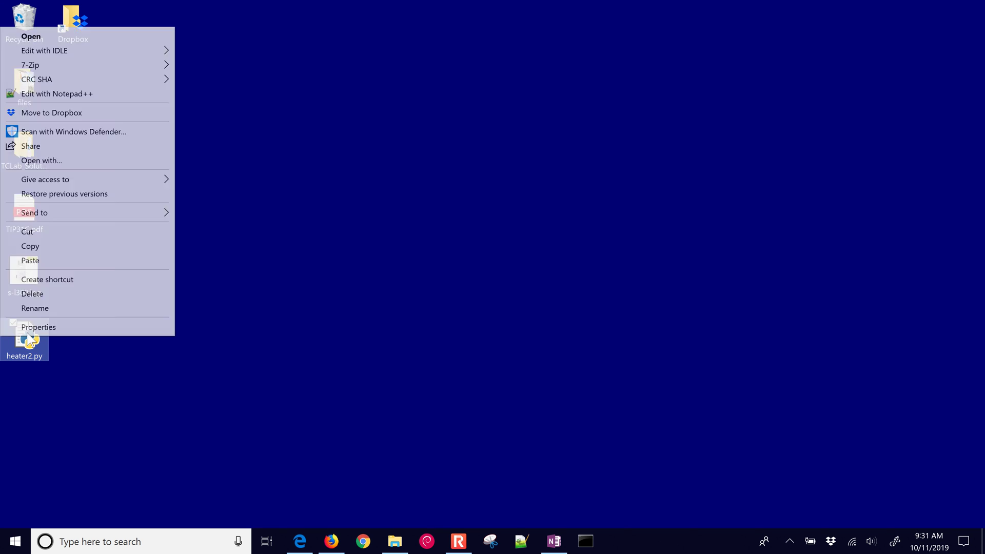
pyautogui.moveTo(52, 50)
pyautogui.click(198, 56)
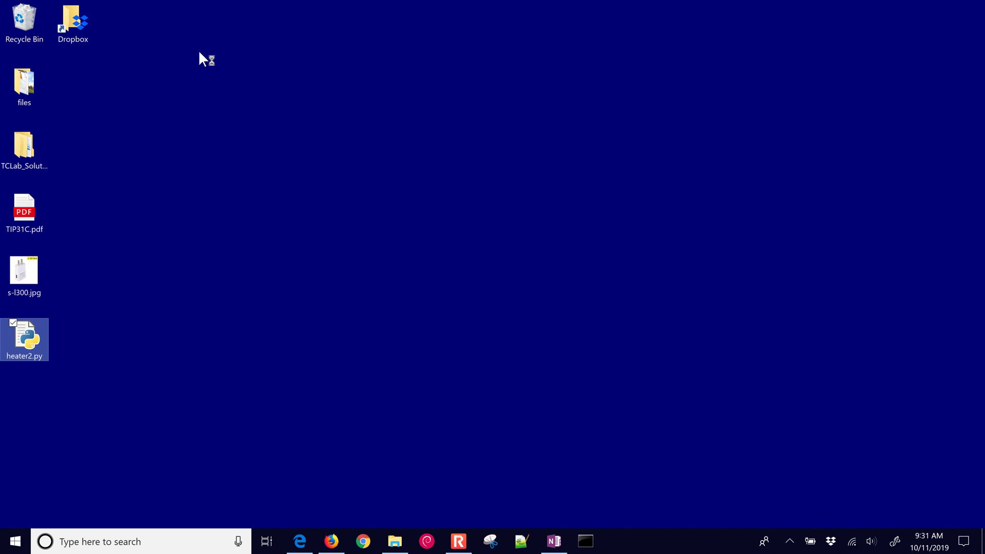
# Step: Run heater2.py as a module and, after watching the plot, hide the Figure 1 window
pyautogui.click(134, 88)
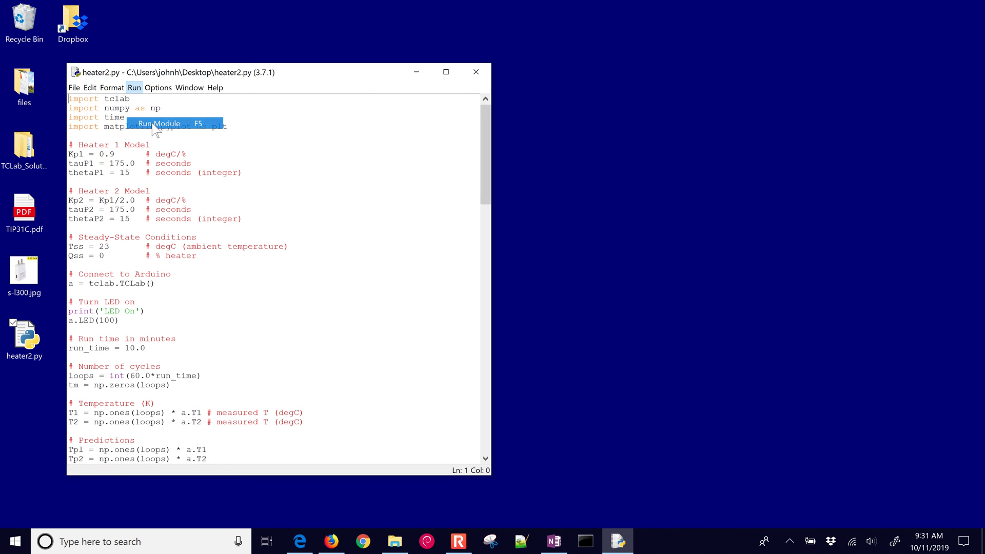
pyautogui.click(195, 123)
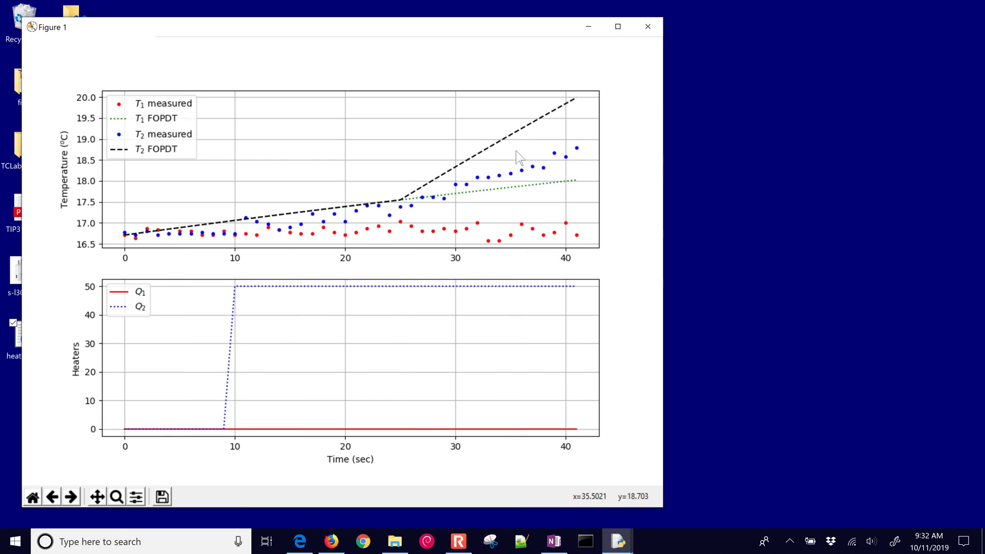
pyautogui.click(589, 29)
# Step: Hide the Python windows and show OneNote's TIP31C Power Transistor page scrolled to the top
pyautogui.click(448, 103)
pyautogui.click(416, 72)
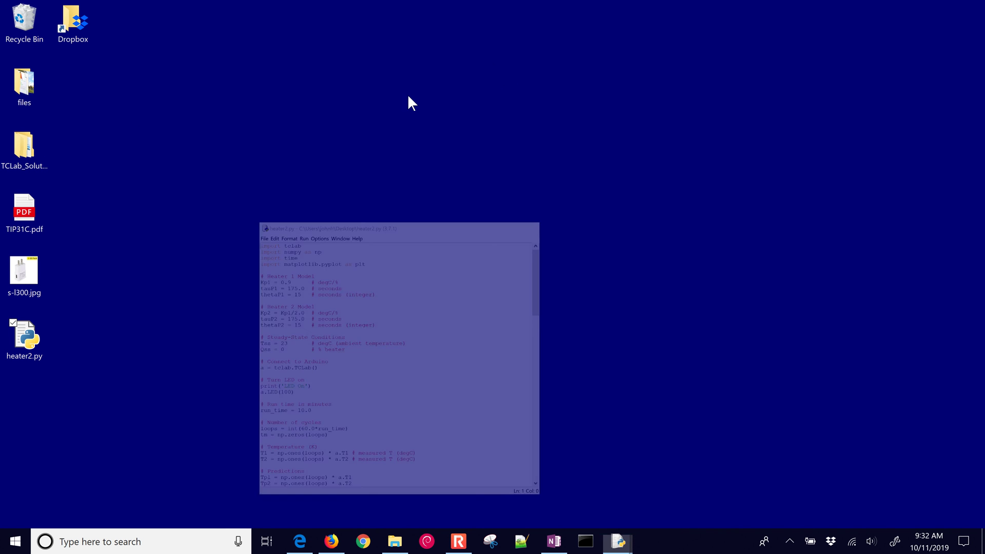
pyautogui.click(554, 542)
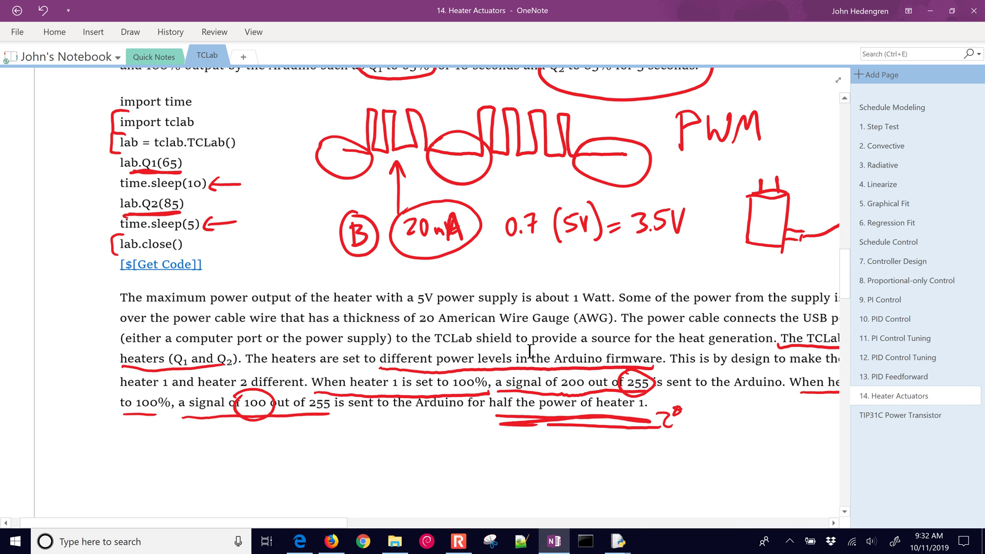
pyautogui.scroll(-4, 530, 351)
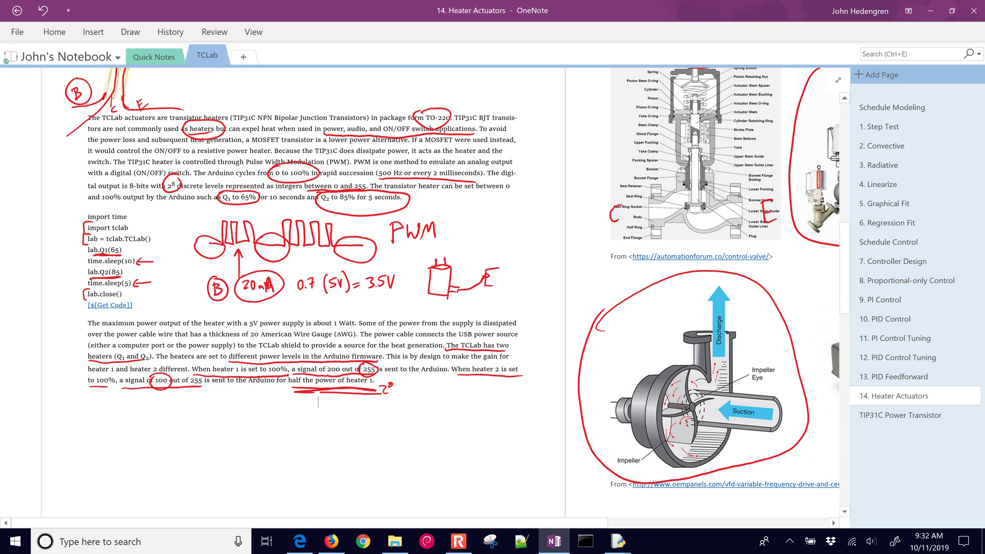
pyautogui.click(900, 416)
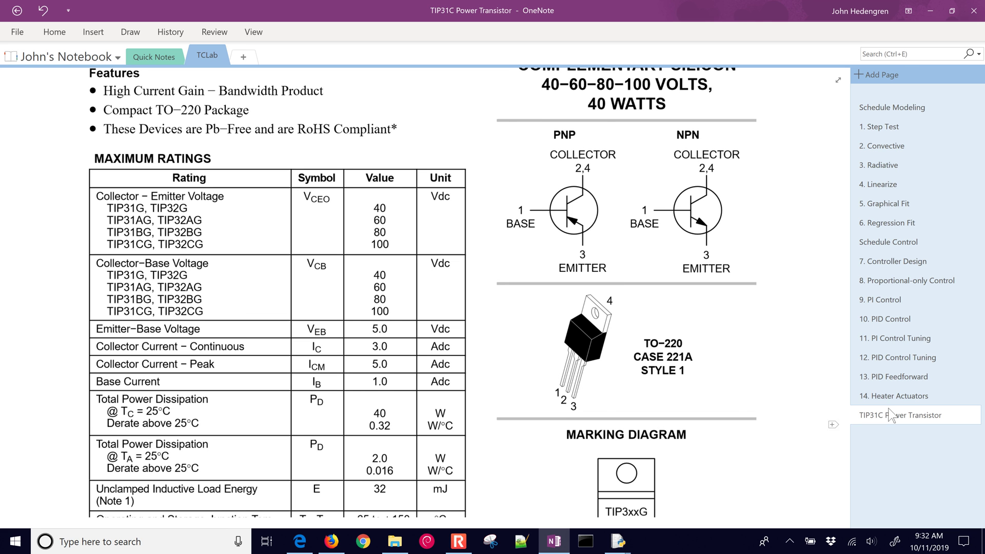
pyautogui.scroll(5, 426, 297)
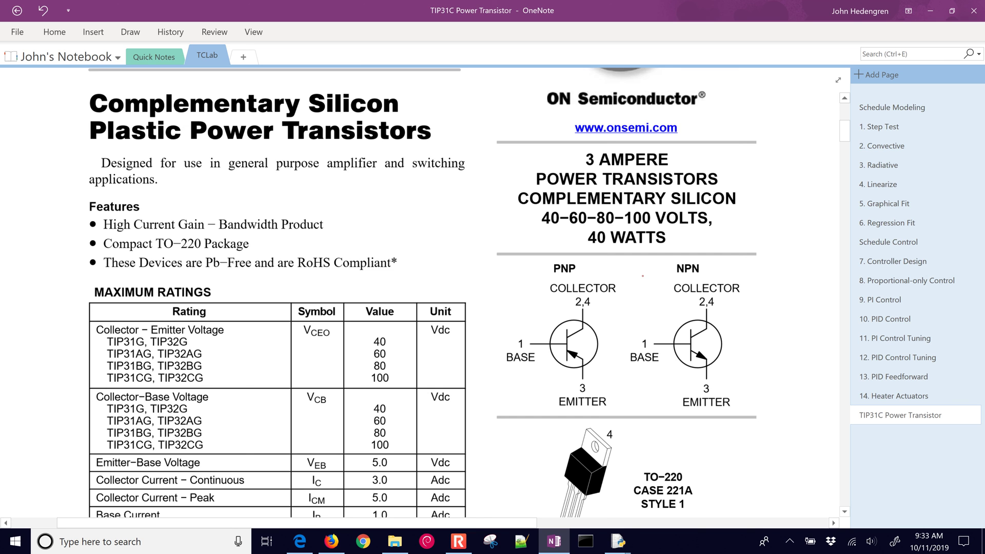
# Step: Circle the NPN symbol in red and label the TO-220 pins 1–3 as B, C and E
pyautogui.moveTo(631, 276)
pyautogui.mouseDown()
pyautogui.moveTo(658, 257)
pyautogui.moveTo(724, 252)
pyautogui.moveTo(763, 295)
pyautogui.moveTo(771, 384)
pyautogui.moveTo(743, 428)
pyautogui.moveTo(652, 428)
pyautogui.moveTo(611, 329)
pyautogui.moveTo(632, 267)
pyautogui.mouseUp()
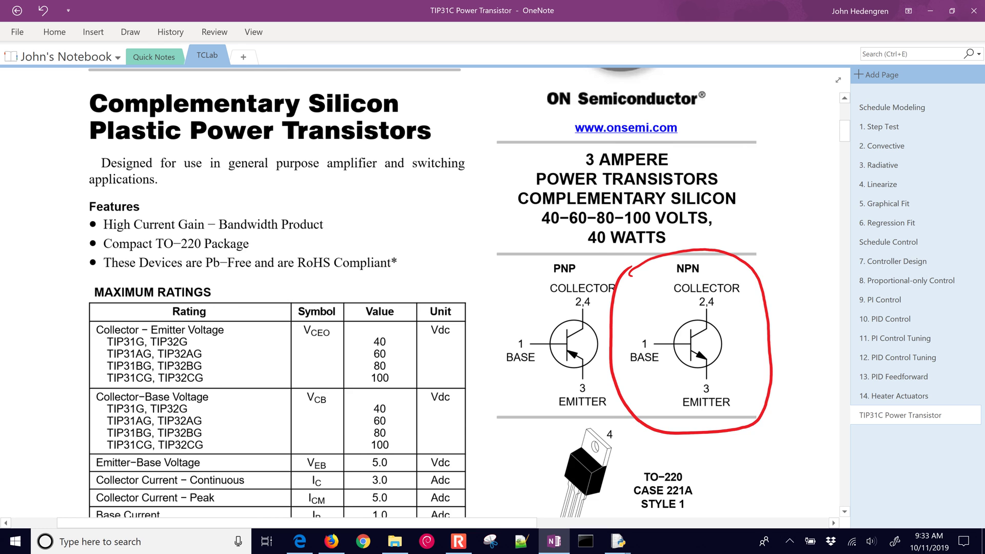
pyautogui.scroll(-3, 431, 293)
pyautogui.moveTo(557, 412); pyautogui.dragTo(557, 427)
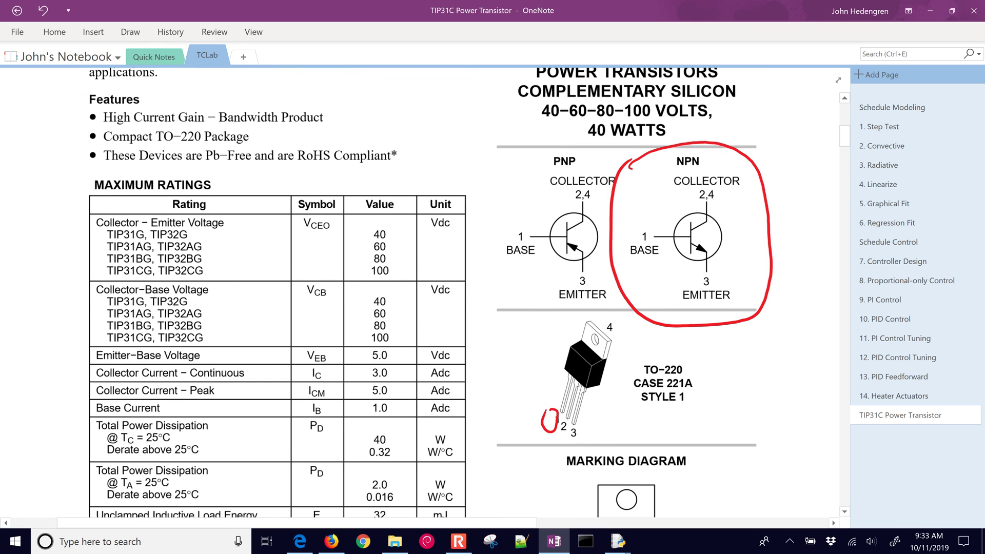
pyautogui.scroll(-3, 431, 292)
pyautogui.scroll(3, 577, 325)
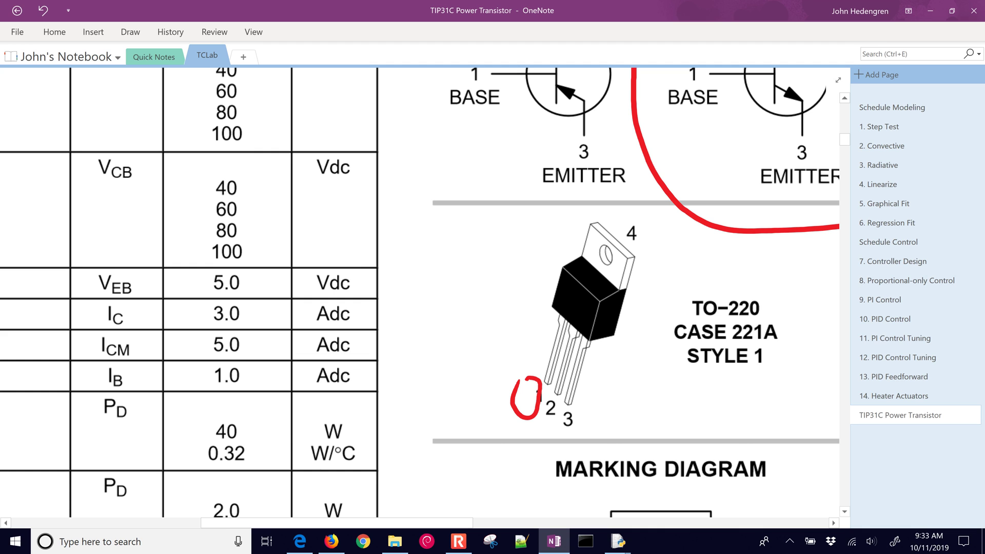
pyautogui.click(525, 418)
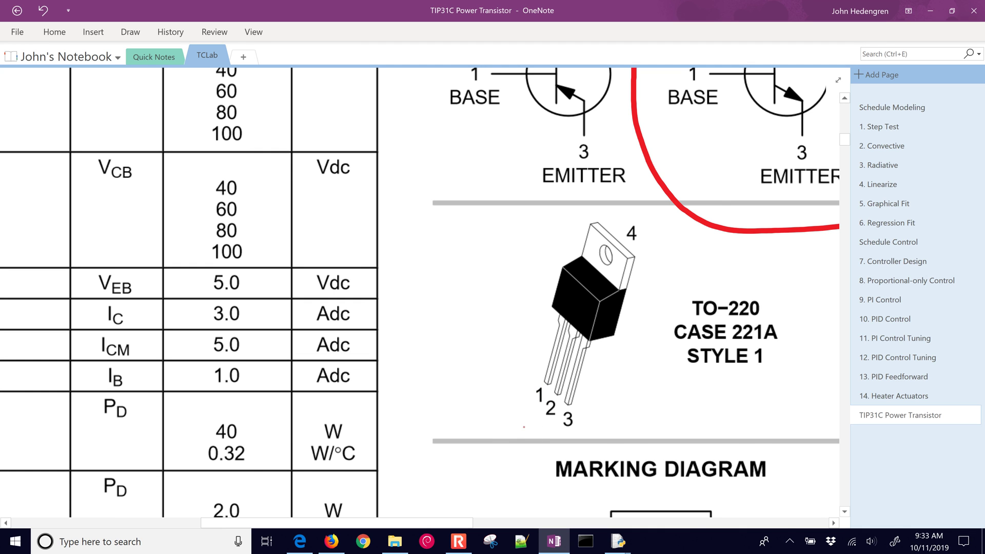
pyautogui.moveTo(529, 391)
pyautogui.mouseDown()
pyautogui.moveTo(535, 378)
pyautogui.moveTo(505, 413)
pyautogui.moveTo(549, 398)
pyautogui.mouseUp()
pyautogui.moveTo(542, 432); pyautogui.dragTo(539, 448)
pyautogui.moveTo(570, 405); pyautogui.dragTo(582, 453)
pyautogui.moveTo(584, 436)
pyautogui.mouseDown()
pyautogui.moveTo(595, 430)
pyautogui.moveTo(594, 439)
pyautogui.mouseUp()
pyautogui.moveTo(582, 453); pyautogui.dragTo(597, 448)
# Step: Circle the collector pins 2,4 and mark tab pin 4 as C
pyautogui.scroll(4, 425, 293)
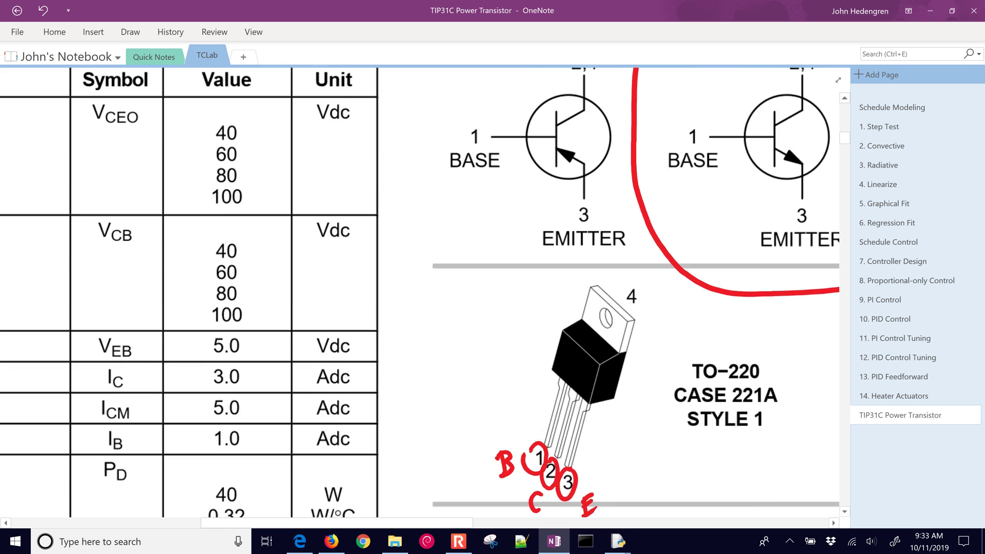
pyautogui.hscroll(4, 425, 293)
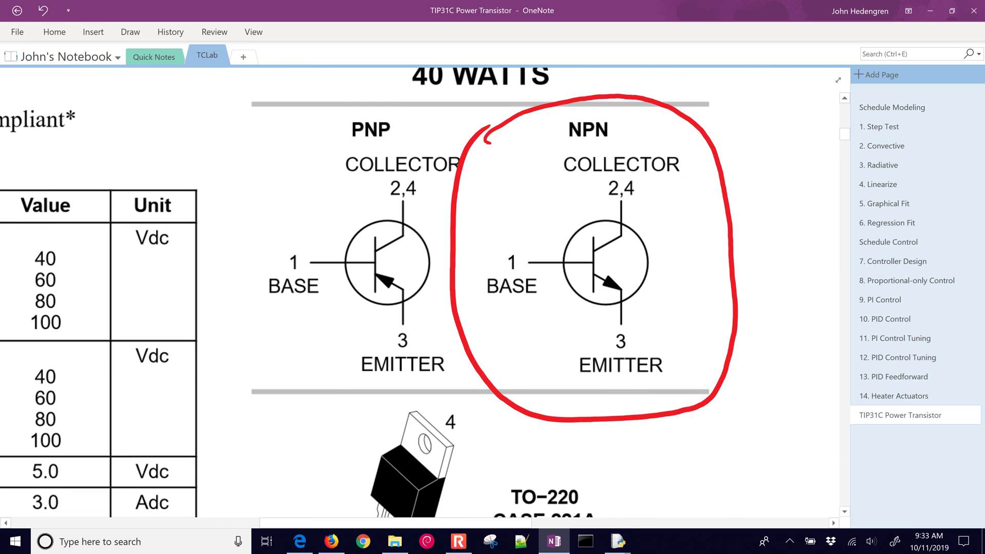
pyautogui.moveTo(591, 180); pyautogui.dragTo(598, 180)
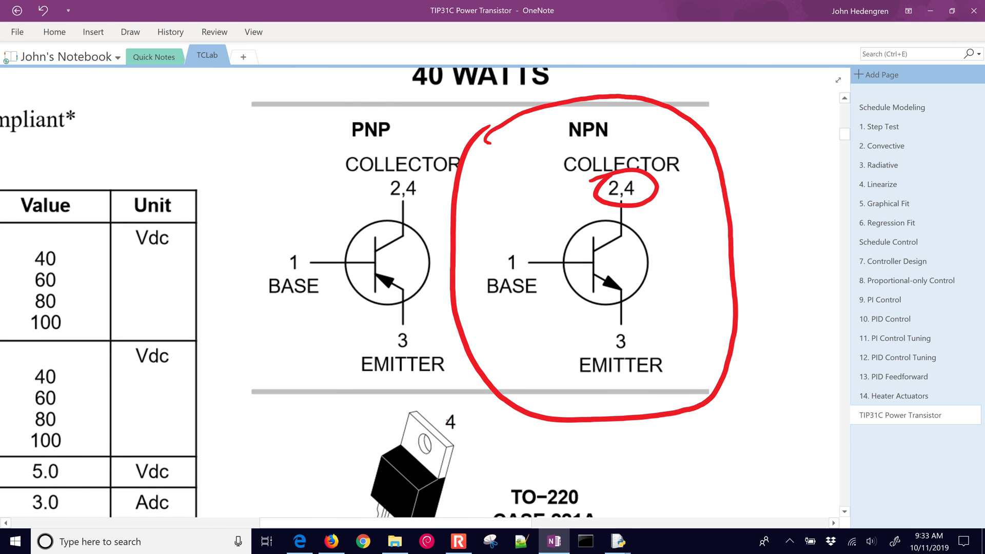
pyautogui.moveTo(443, 412)
pyautogui.mouseDown()
pyautogui.moveTo(437, 426)
pyautogui.moveTo(441, 414)
pyautogui.moveTo(490, 431)
pyautogui.mouseUp()
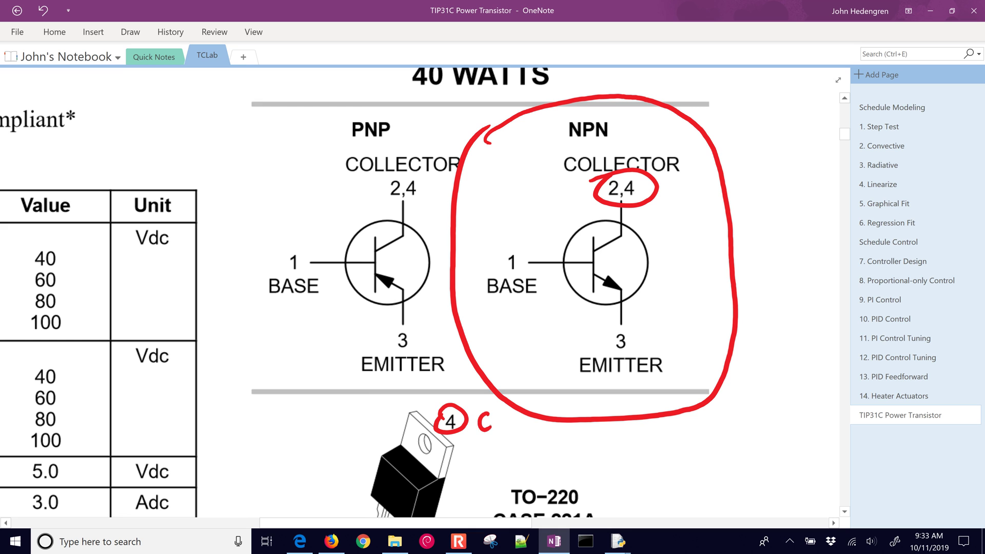
# Step: Draw a small sketch beside the TO-220 CASE 221A text
pyautogui.scroll(-3, 493, 293)
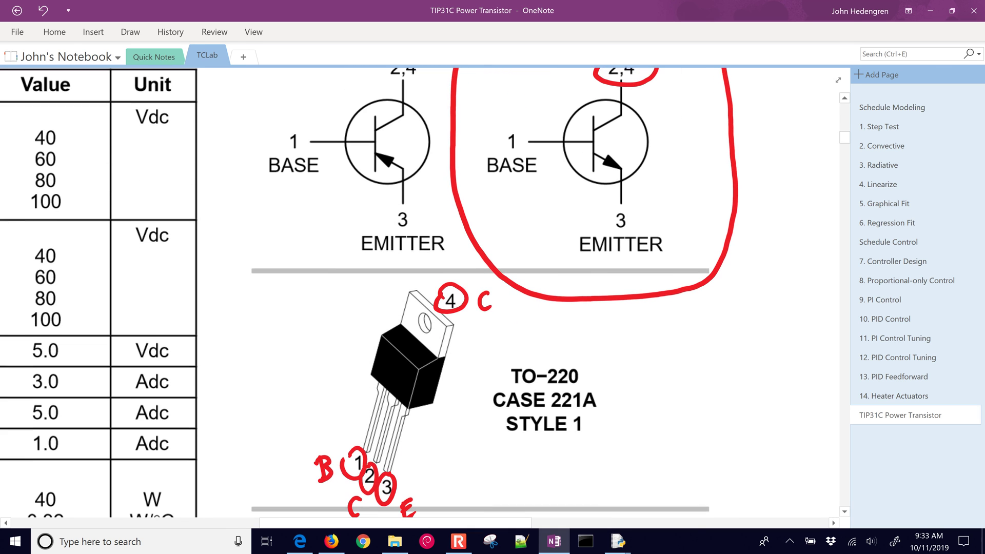
pyautogui.moveTo(653, 390); pyautogui.dragTo(721, 384)
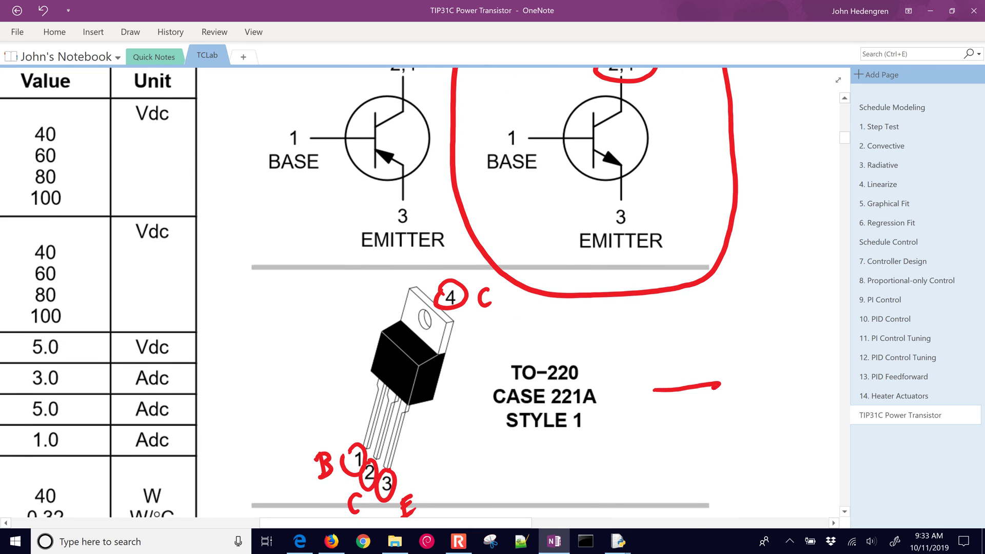
pyautogui.moveTo(657, 391); pyautogui.dragTo(650, 418)
pyautogui.moveTo(681, 392)
pyautogui.mouseDown()
pyautogui.moveTo(678, 417)
pyautogui.moveTo(718, 414)
pyautogui.moveTo(708, 395)
pyautogui.moveTo(719, 382)
pyautogui.moveTo(682, 414)
pyautogui.moveTo(623, 396)
pyautogui.moveTo(617, 426)
pyautogui.mouseUp()
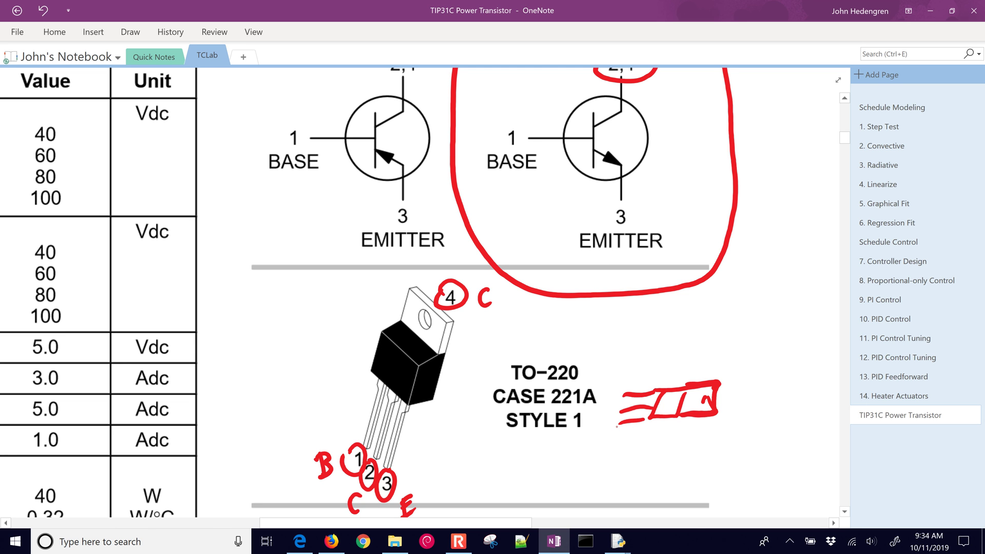
# Step: Draw an arrow to the base pin and write 0.5V-0.7V beside the transistor
pyautogui.scroll(-2, 617, 426)
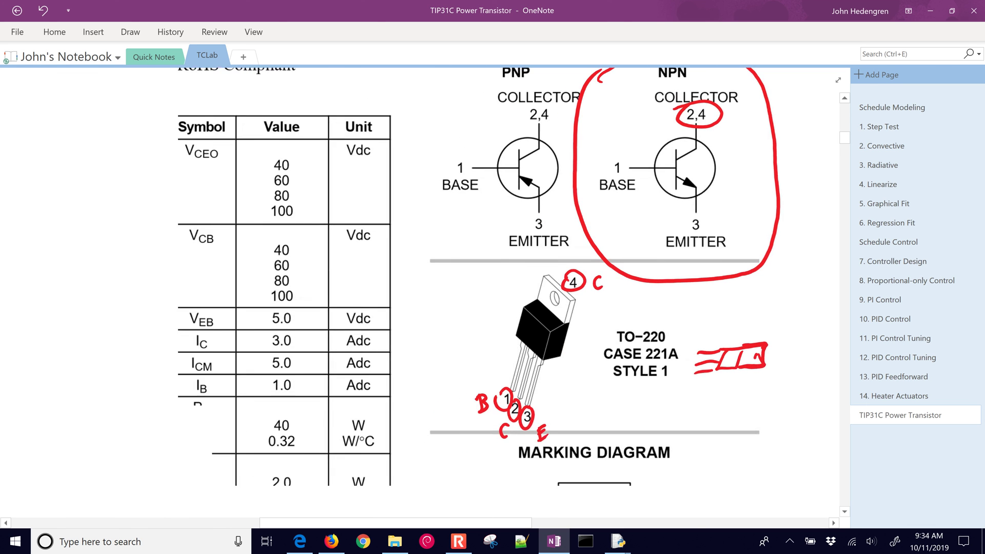
pyautogui.scroll(-2, 806, 393)
pyautogui.scroll(-1, 805, 393)
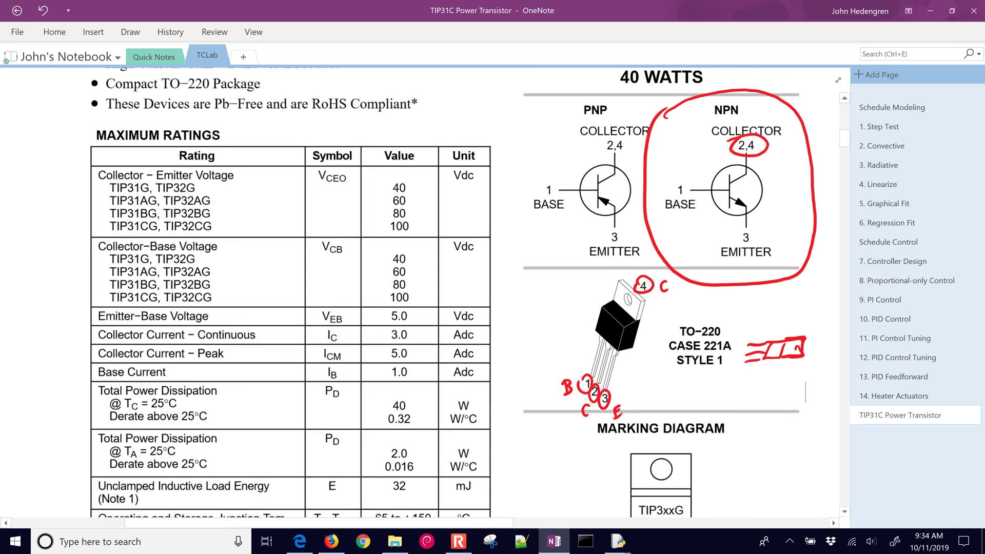
pyautogui.scroll(-1, 805, 392)
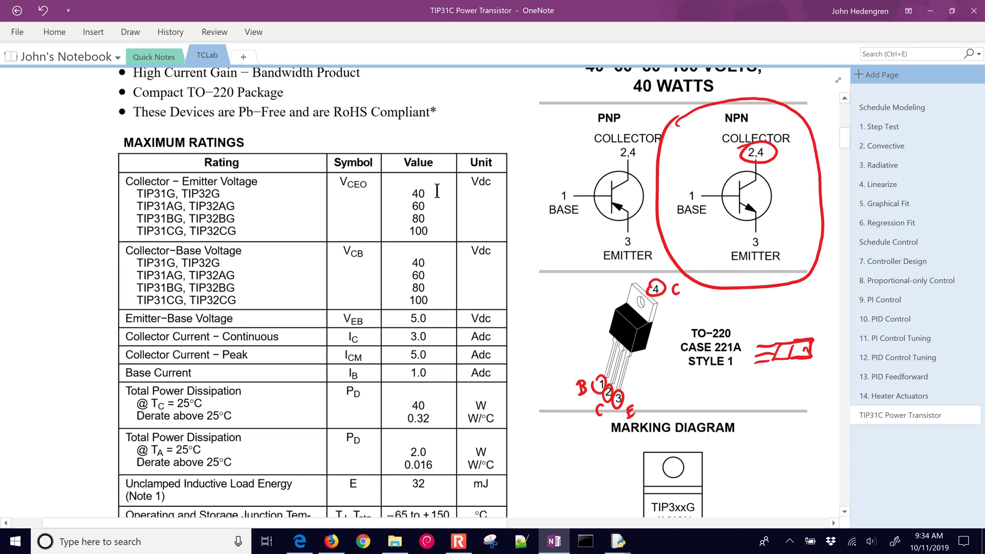
pyautogui.moveTo(558, 351); pyautogui.dragTo(571, 365)
pyautogui.moveTo(530, 310)
pyautogui.mouseDown()
pyautogui.moveTo(537, 320)
pyautogui.moveTo(559, 298)
pyautogui.moveTo(590, 299)
pyautogui.moveTo(604, 278)
pyautogui.mouseUp()
pyautogui.click(542, 318)
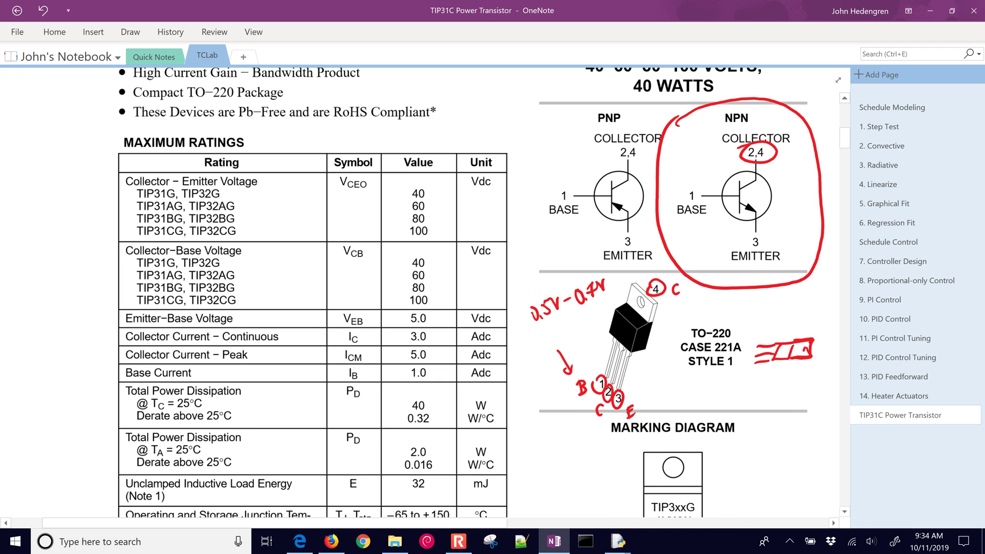
# Step: Write 3.5V and 20mA by the base arrow, circle 3.5V, and underline the C and E labels
pyautogui.moveTo(513, 343)
pyautogui.mouseDown()
pyautogui.moveTo(519, 358)
pyautogui.moveTo(534, 352)
pyautogui.mouseUp()
pyautogui.click(533, 351)
pyautogui.moveTo(535, 335); pyautogui.dragTo(553, 325)
pyautogui.moveTo(512, 378); pyautogui.dragTo(522, 389)
pyautogui.moveTo(525, 375); pyautogui.dragTo(527, 375)
pyautogui.moveTo(531, 376); pyautogui.dragTo(556, 363)
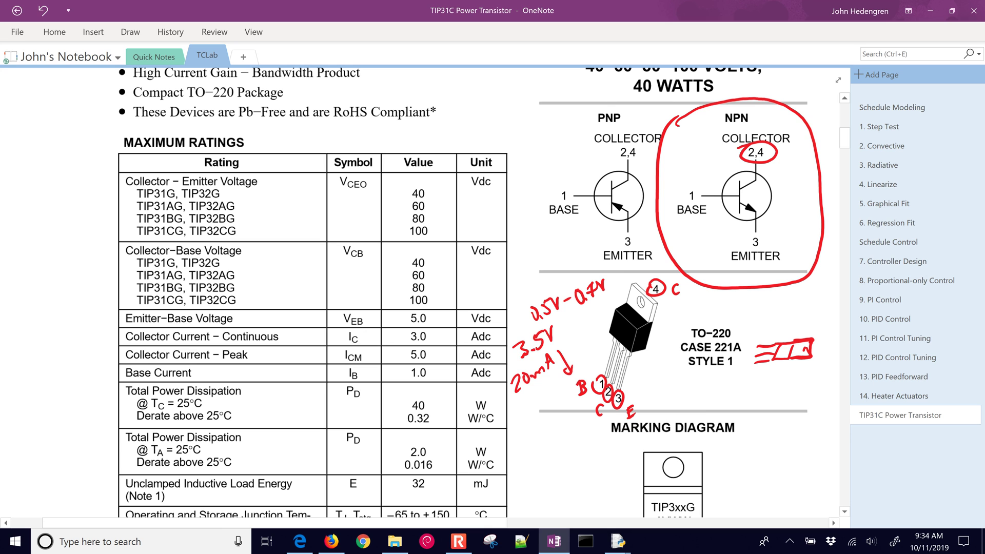
pyautogui.moveTo(508, 341)
pyautogui.mouseDown()
pyautogui.moveTo(565, 325)
pyautogui.moveTo(551, 348)
pyautogui.moveTo(503, 333)
pyautogui.mouseUp()
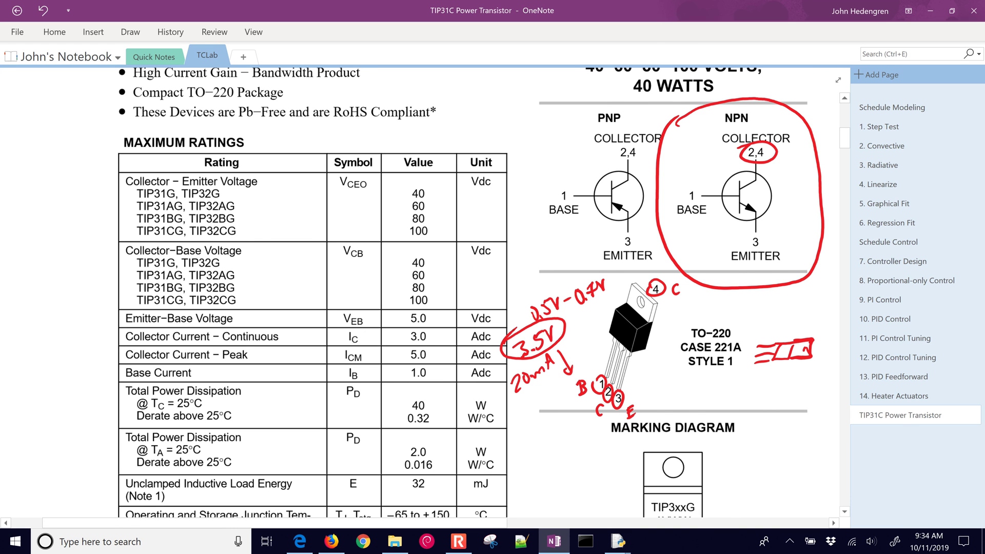
pyautogui.moveTo(546, 447)
pyautogui.mouseDown()
pyautogui.moveTo(590, 420)
pyautogui.moveTo(730, 408)
pyautogui.mouseUp()
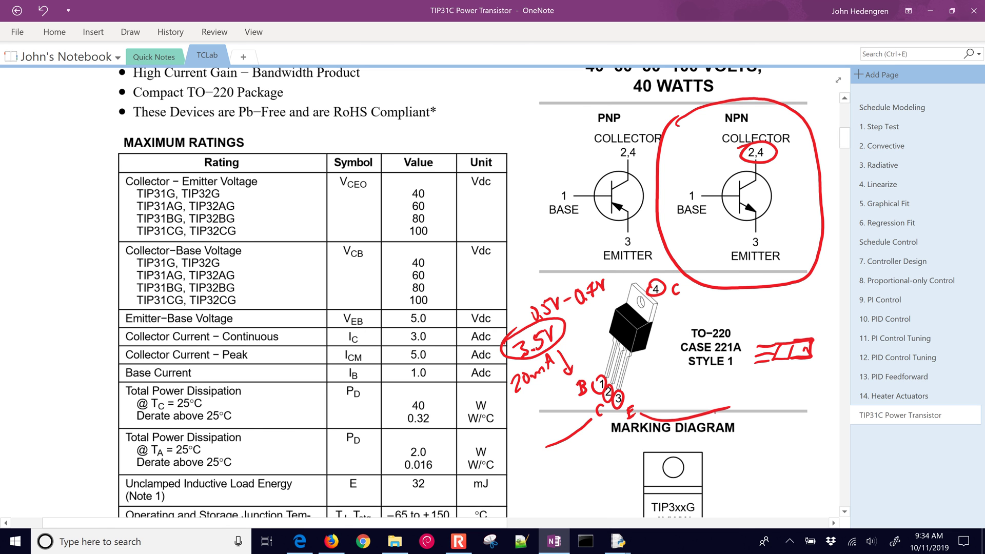
# Step: Scroll down to the derating chart and circle its temperature and power dissipation axis labels
pyautogui.scroll(-5, 471, 293)
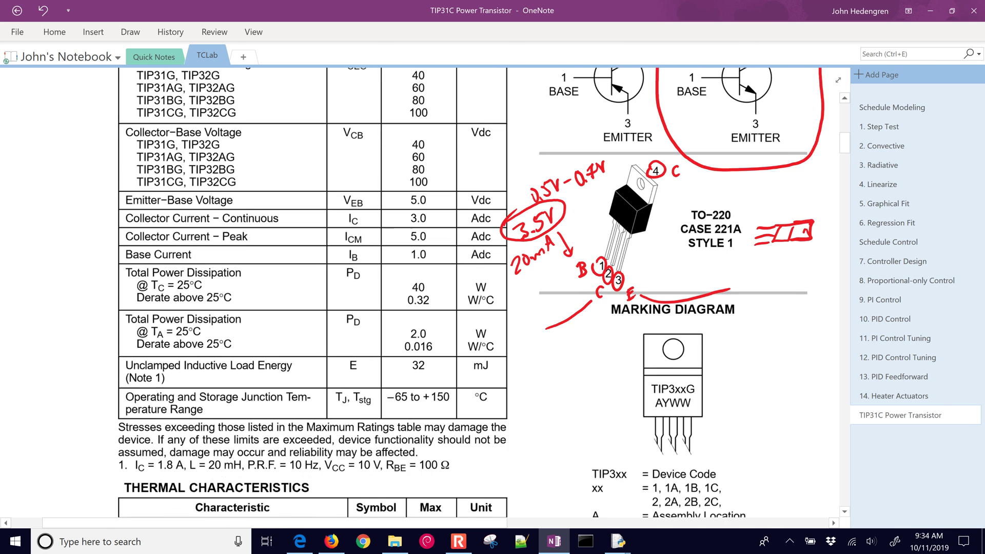
pyautogui.scroll(-10, 426, 293)
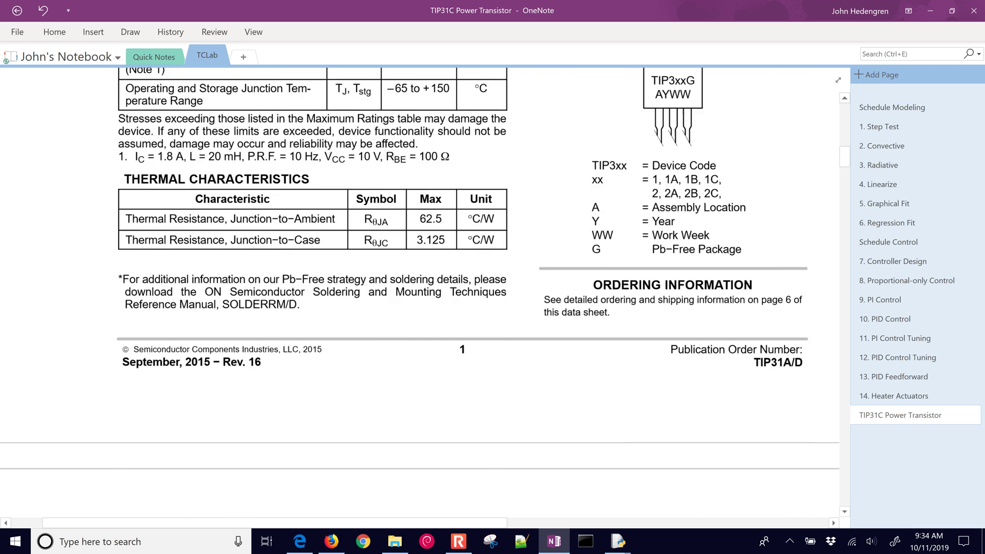
pyautogui.scroll(-1, 463, 293)
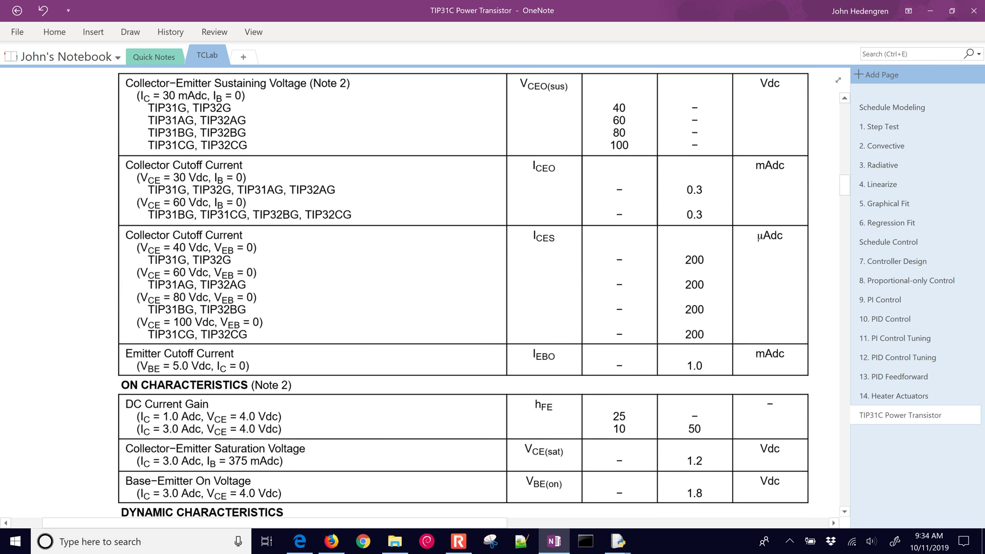
pyautogui.scroll(-13, 463, 293)
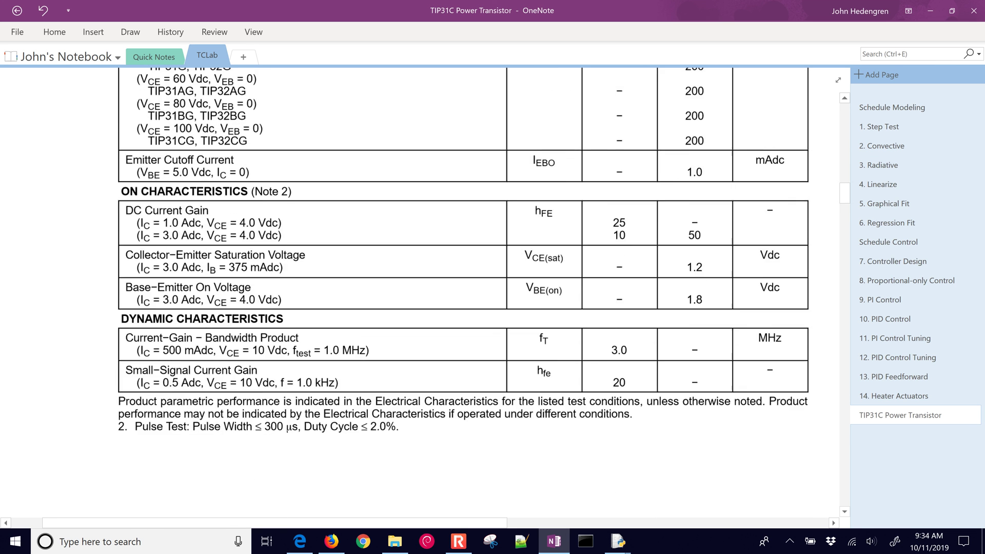
pyautogui.scroll(-5, 426, 293)
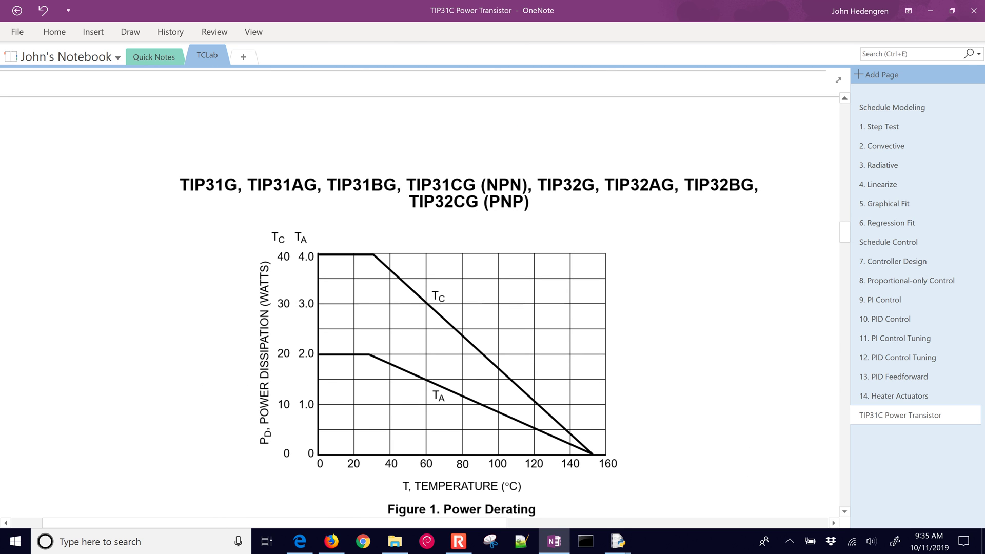
pyautogui.scroll(-1, 425, 293)
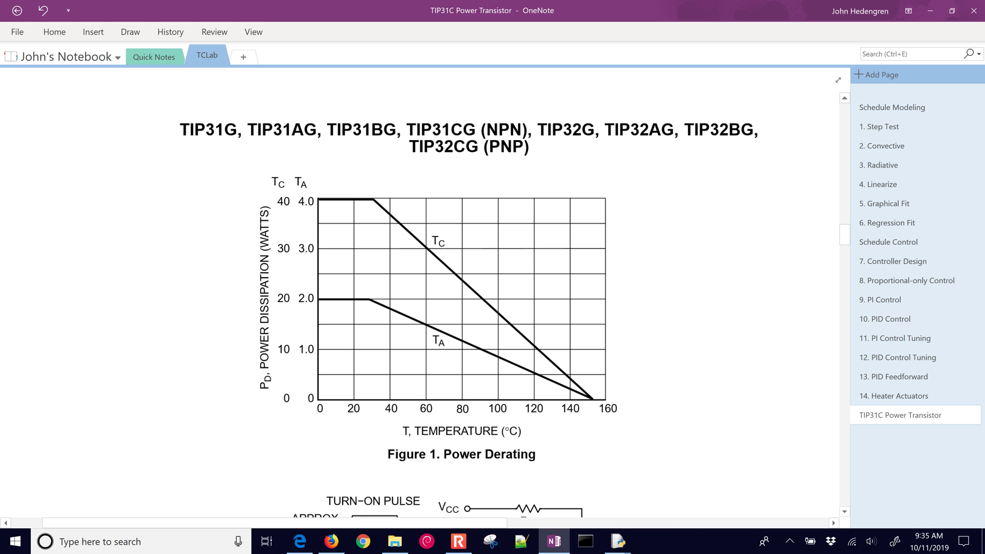
pyautogui.moveTo(389, 424)
pyautogui.mouseDown()
pyautogui.moveTo(455, 424)
pyautogui.moveTo(482, 453)
pyautogui.moveTo(398, 424)
pyautogui.mouseUp()
pyautogui.moveTo(268, 399)
pyautogui.mouseDown()
pyautogui.moveTo(287, 213)
pyautogui.moveTo(232, 253)
pyautogui.moveTo(268, 403)
pyautogui.mouseUp()
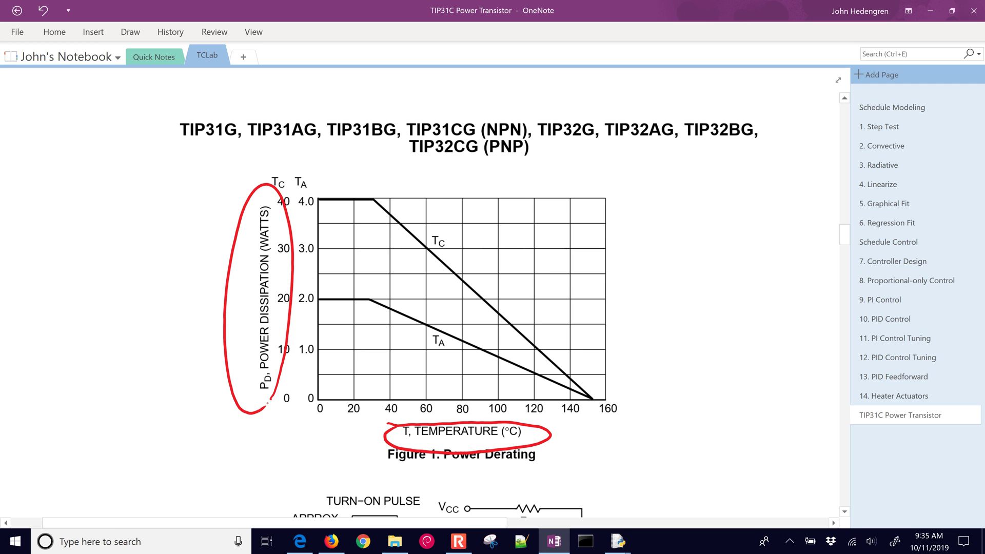
pyautogui.scroll(-3, 433, 293)
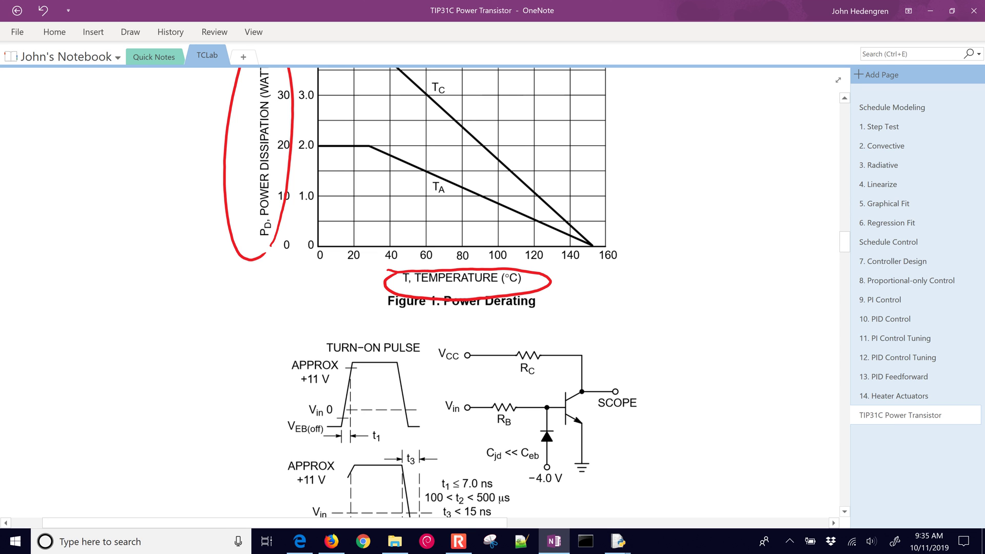
pyautogui.scroll(-4, 462, 292)
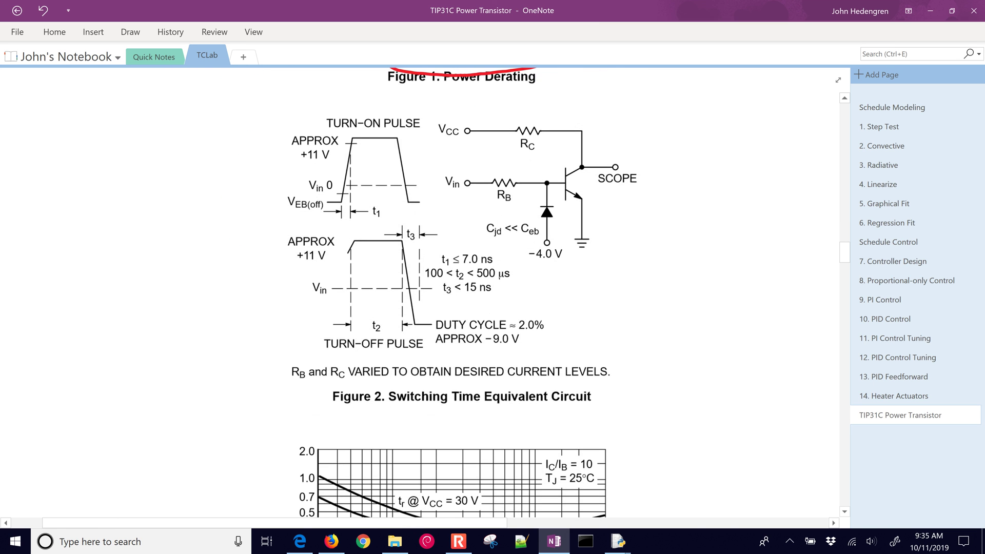
pyautogui.scroll(-5, 462, 293)
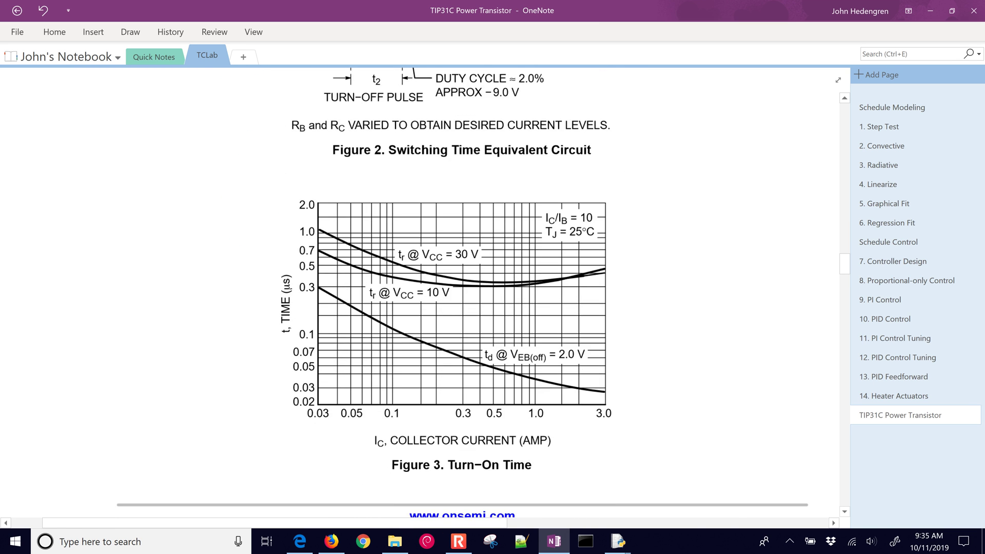
pyautogui.scroll(-3, 461, 292)
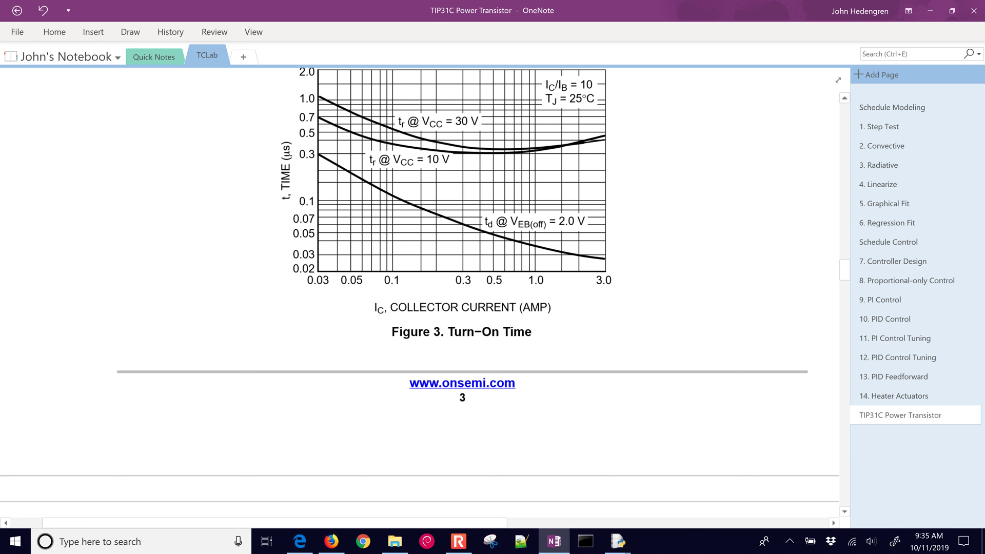
pyautogui.moveTo(618, 541)
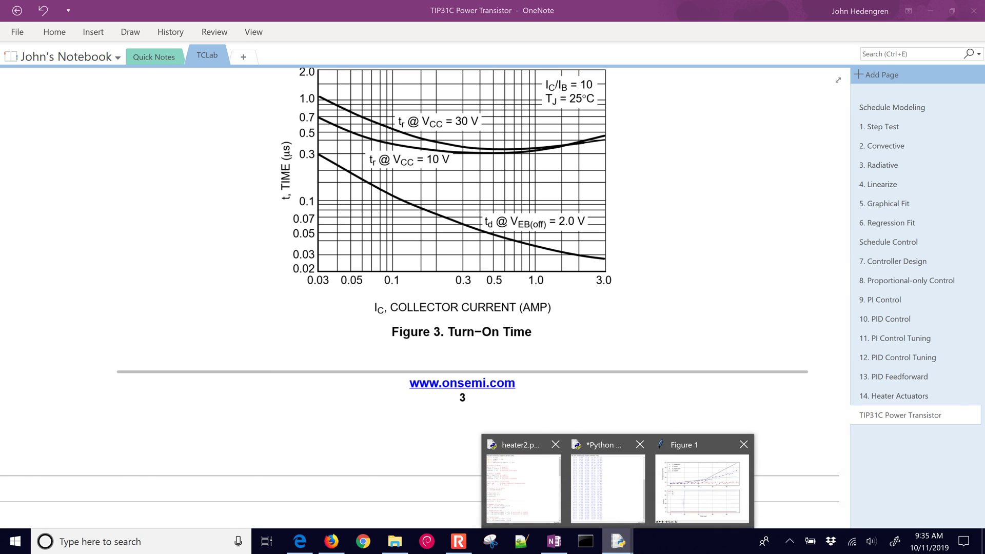
pyautogui.click(700, 483)
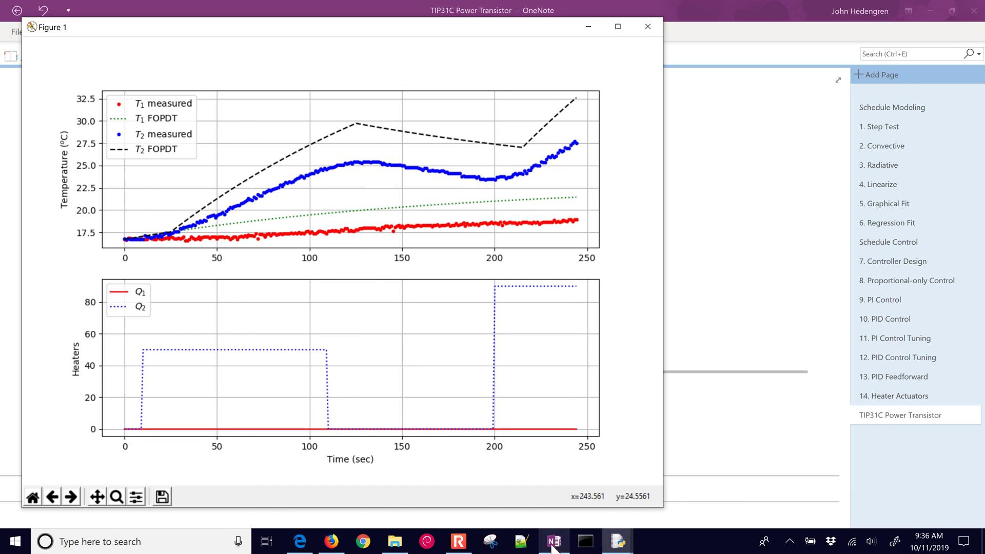
pyautogui.click(589, 26)
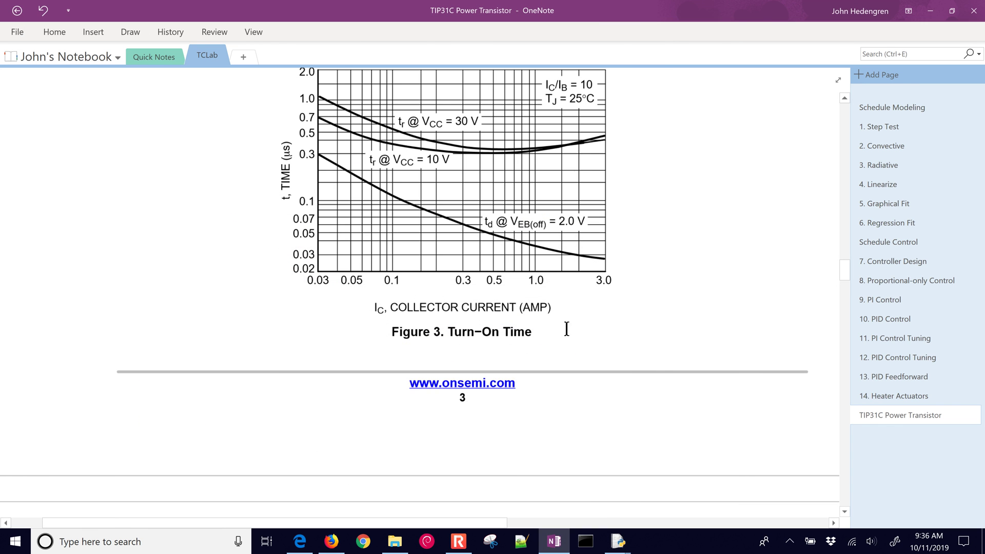
pyautogui.click(553, 541)
pyautogui.click(553, 541)
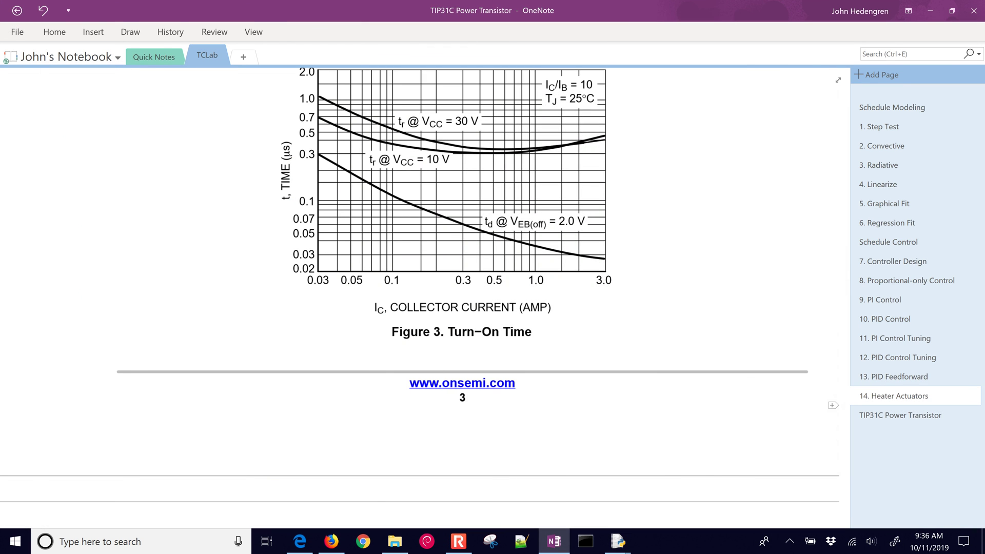
# Step: Open the 14. Heater Actuators page, glance at the 14_Actuators folder, and review the heater power notes
pyautogui.click(879, 396)
pyautogui.scroll(-12, 526, 237)
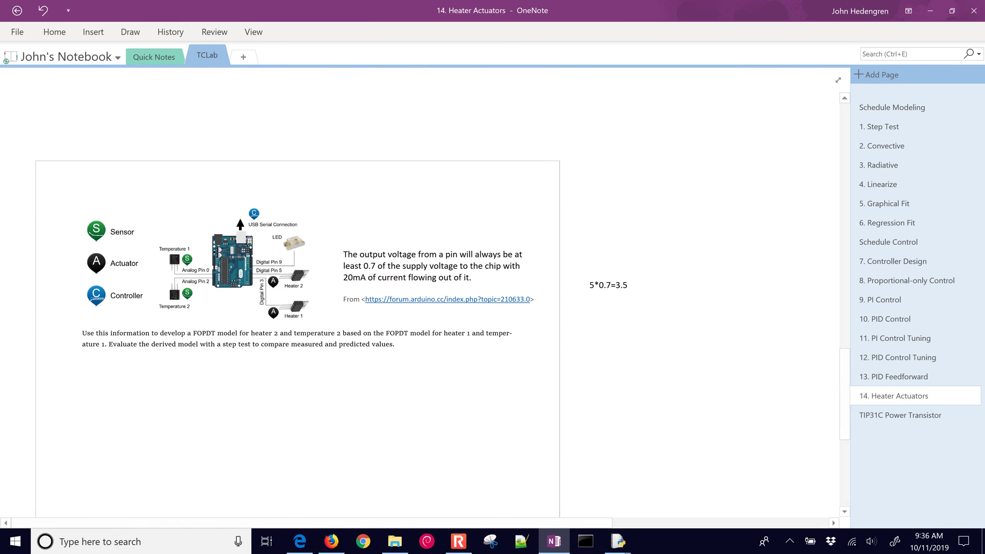
pyautogui.scroll(-5, 498, 238)
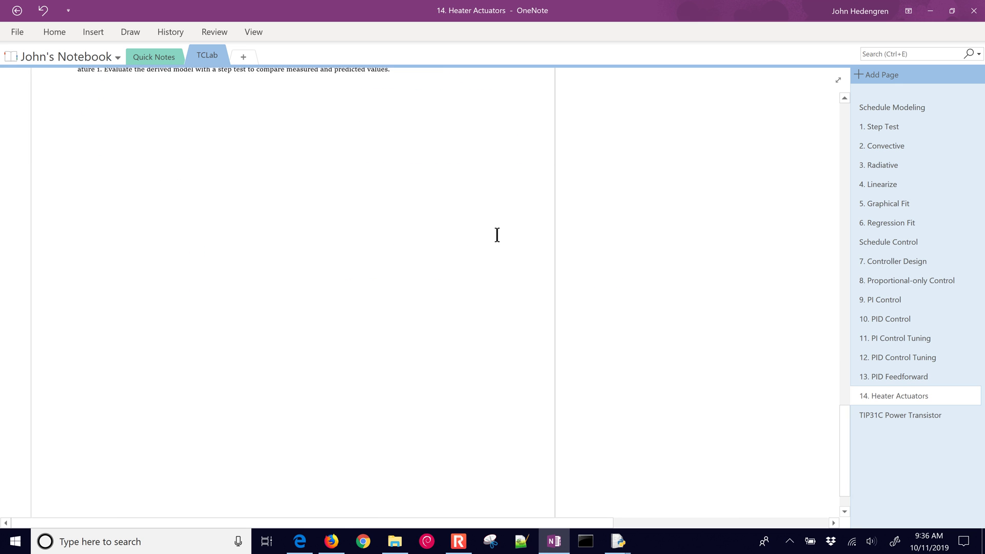
pyautogui.scroll(10, 498, 234)
pyautogui.scroll(1, 498, 233)
pyautogui.hotkey('alt', 'Tab')
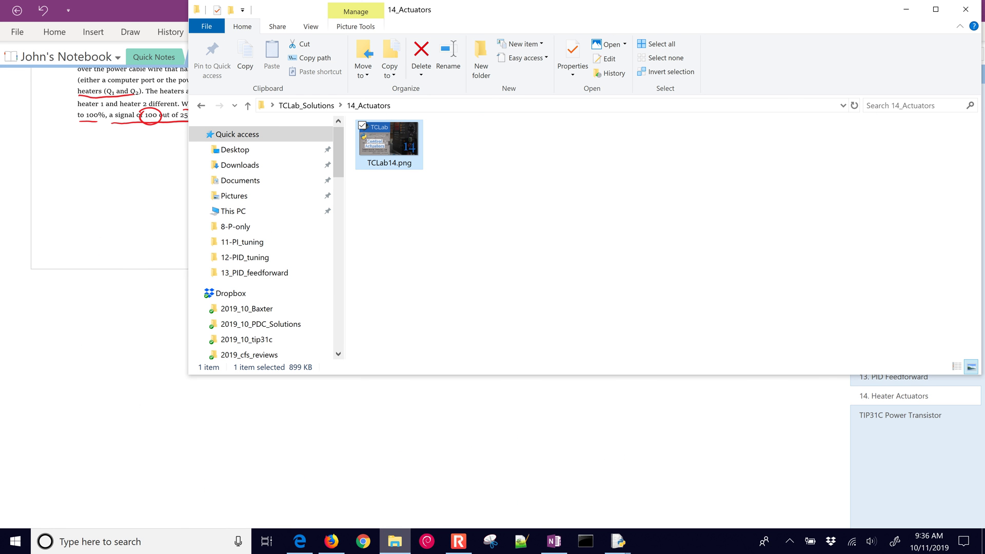
pyautogui.hotkey('alt', 'Tab')
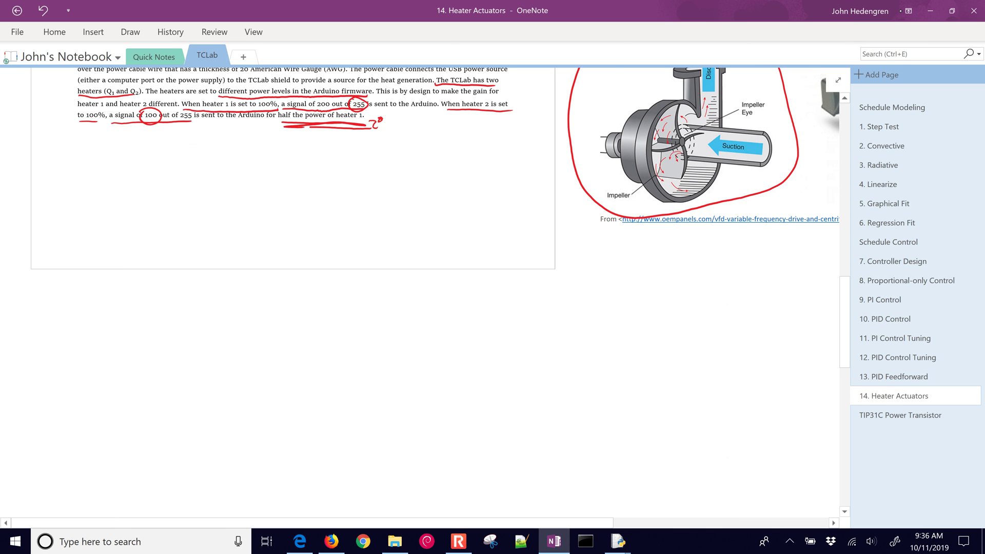
pyautogui.scroll(-3, 708, 263)
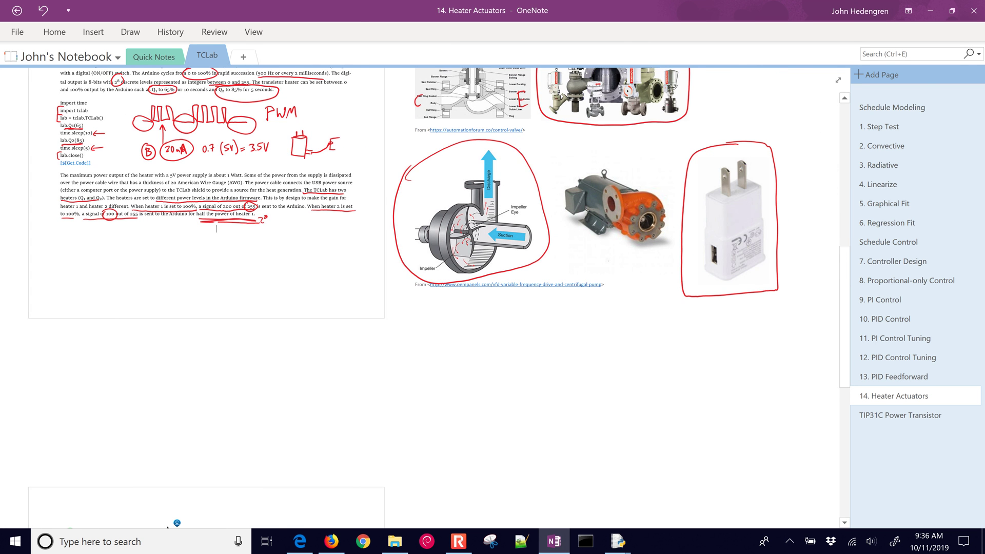
pyautogui.scroll(3, 636, 325)
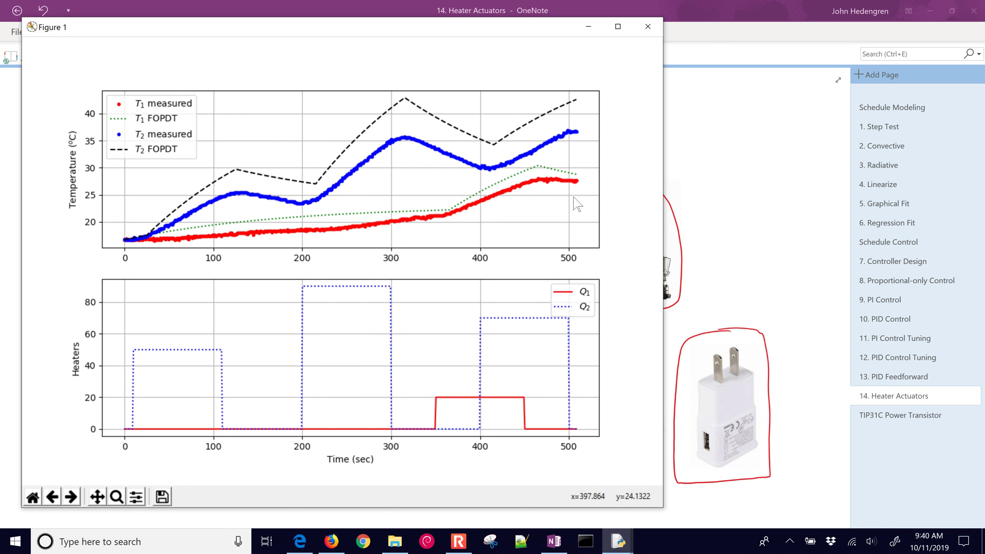
# Step: Close the finished temperature plot and the Python shell, returning to the heater2.py editor
pyautogui.click(647, 28)
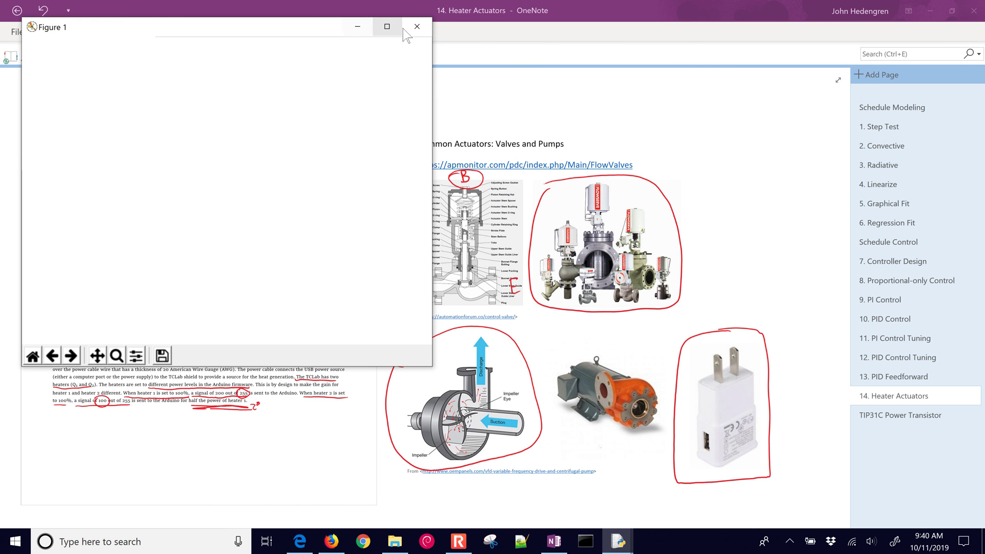
pyautogui.click(417, 27)
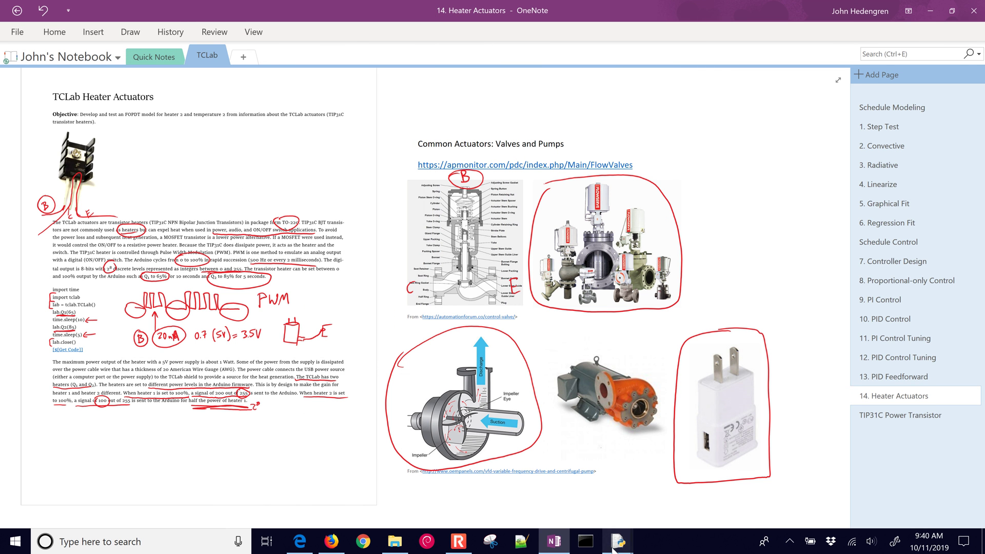
pyautogui.moveTo(616, 544)
pyautogui.click(660, 480)
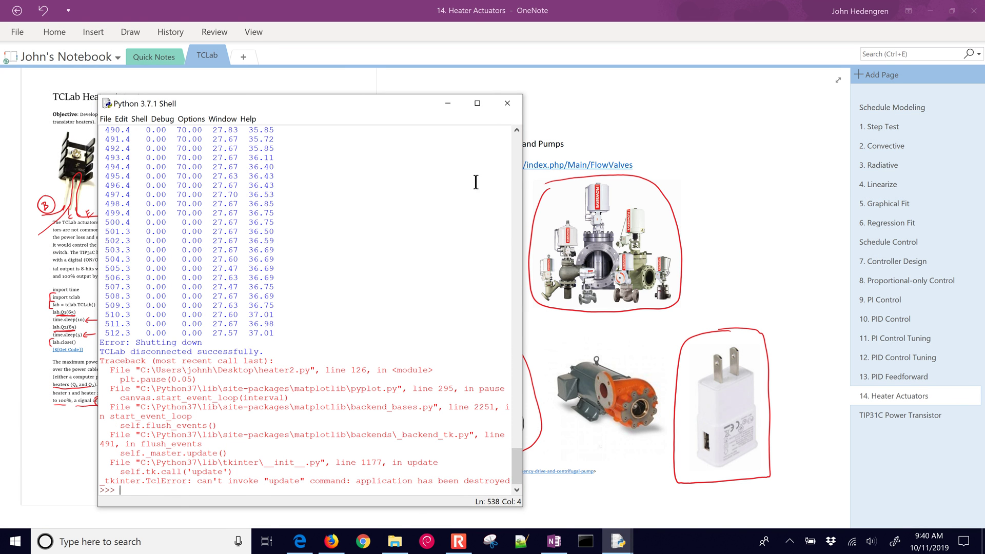
pyautogui.click(507, 103)
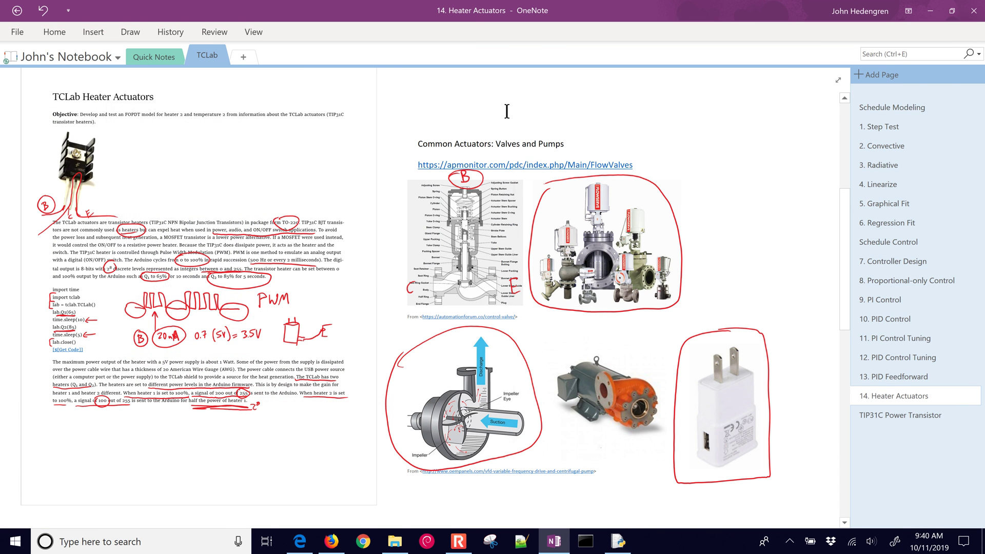
pyautogui.click(616, 545)
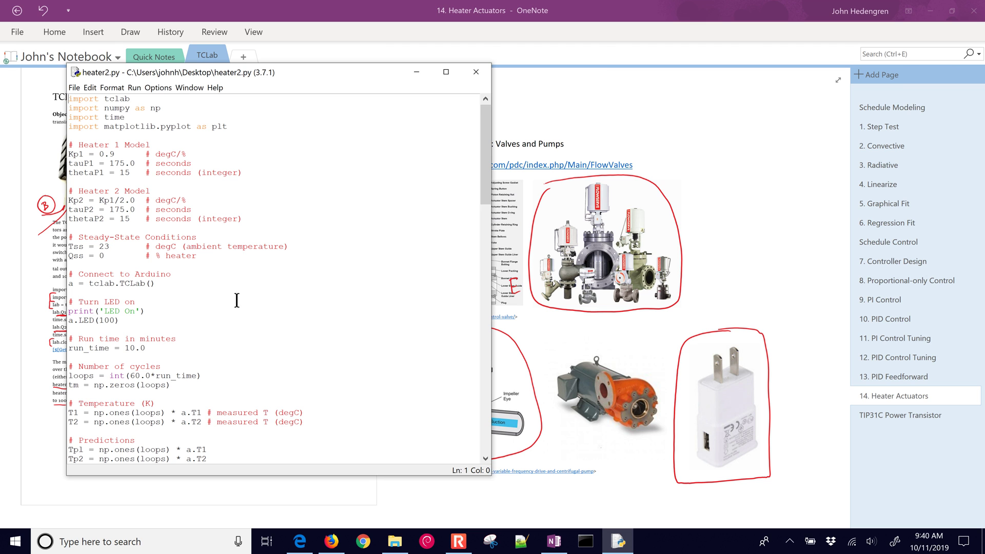
# Step: Change Tss from 23 to 16.5 in heater2.py, tidy the comment spacing, and save
pyautogui.click(109, 246)
pyautogui.press('BackSpace')
pyautogui.press('BackSpace')
pyautogui.write('16')
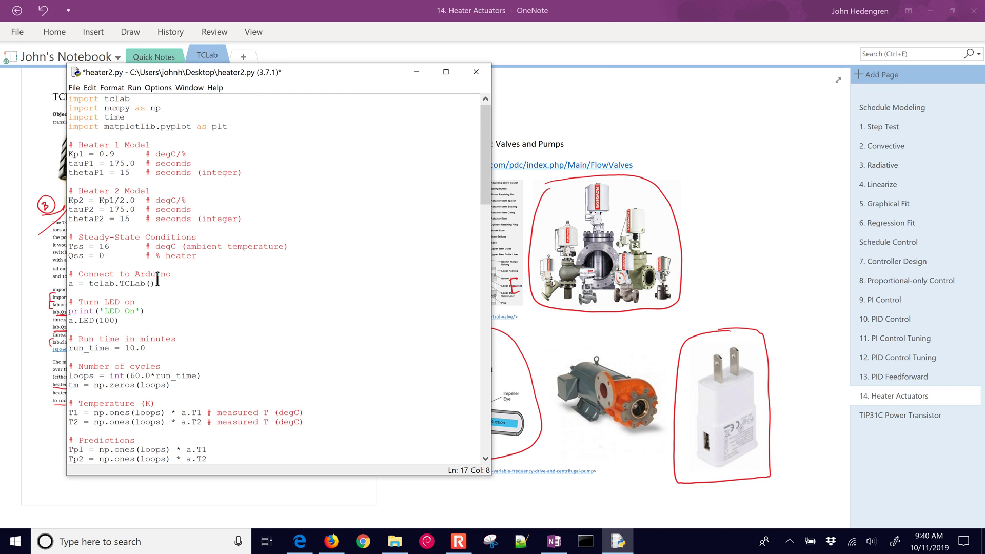
pyautogui.hotkey('ctrl', 's')
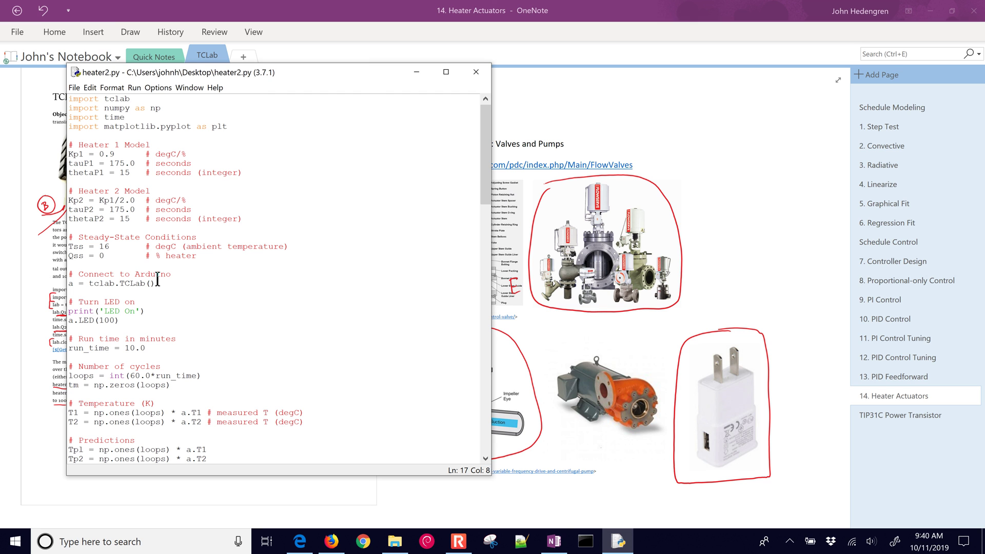
pyautogui.write('.5')
pyautogui.hotkey('ctrl', 's')
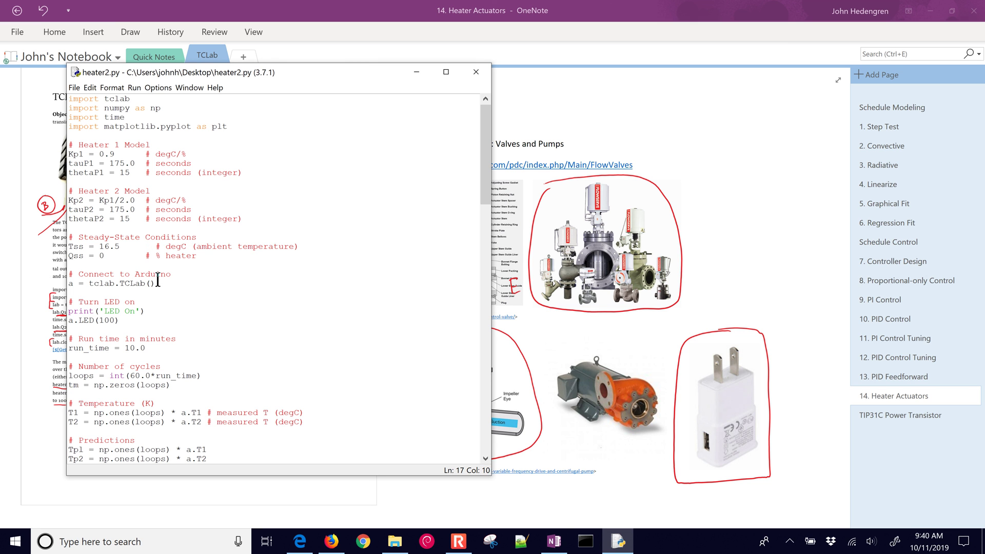
pyautogui.press('Delete')
pyautogui.press('Delete')
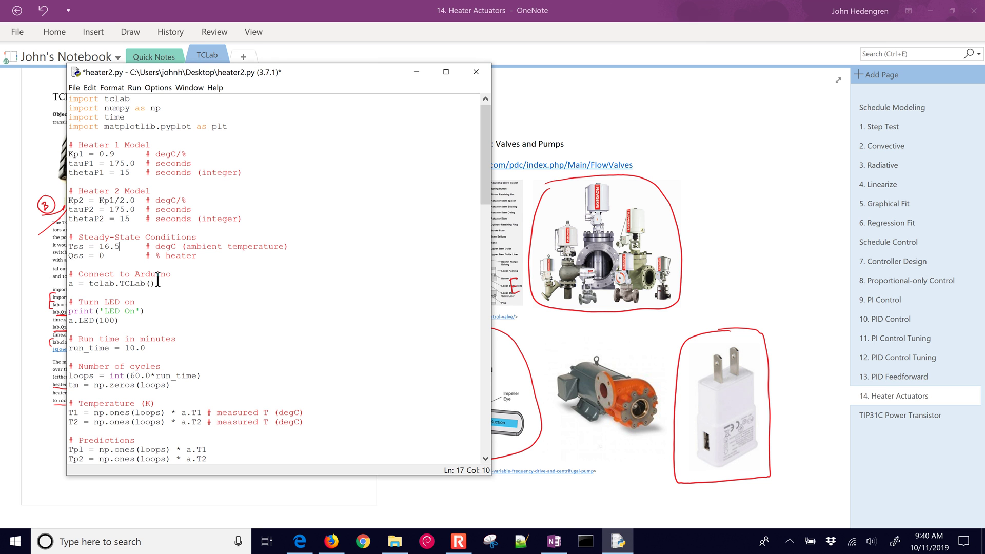
pyautogui.hotkey('ctrl', 's')
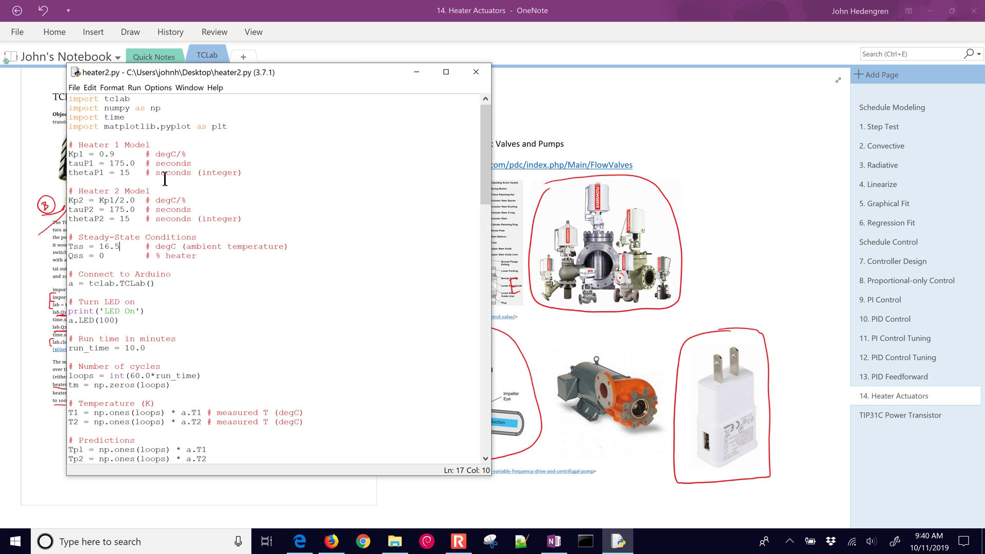
pyautogui.click(135, 88)
# Step: Run heater2.py through the full 600 s, then dock the editor beside the plot and highlight the Tp1/Tp2 FOPDT lines
pyautogui.click(146, 124)
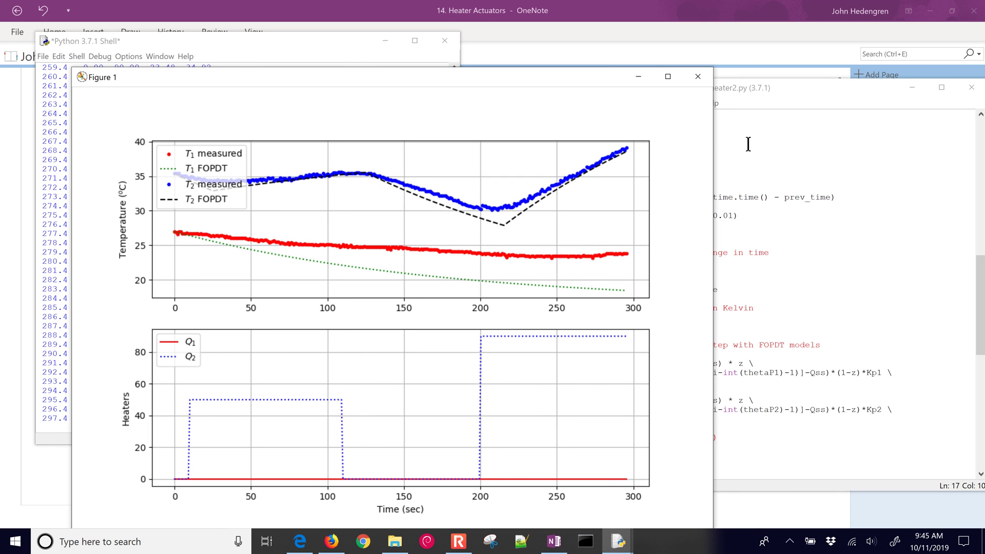
pyautogui.click(774, 94)
pyautogui.moveTo(780, 94); pyautogui.dragTo(939, 83)
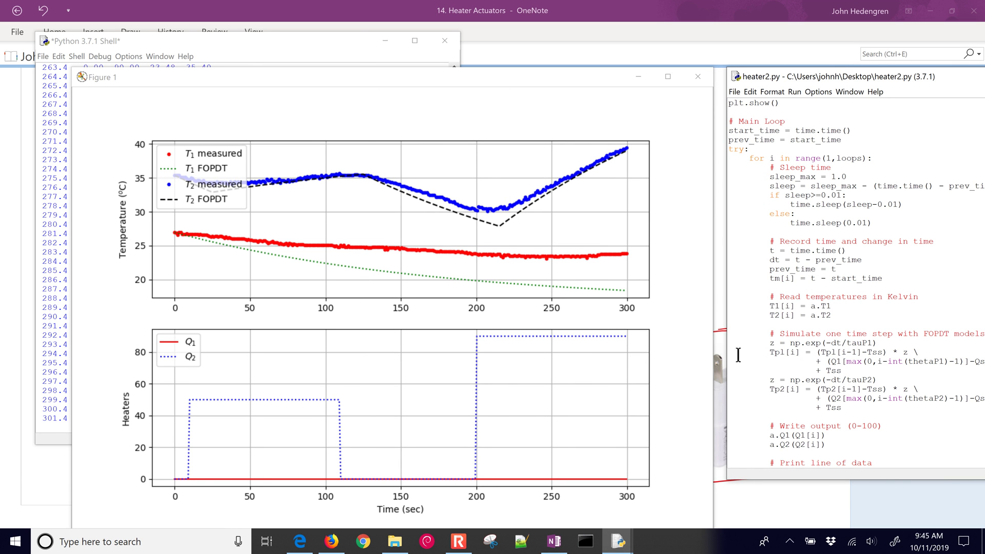
pyautogui.moveTo(733, 353); pyautogui.dragTo(863, 411)
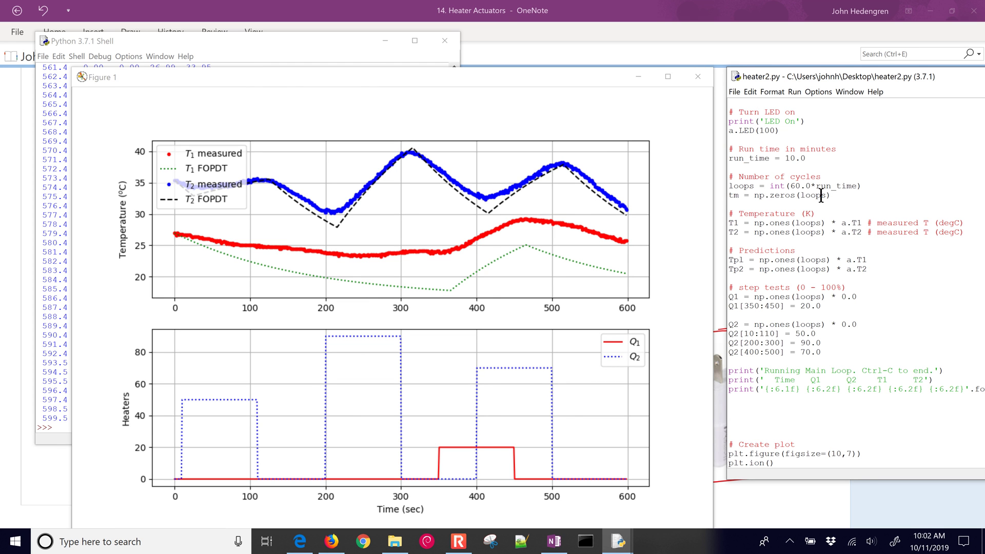
# Step: Scroll to the top of heater2.py and highlight the Kp2, tauP2 and thetaP2 parameter lines
pyautogui.moveTo(895, 244); pyautogui.dragTo(887, 337)
pyautogui.click(884, 291)
pyautogui.scroll(7, 883, 266)
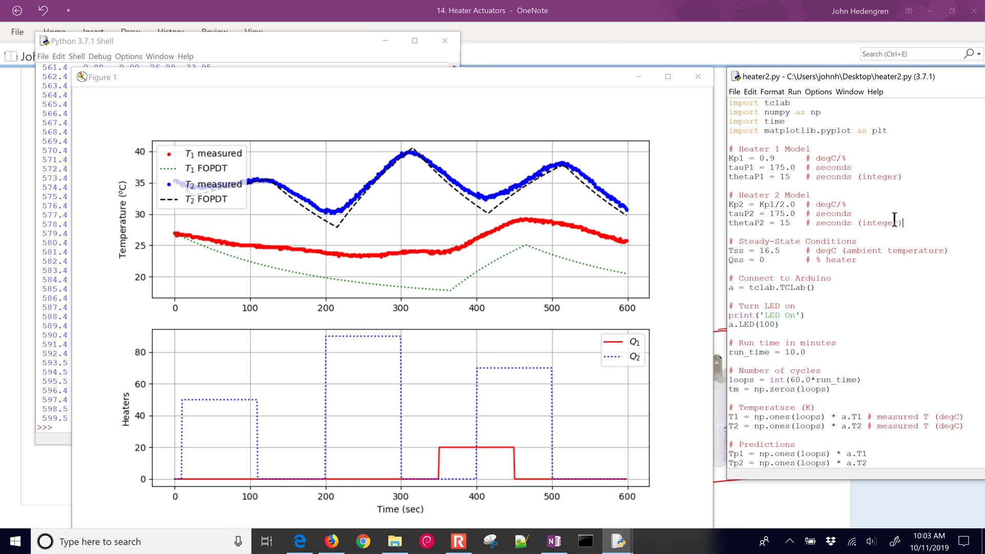
pyautogui.moveTo(903, 222); pyautogui.dragTo(702, 200)
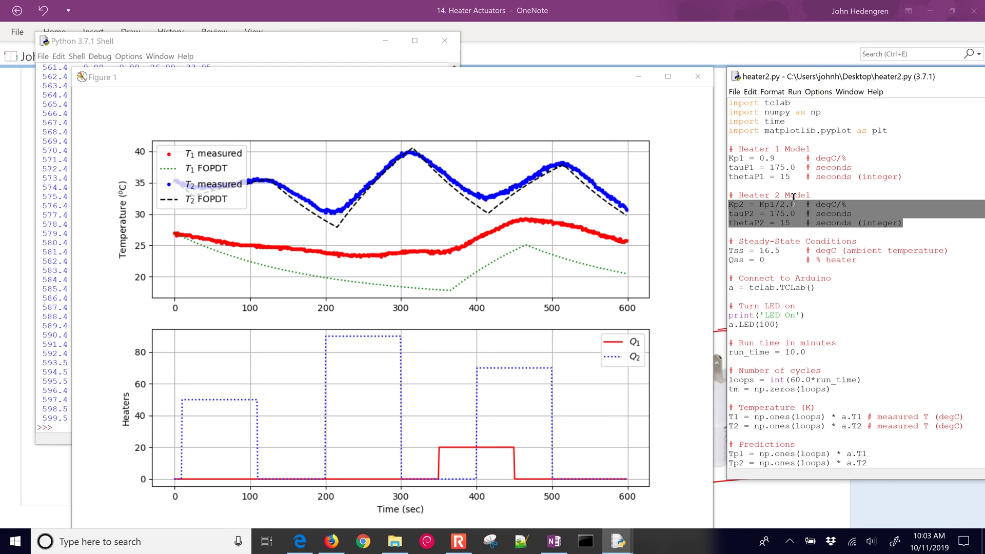
pyautogui.click(809, 231)
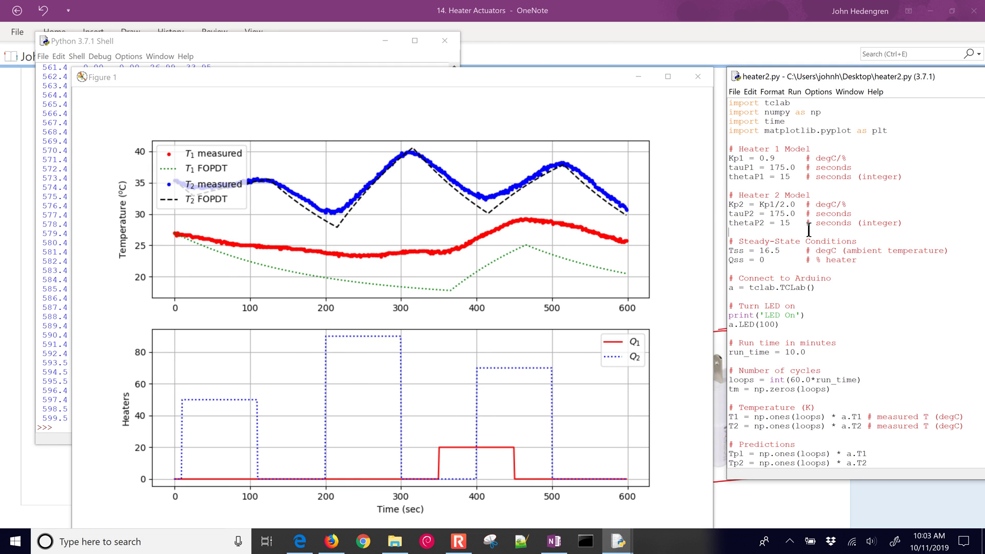